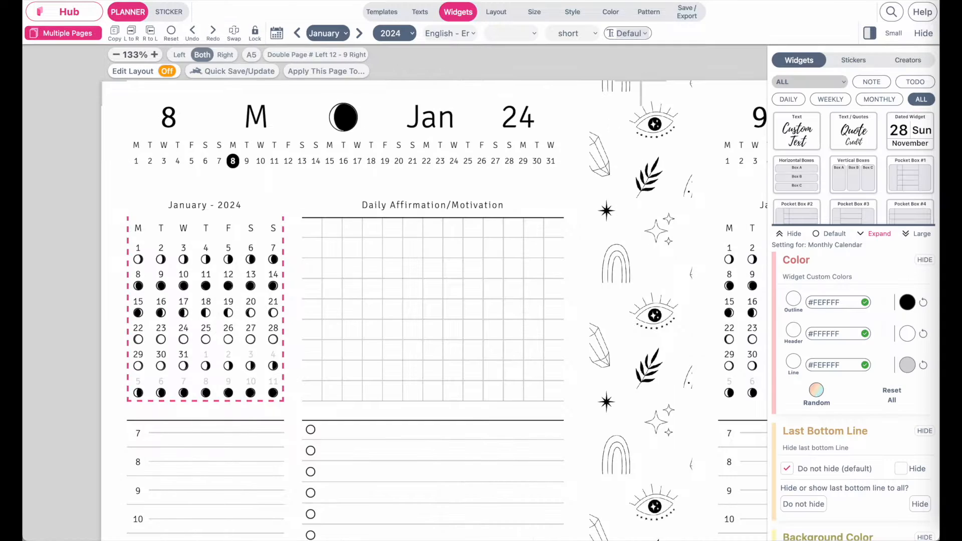
- Examine the moon phase settings and position options of the small January 2024 monthly calendar widget
scroll(393, 217, up, 2)
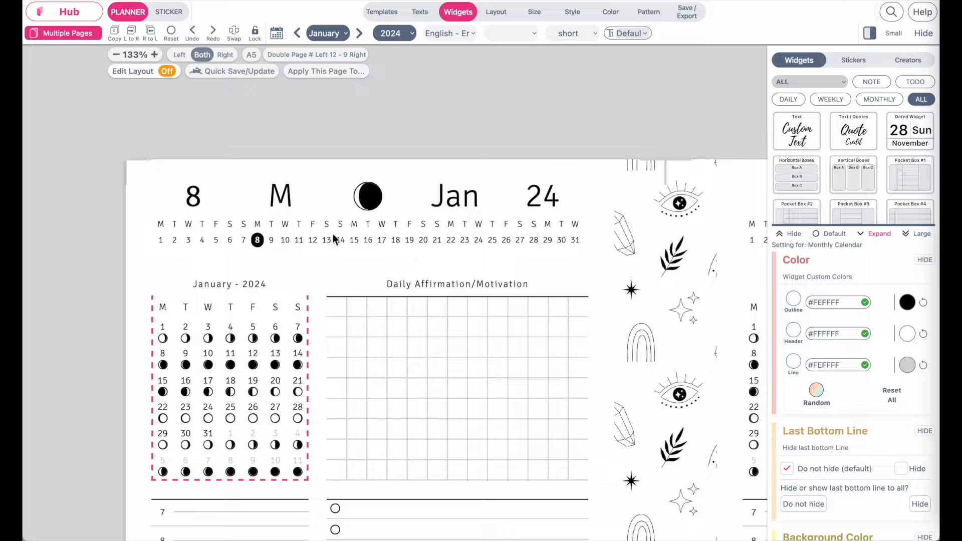
scroll(365, 228, down, 3)
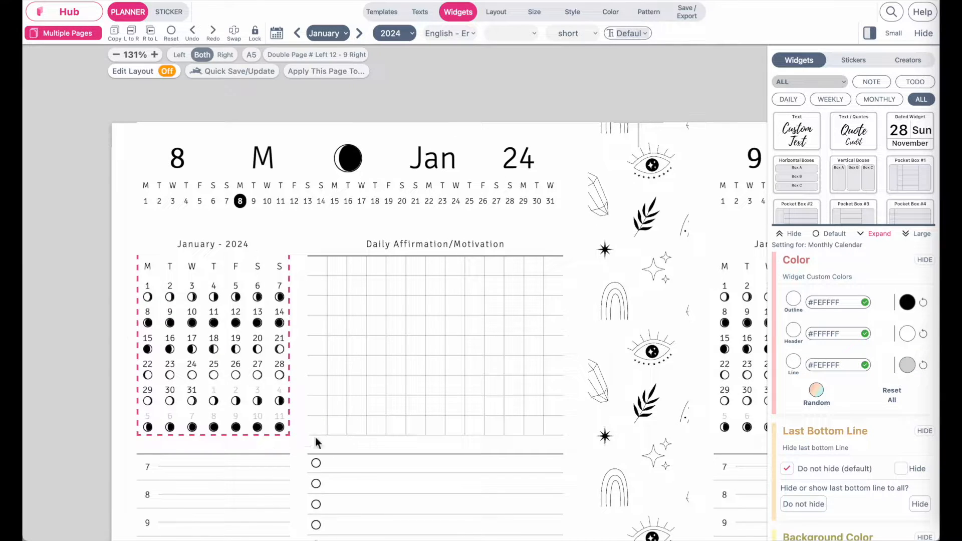
click(240, 353)
click(228, 101)
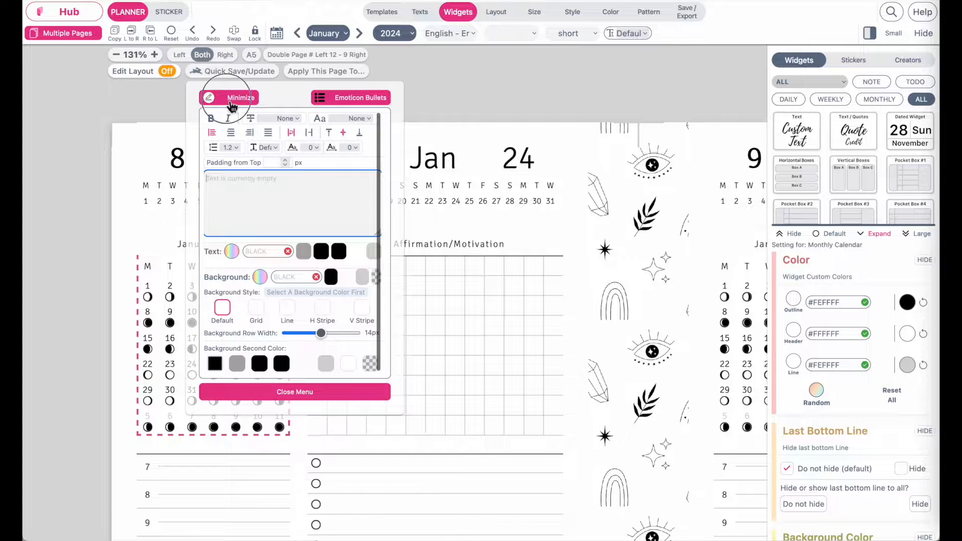
click(837, 233)
click(893, 33)
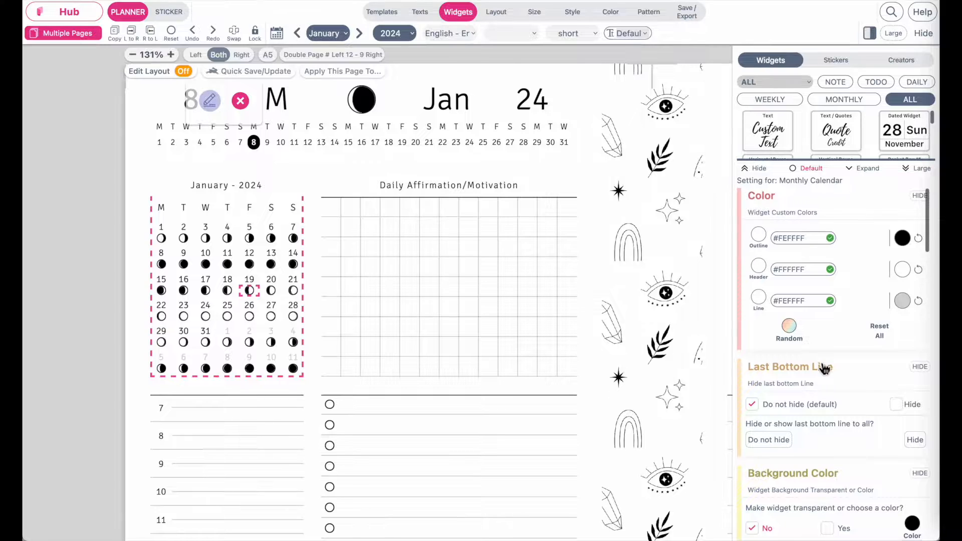
scroll(824, 369, down, 5)
scroll(823, 369, down, 4)
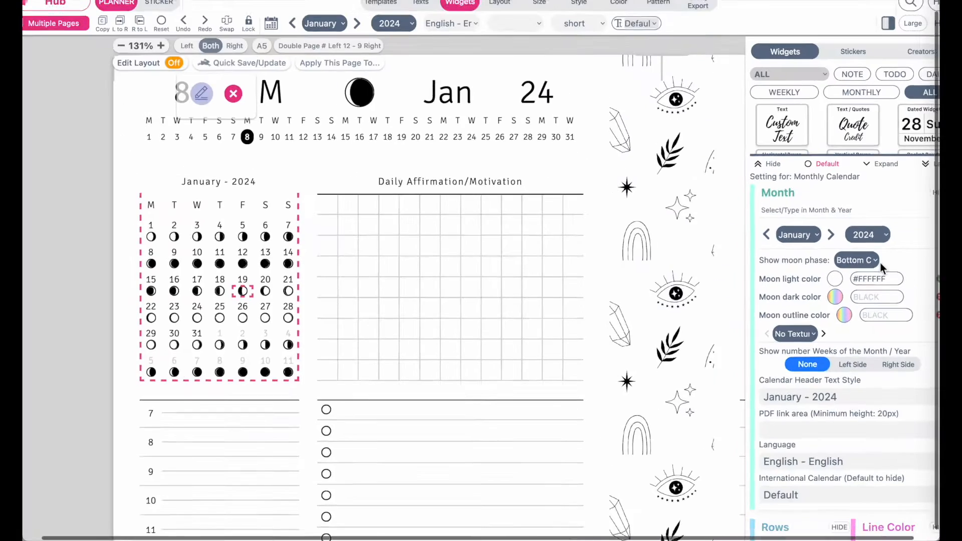
click(837, 263)
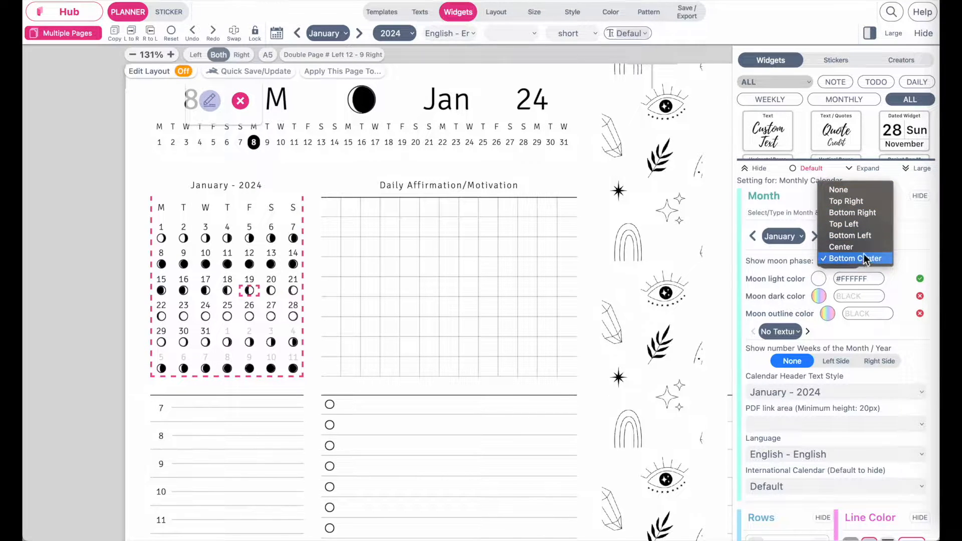
click(923, 240)
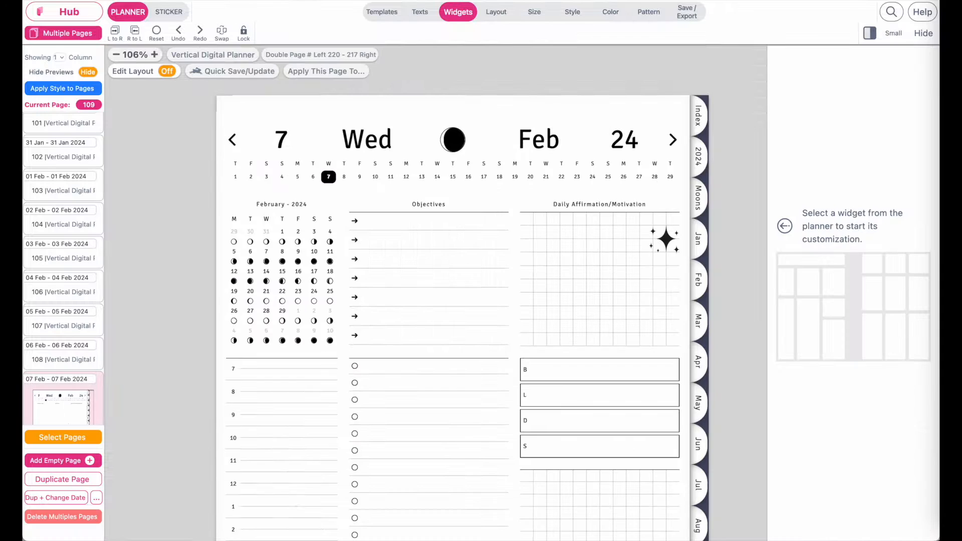
- Go to the Explore page and search the planner library for "digital"
click(57, 12)
click(481, 273)
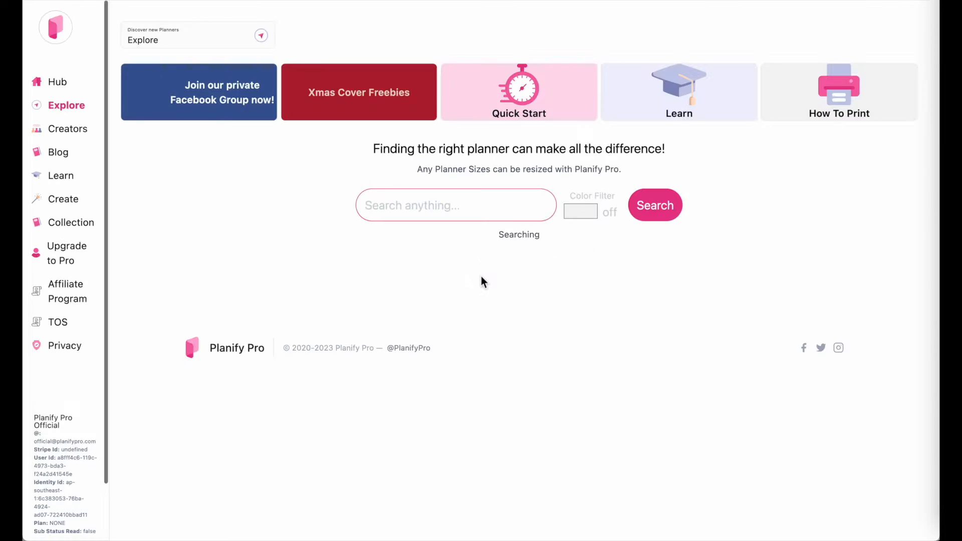
click(411, 208)
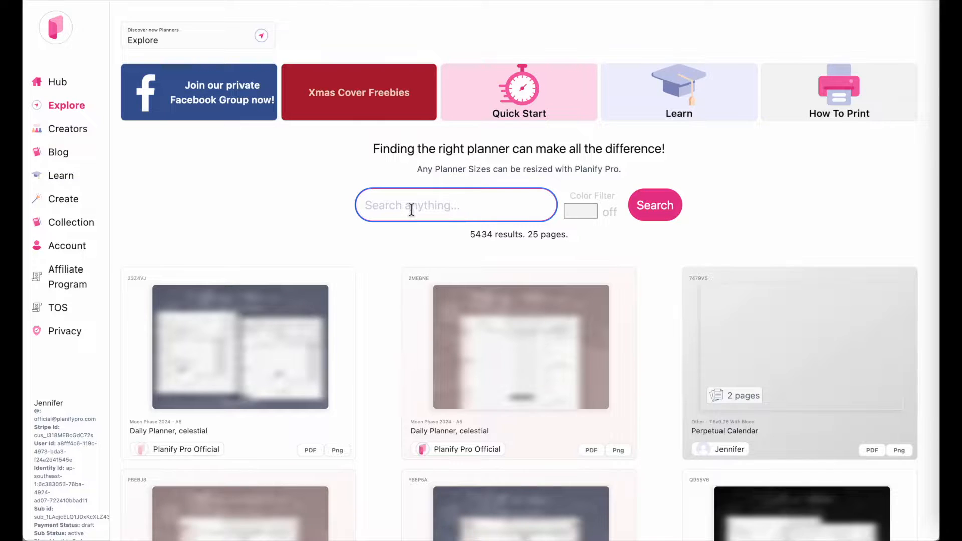
text(digital)
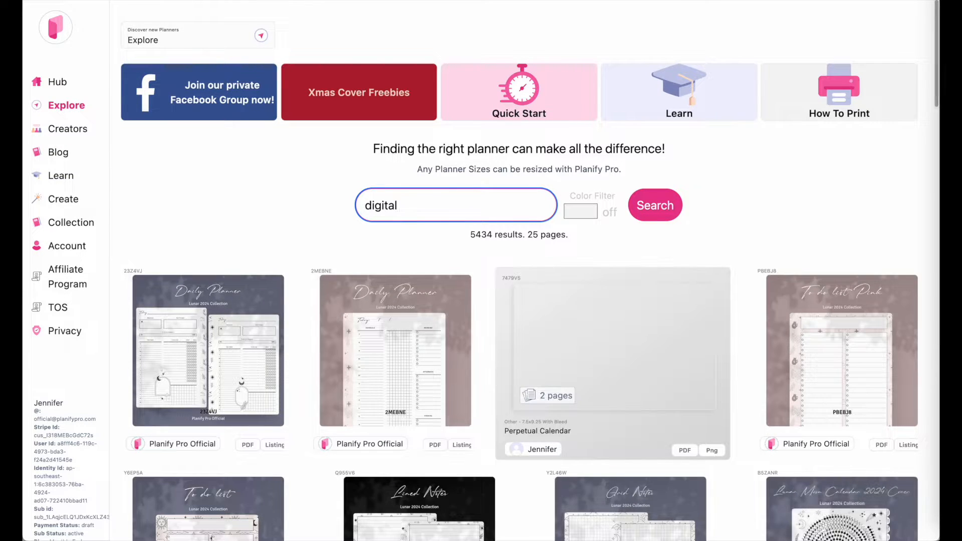
- Open the 433-page "2024 Digital + Date Navigator" vertical digital planner from the search results
scroll(413, 440, down, 3)
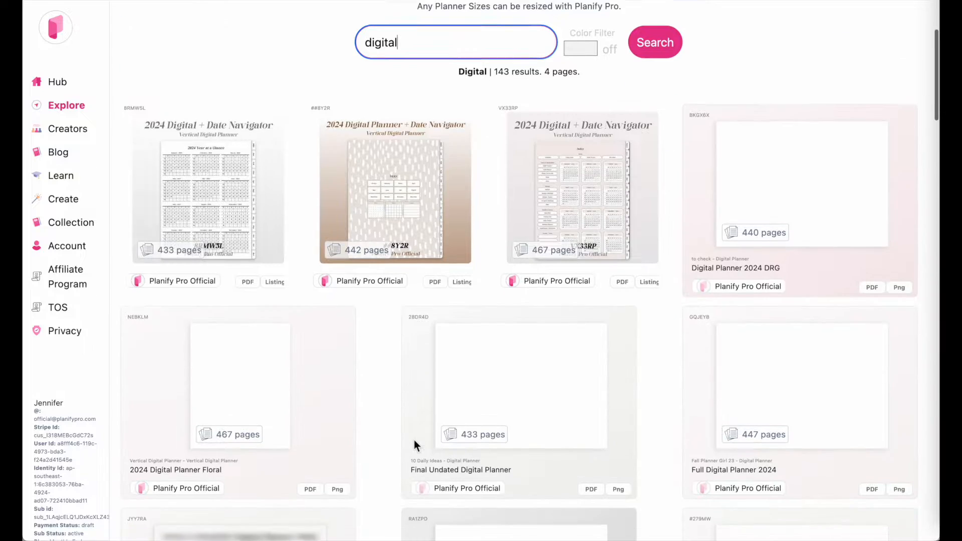
scroll(414, 440, up, 2)
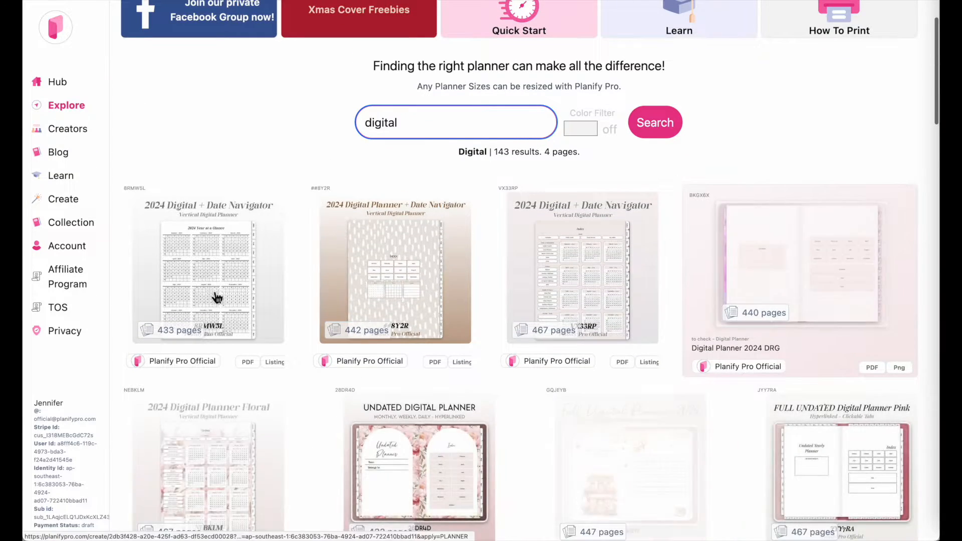
scroll(216, 297, up, 1)
click(203, 374)
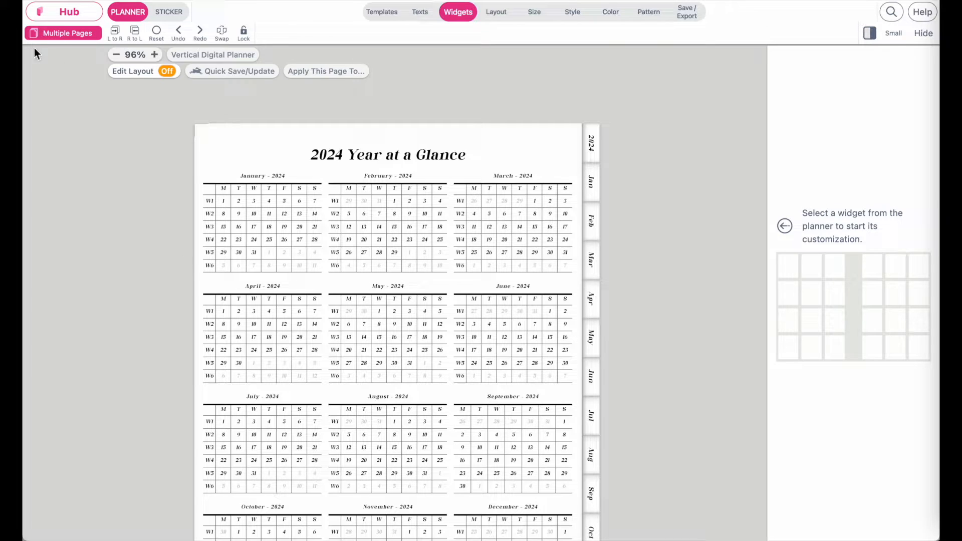
- Show the planner's list of pages and open the February 2024 page
click(67, 34)
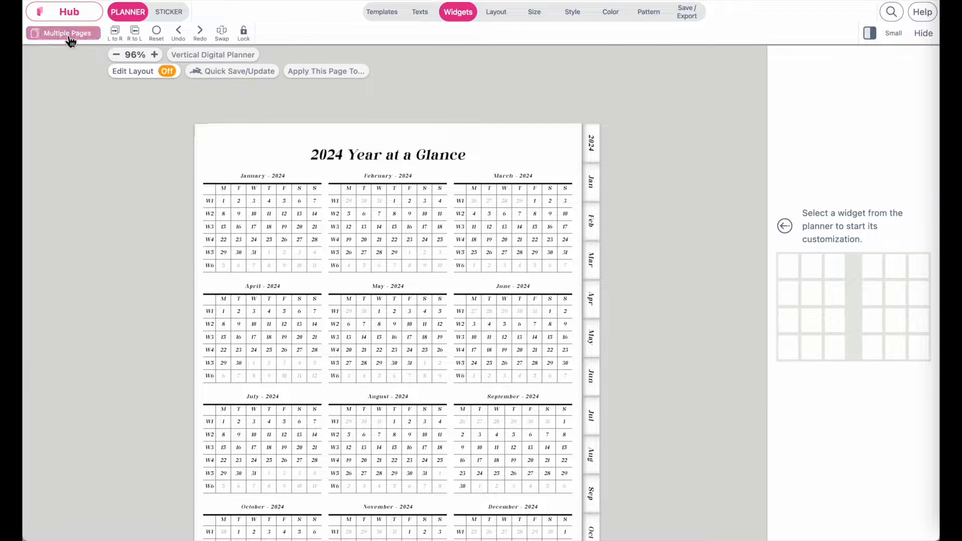
click(61, 261)
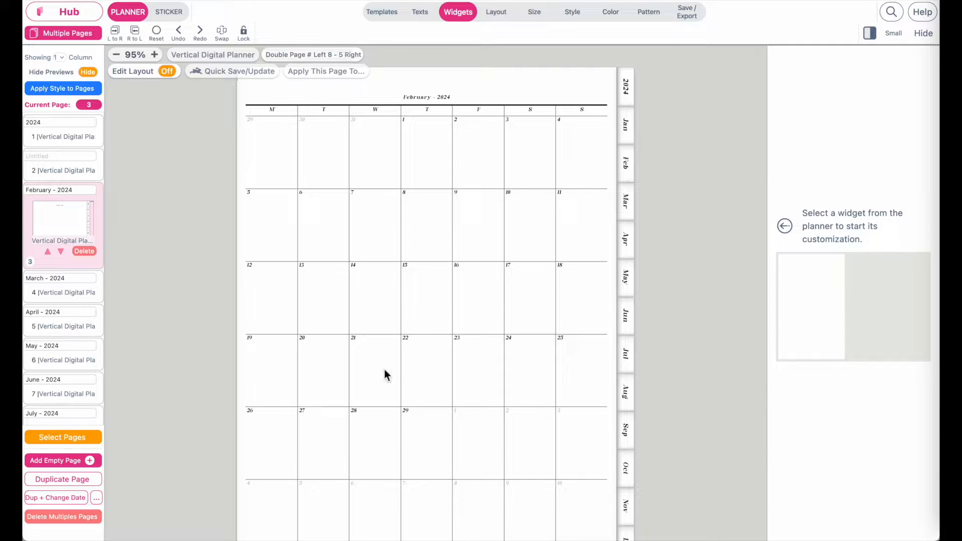
scroll(435, 371, up, 1)
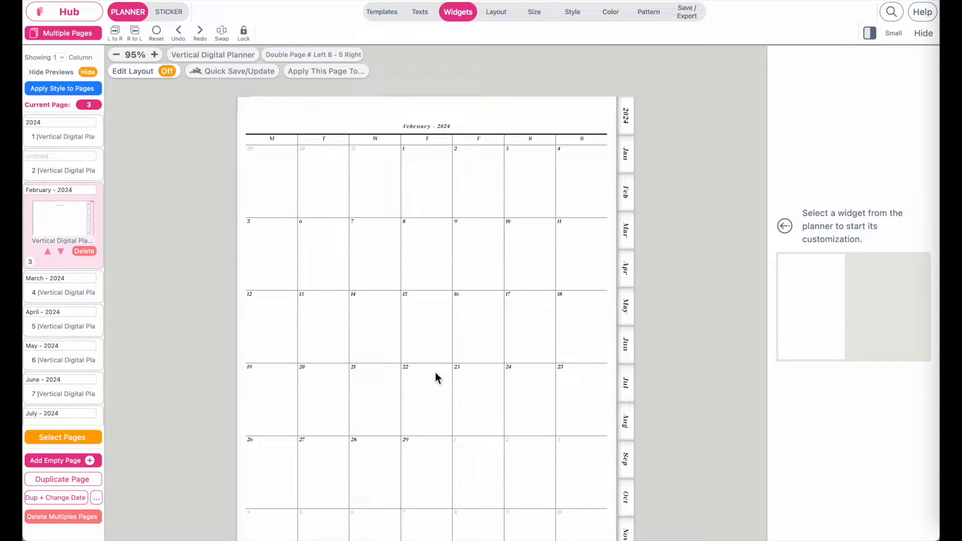
- Show the moon phases in the February monthly calendar widget at the Top Right position
click(563, 268)
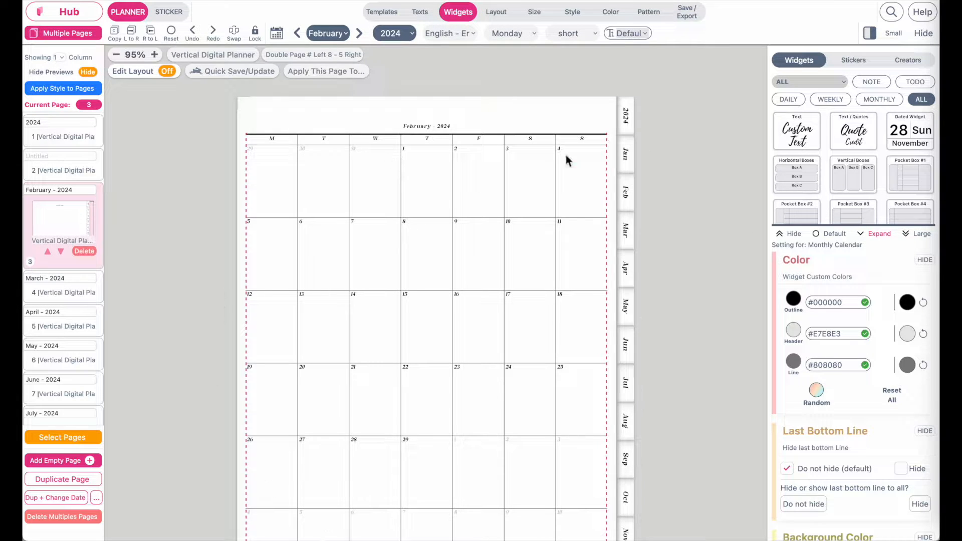
click(893, 33)
scroll(831, 351, down, 5)
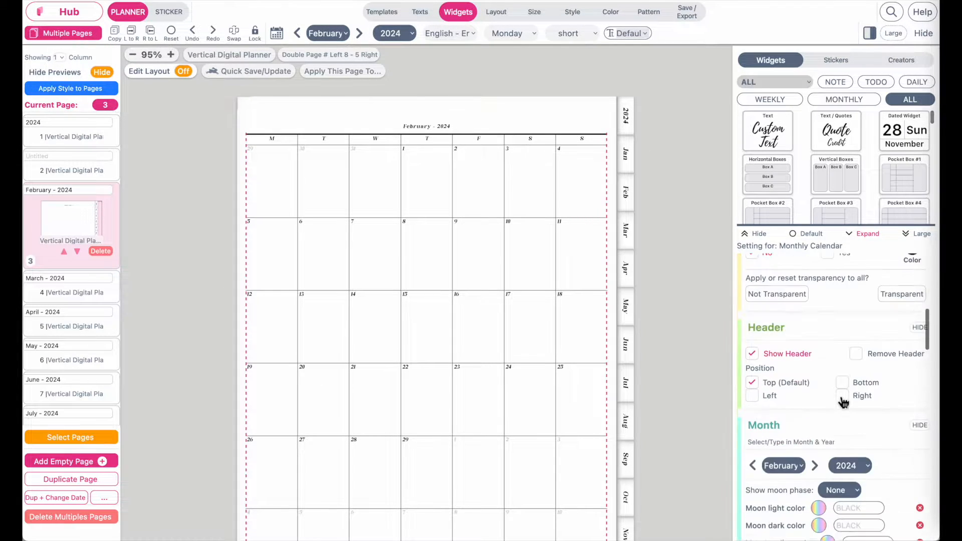
scroll(843, 402, down, 3)
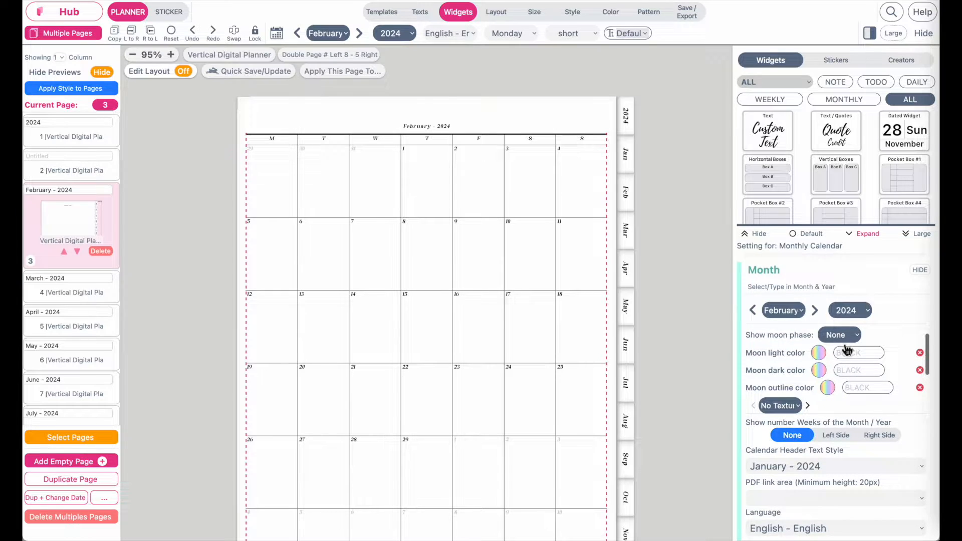
click(843, 337)
click(844, 347)
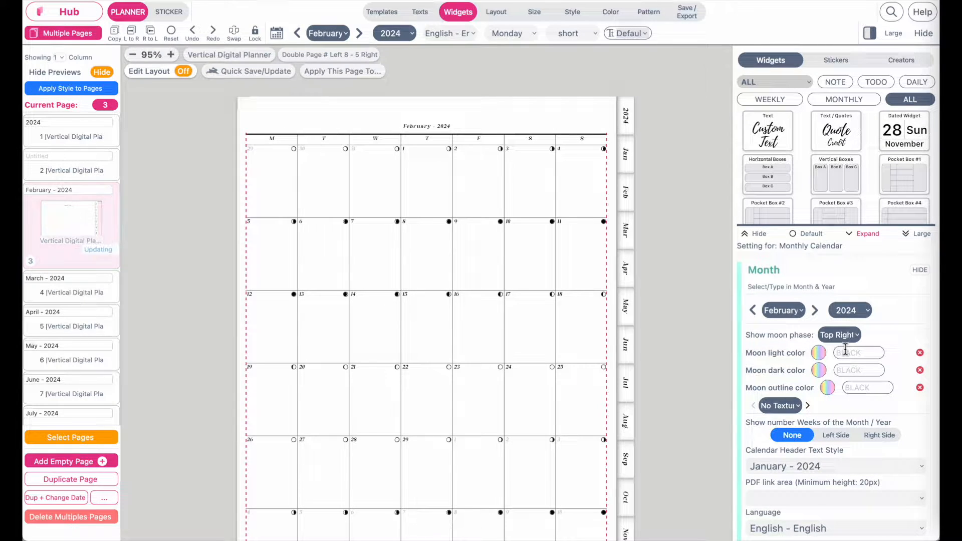
- Try the Bottom Right, Top Left, Bottom Left, Center and Bottom Center moon phase positions on the February calendar
click(844, 335)
click(846, 350)
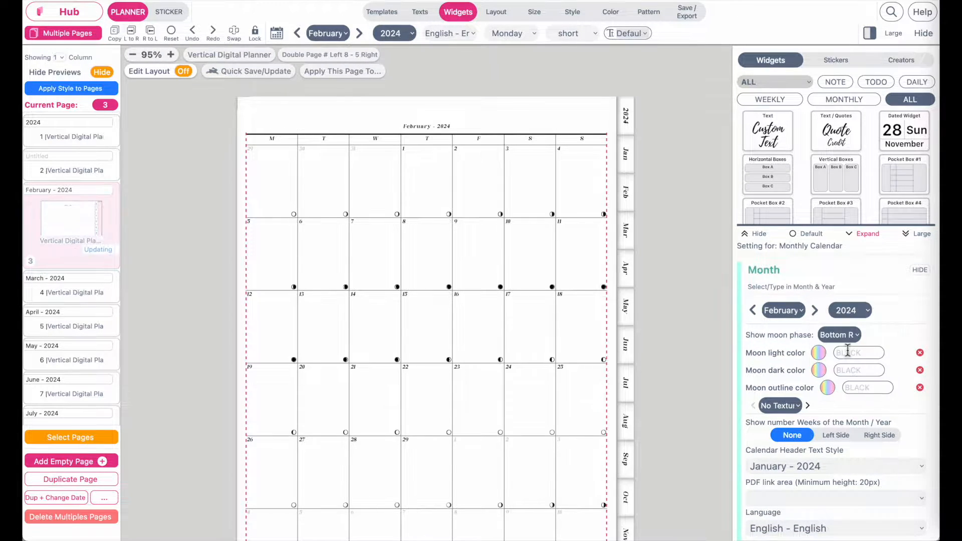
click(844, 334)
click(851, 350)
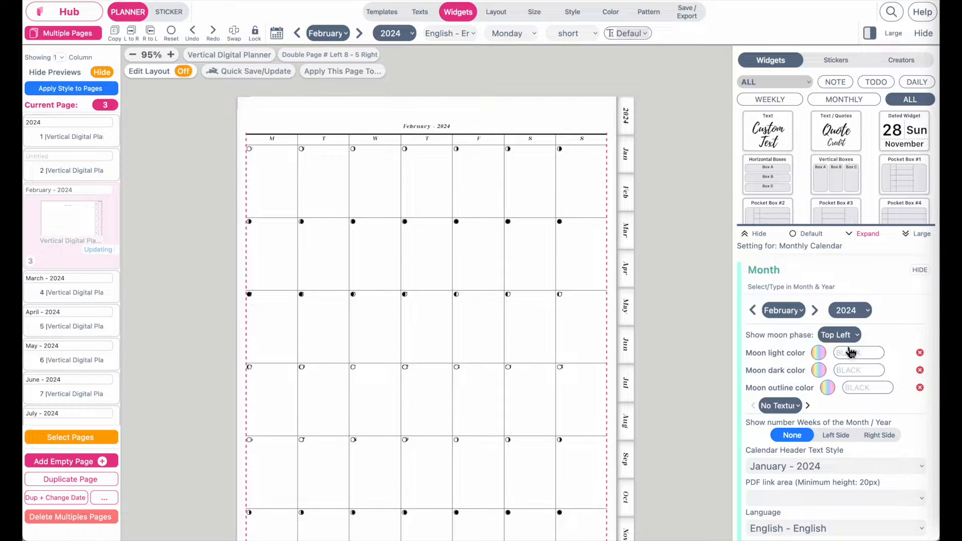
click(843, 339)
click(845, 344)
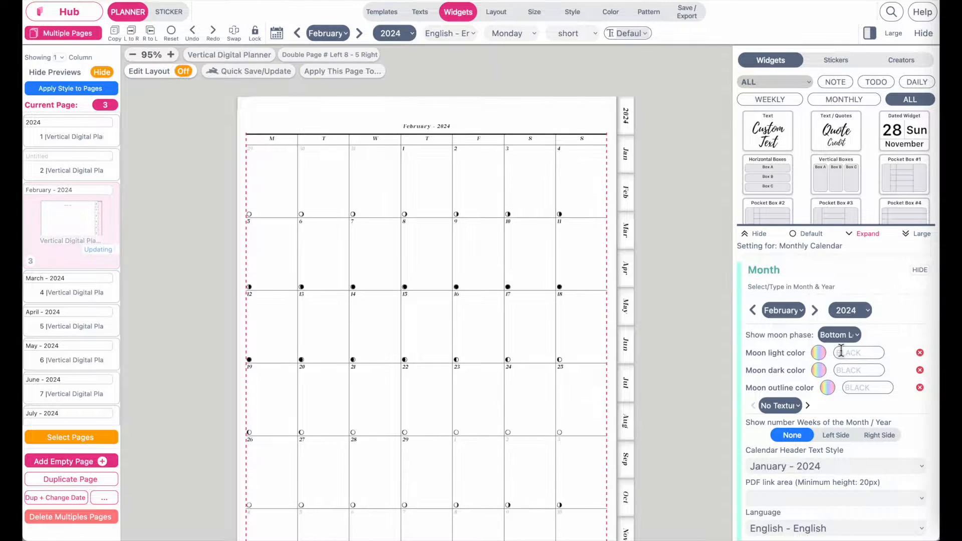
click(846, 335)
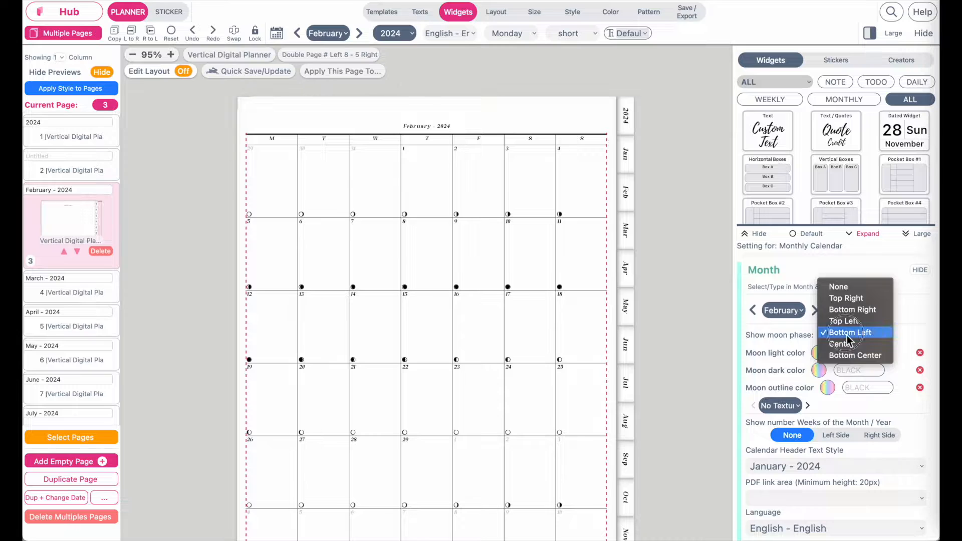
click(850, 350)
click(847, 336)
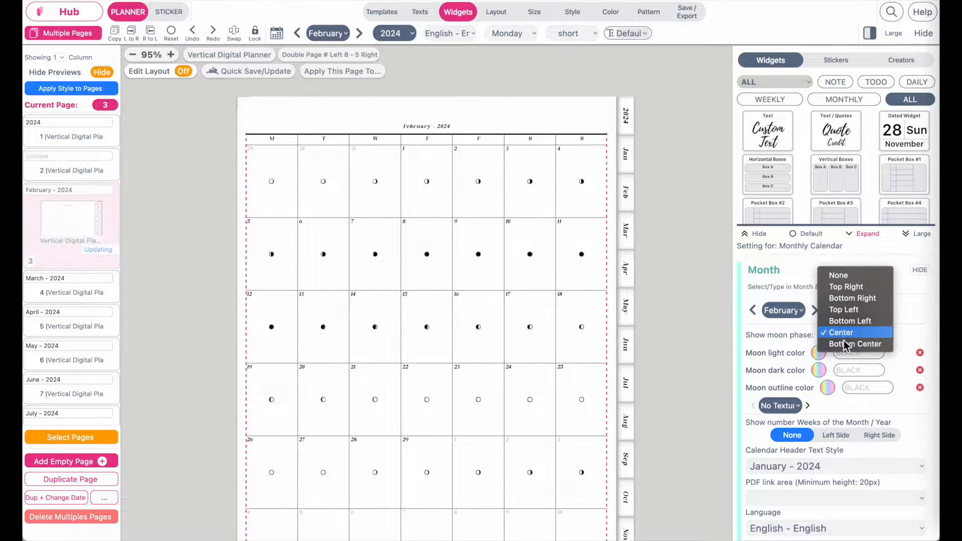
click(846, 348)
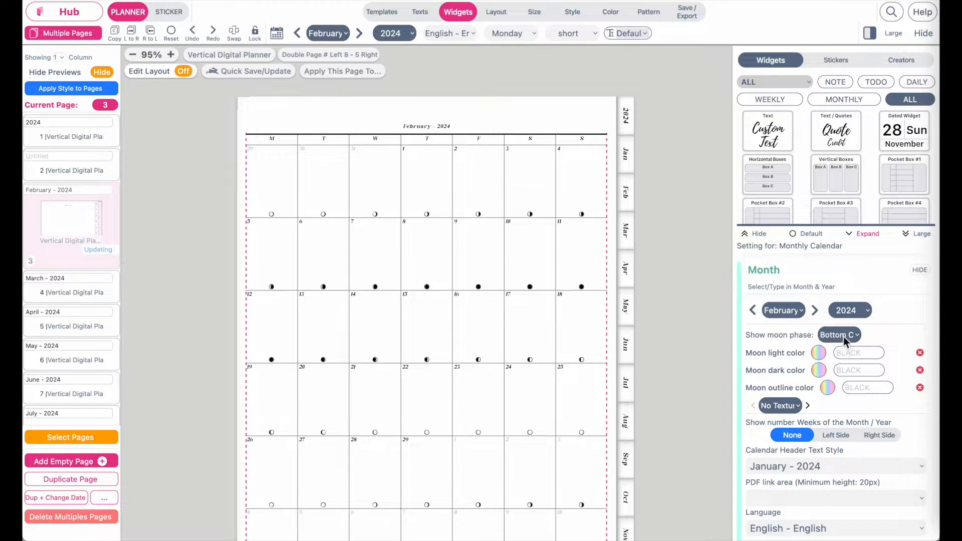
- Return the February calendar's moon phase position to Top Right and inspect the moons in the day cells
click(846, 336)
click(854, 274)
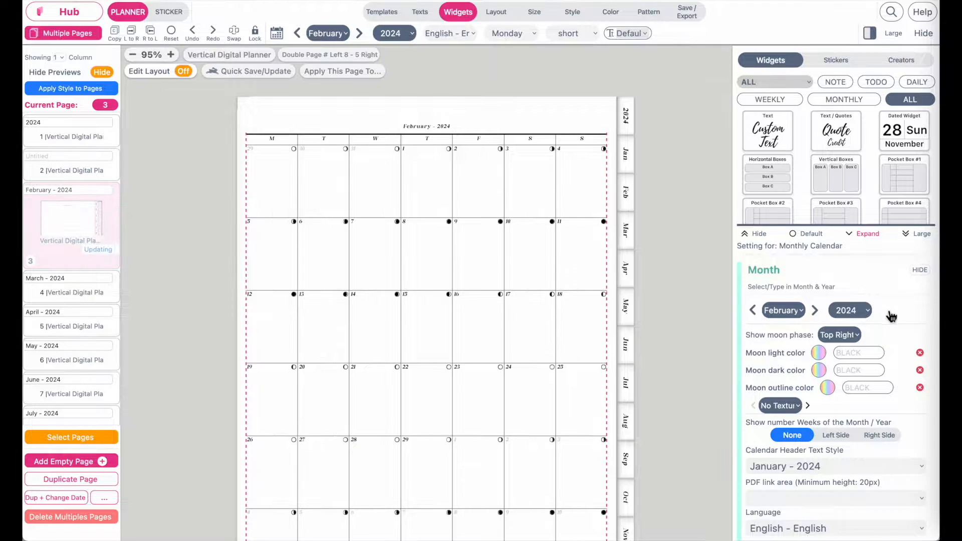
scroll(379, 307, up, 2)
scroll(299, 108, up, 8)
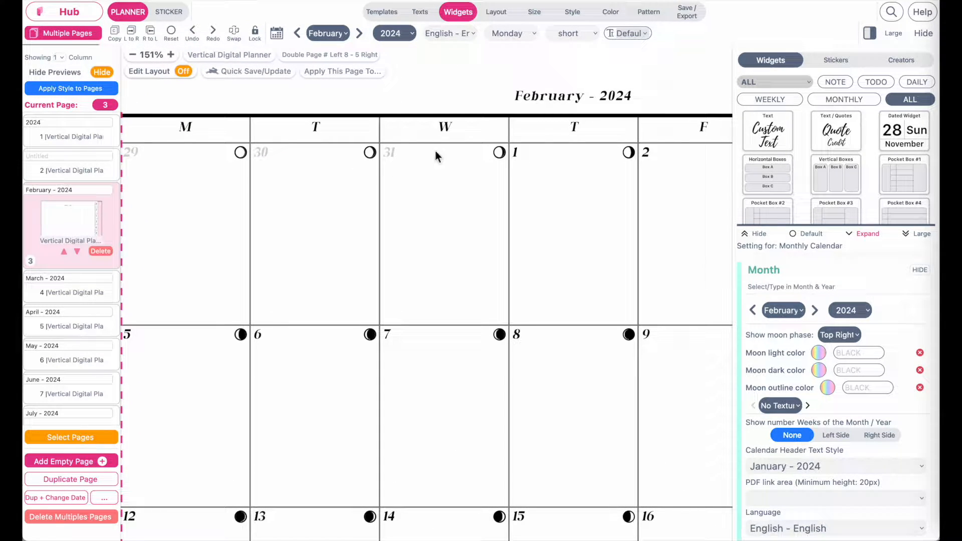
scroll(464, 215, down, 8)
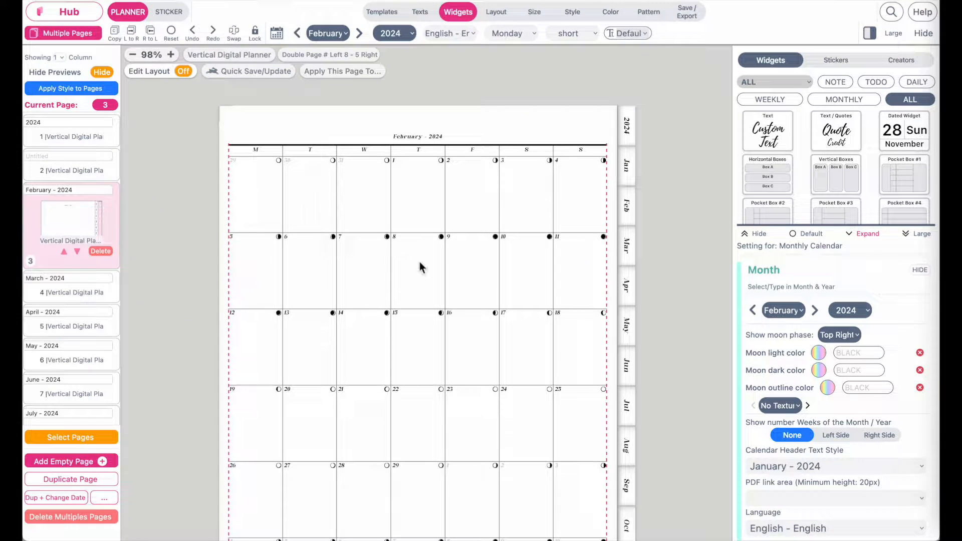
- Step the calendar widget forward month by month to June 2024 and return it to February 2024
click(360, 33)
click(359, 33)
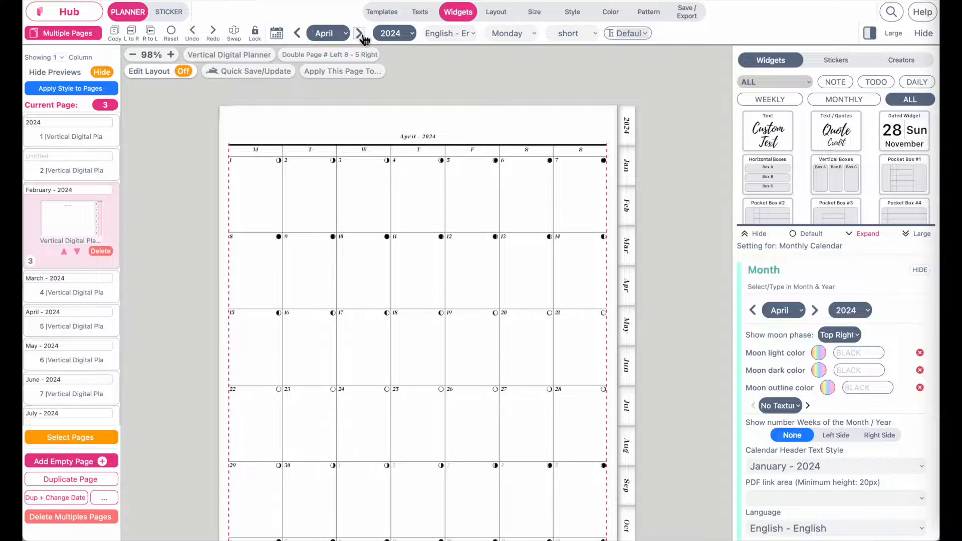
click(360, 33)
click(359, 33)
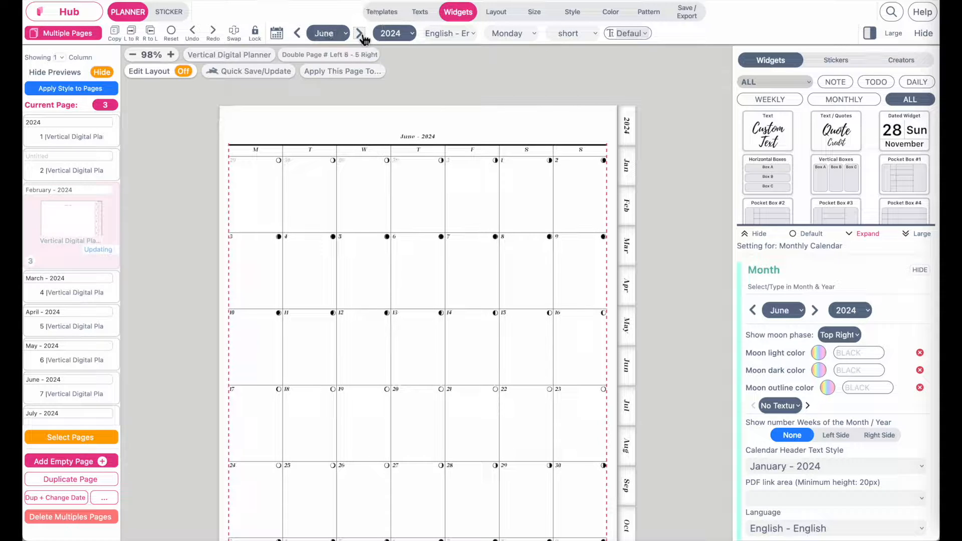
click(298, 33)
click(298, 34)
click(298, 33)
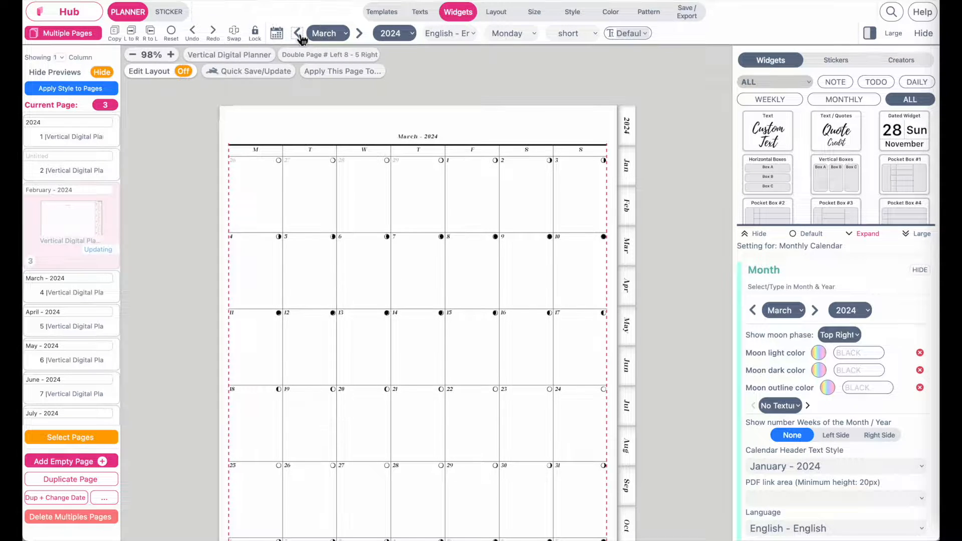
click(298, 34)
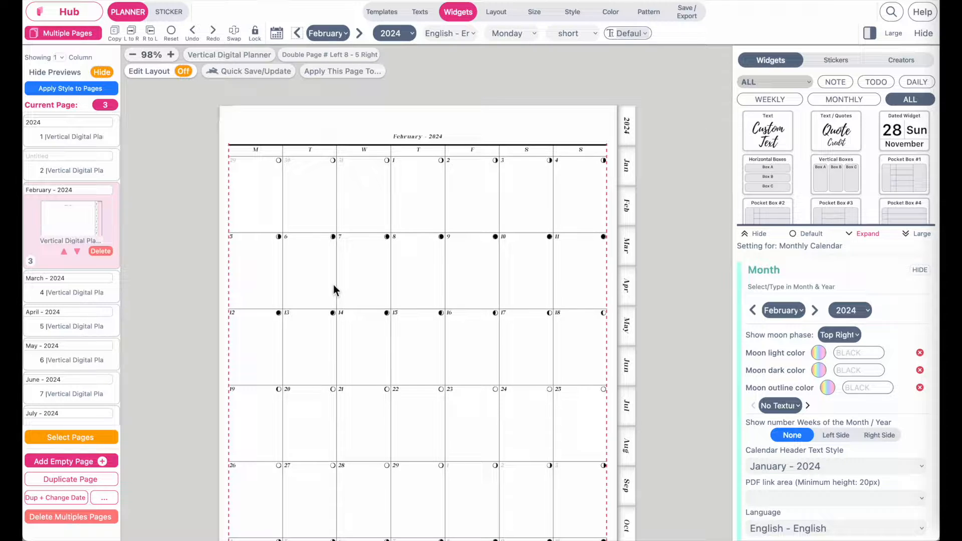
- View the March, April and May 2024 pages to check their calendars for moon phases
click(73, 291)
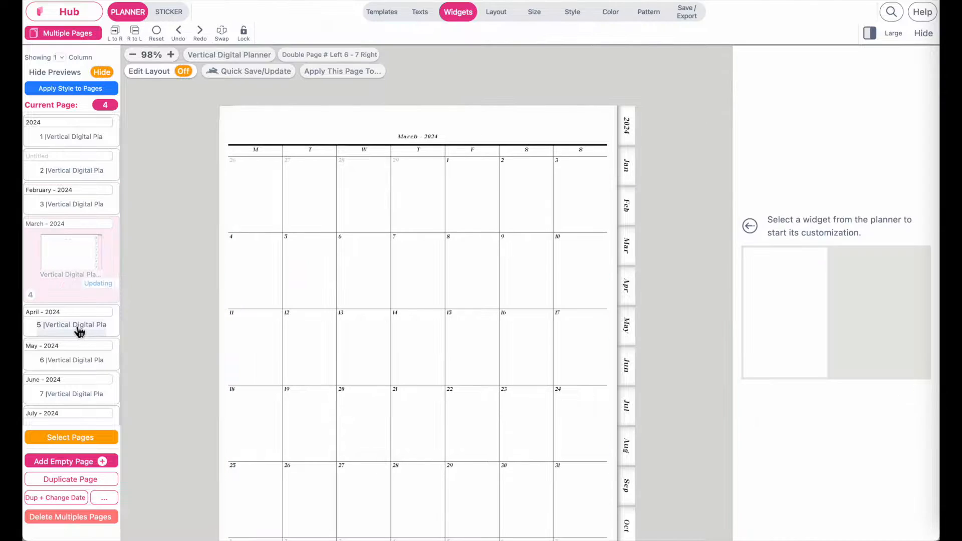
click(77, 327)
click(72, 360)
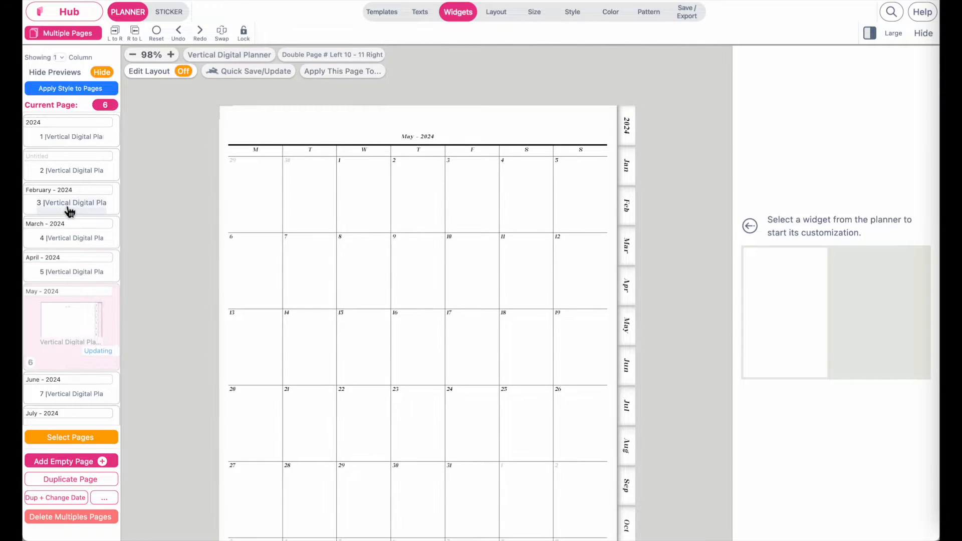
- Apply the February page's skeleton and style to page 2 and the February through December 2024 monthly pages
click(67, 205)
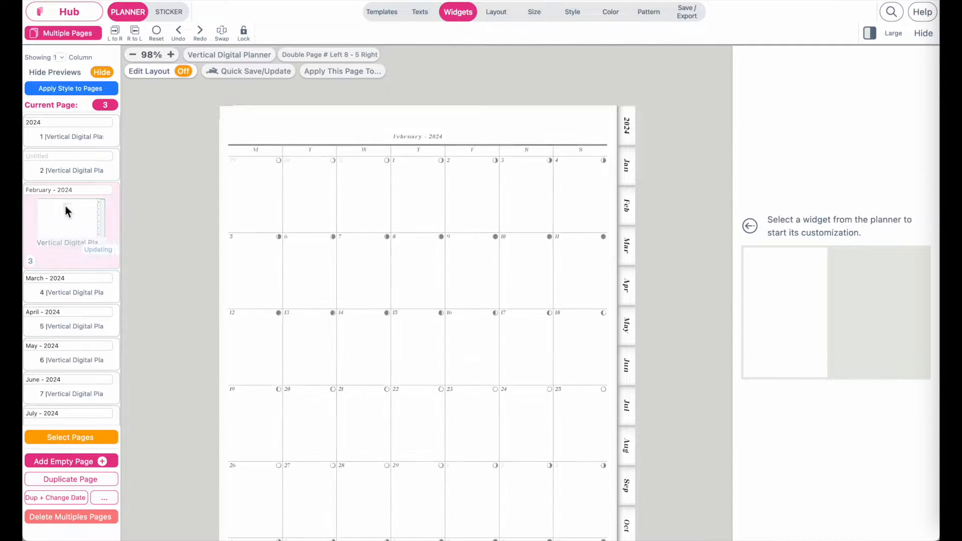
click(365, 74)
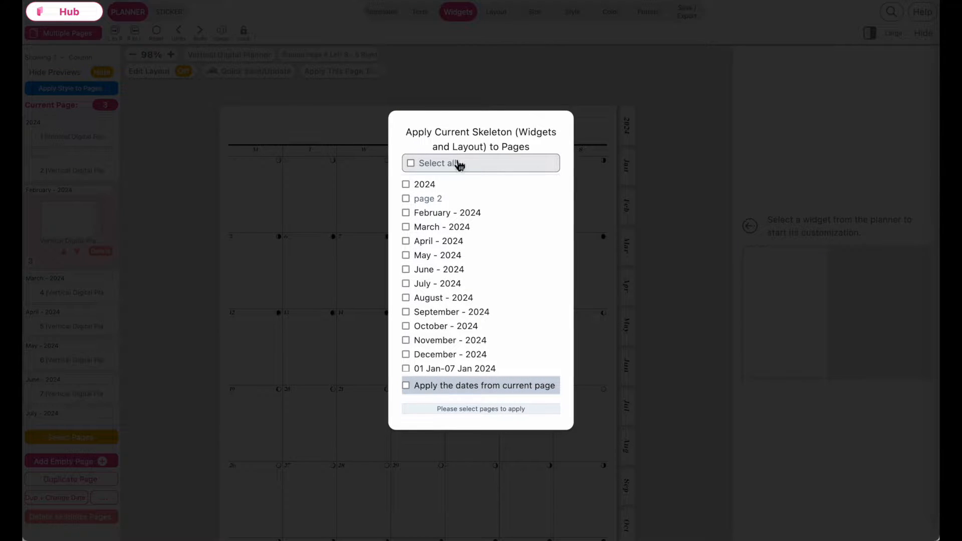
click(406, 212)
click(406, 226)
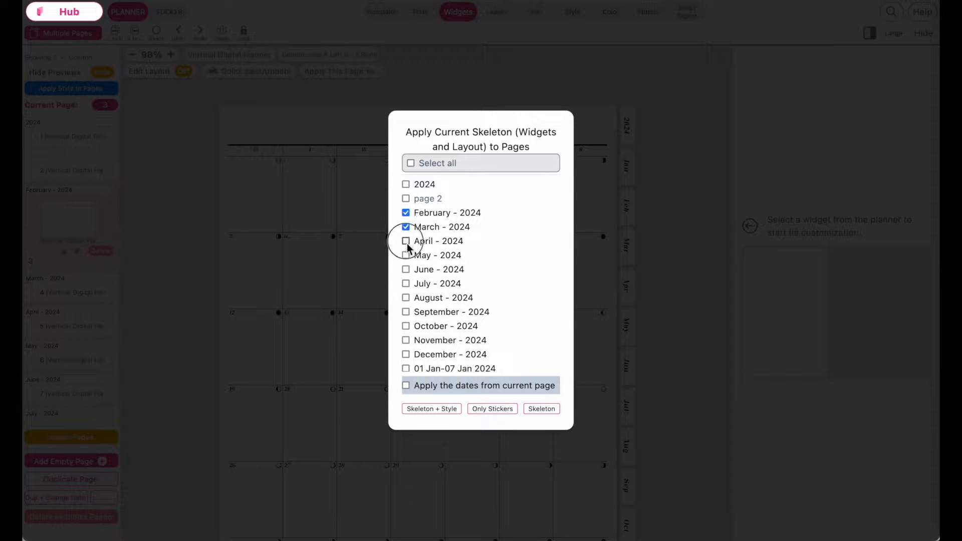
click(405, 241)
click(406, 255)
click(406, 269)
click(407, 284)
click(406, 297)
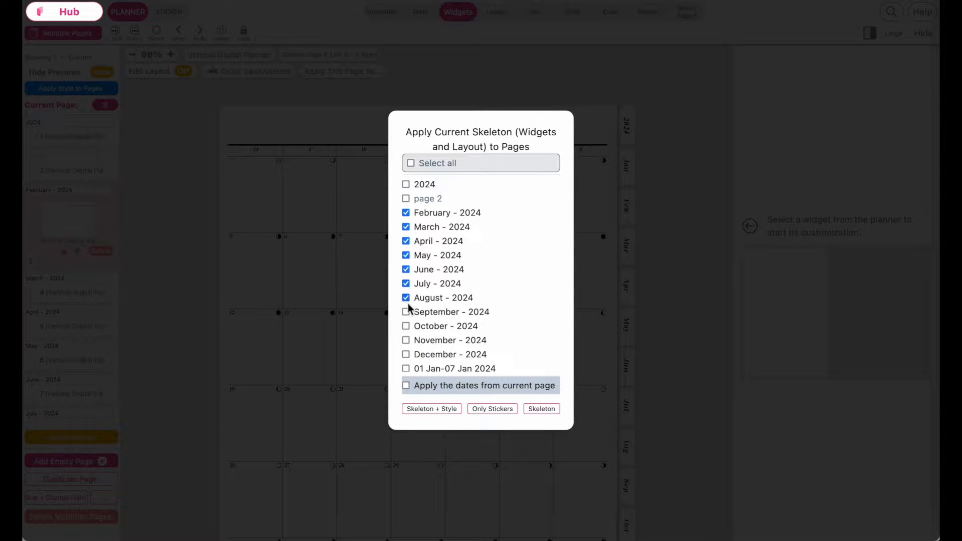
click(406, 311)
click(406, 326)
click(406, 340)
click(406, 354)
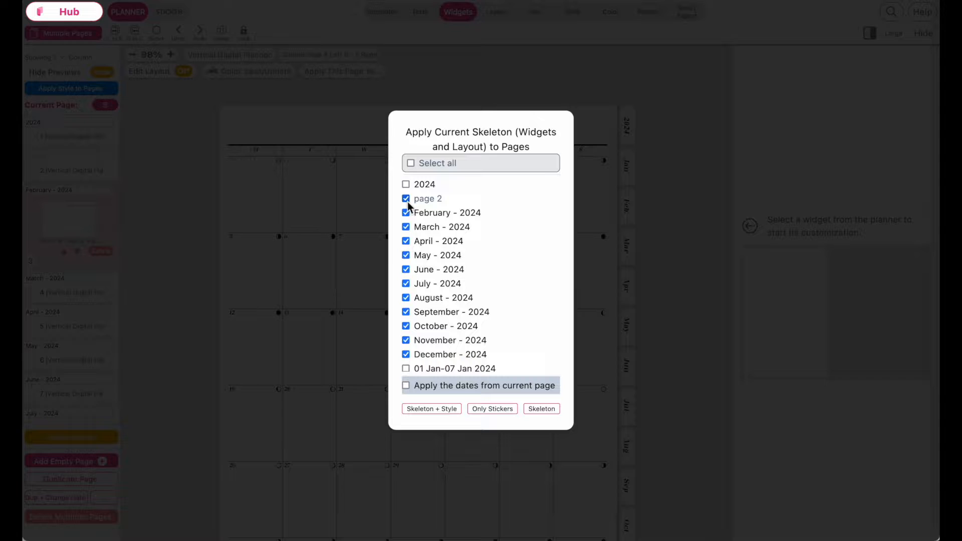
click(435, 410)
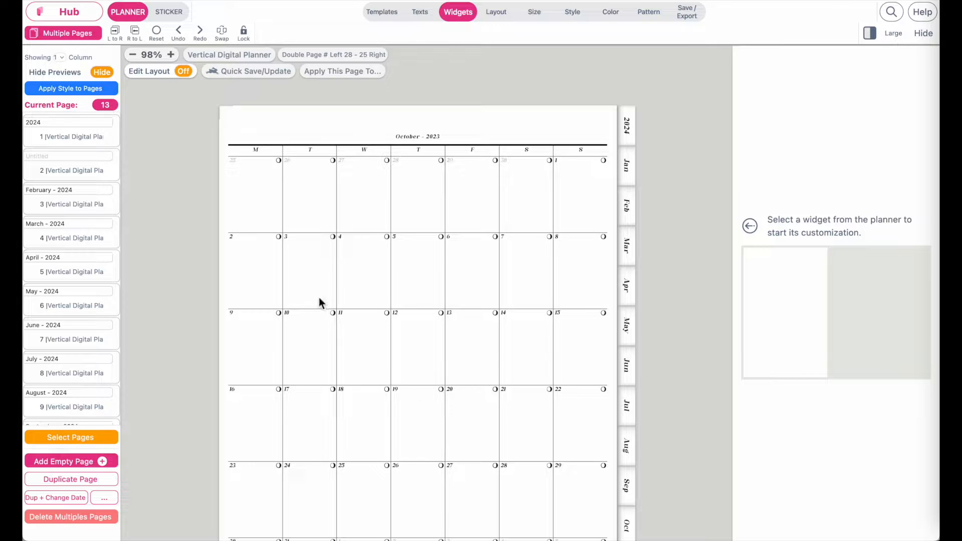
- Set the monthly calendar on the December page to December 2024
click(430, 152)
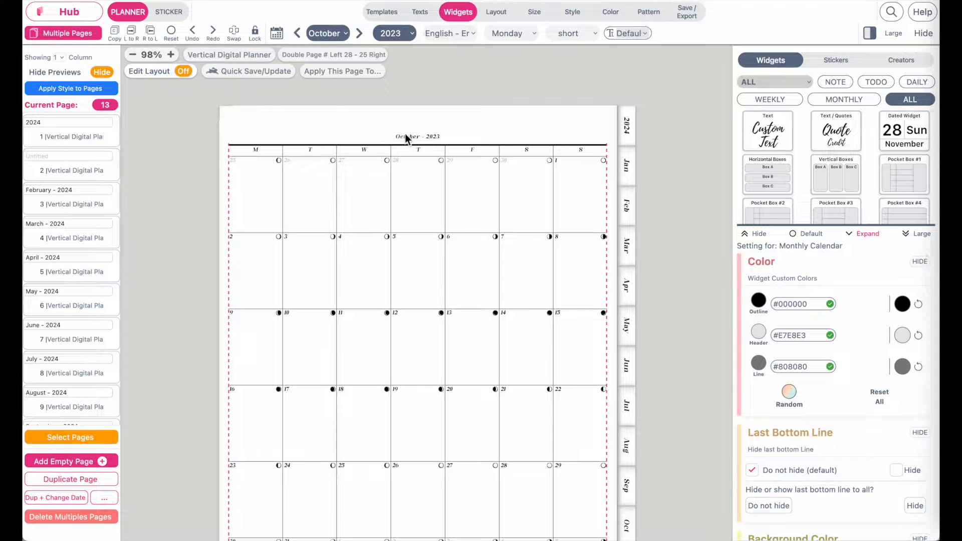
scroll(398, 140, up, 5)
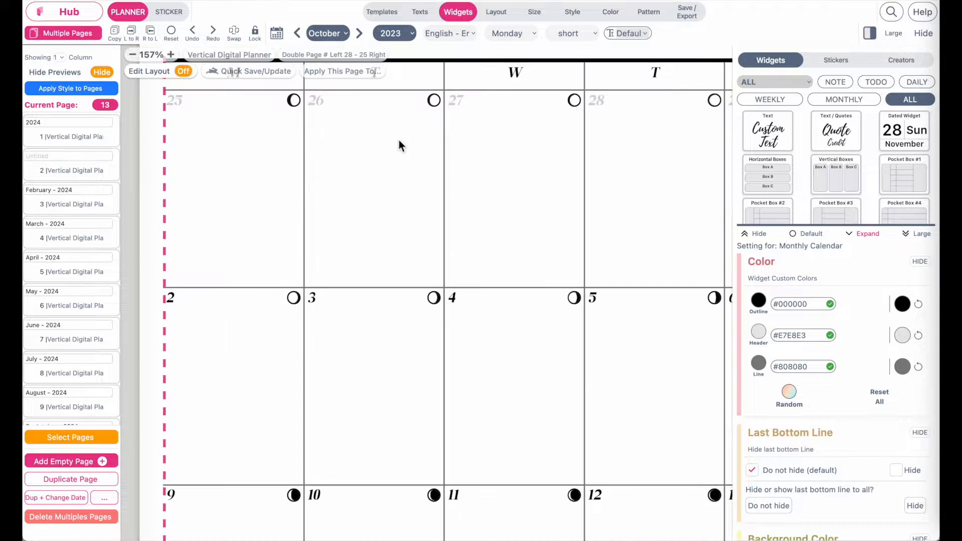
scroll(475, 215, right, 3)
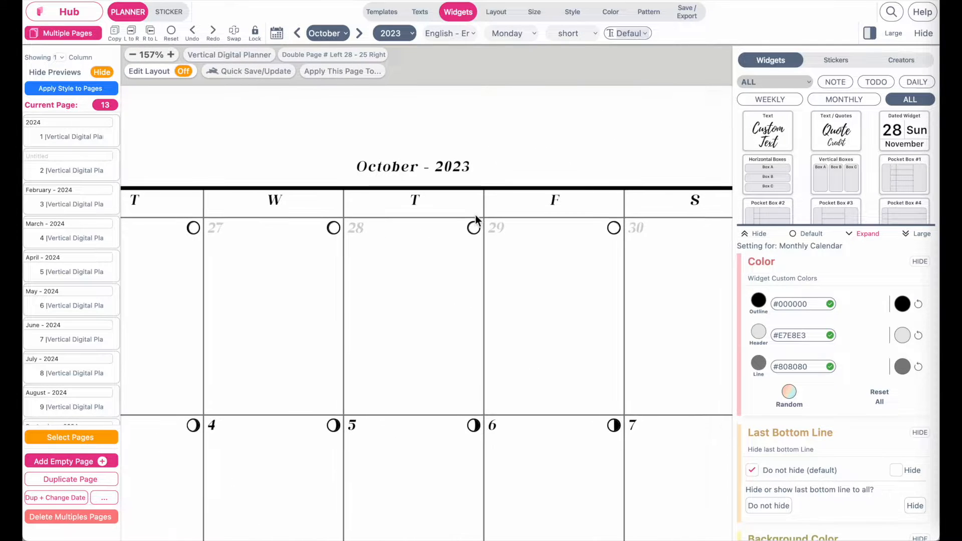
scroll(343, 354, down, 4)
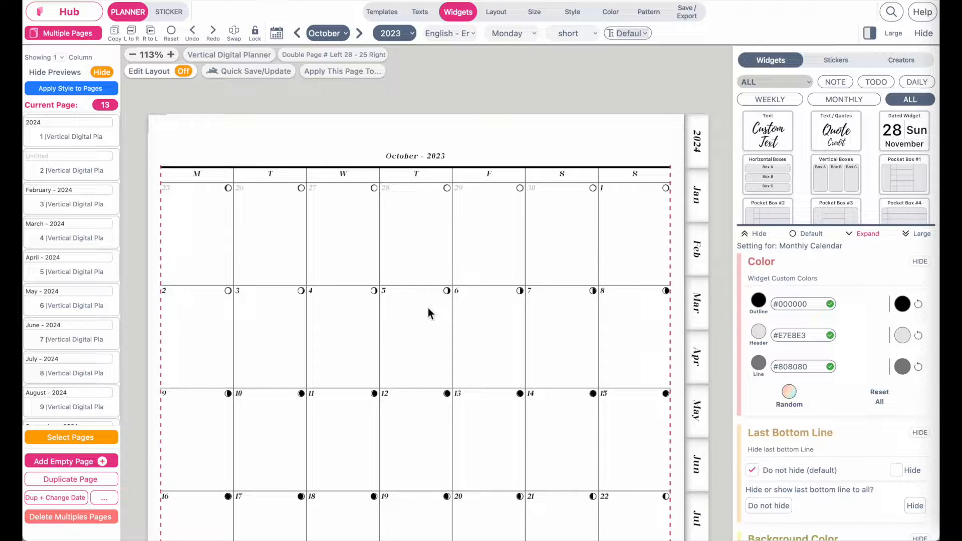
scroll(82, 332, down, 6)
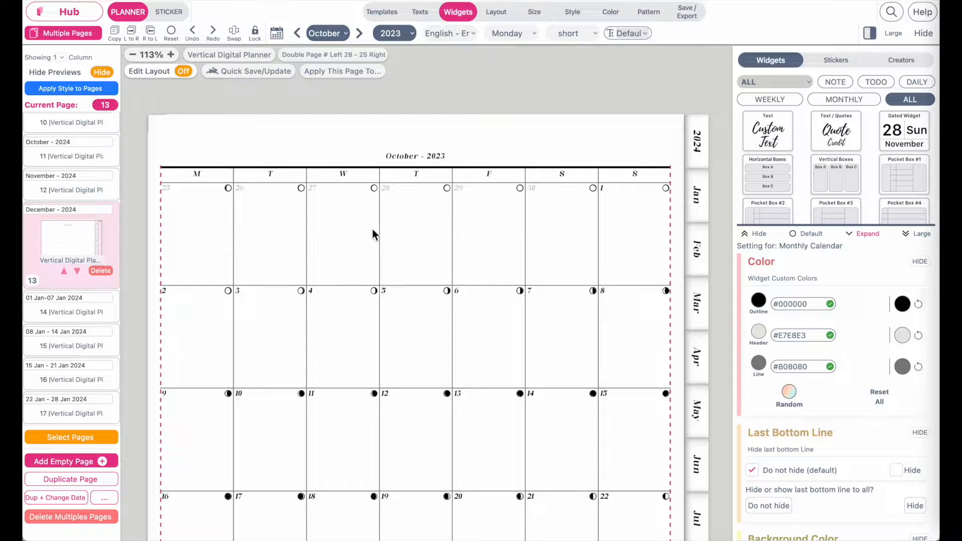
click(333, 33)
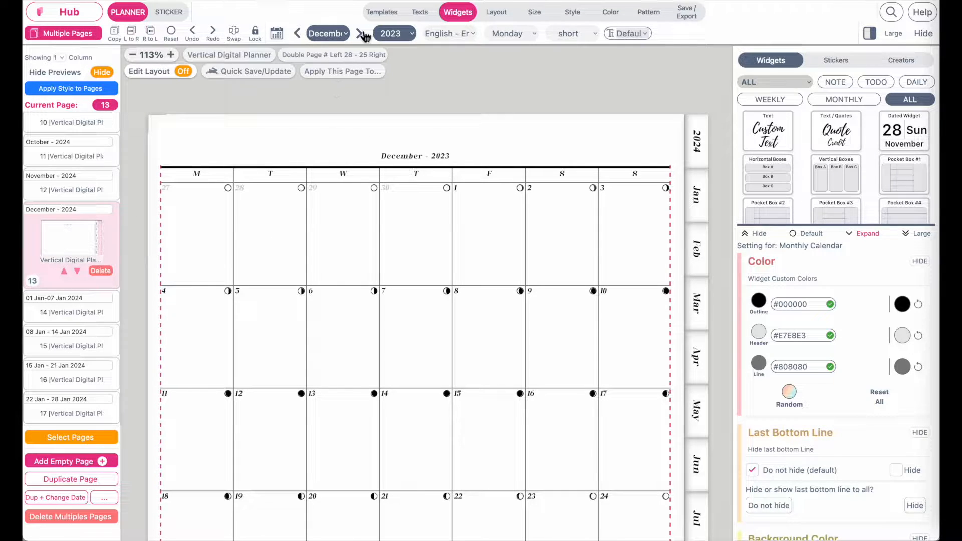
click(403, 35)
scroll(404, 245, down, 1)
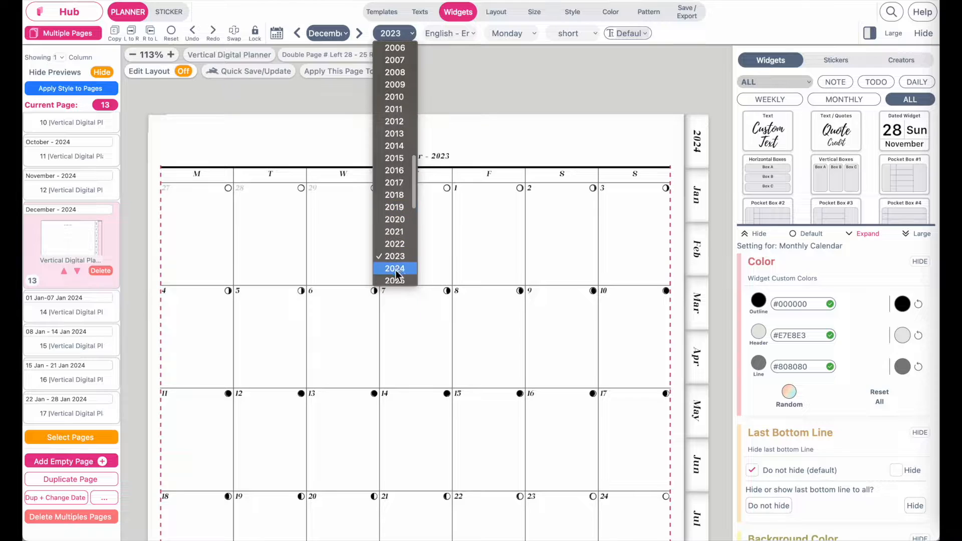
click(398, 266)
- Set the monthly calendar on the November page to November 2024
click(35, 236)
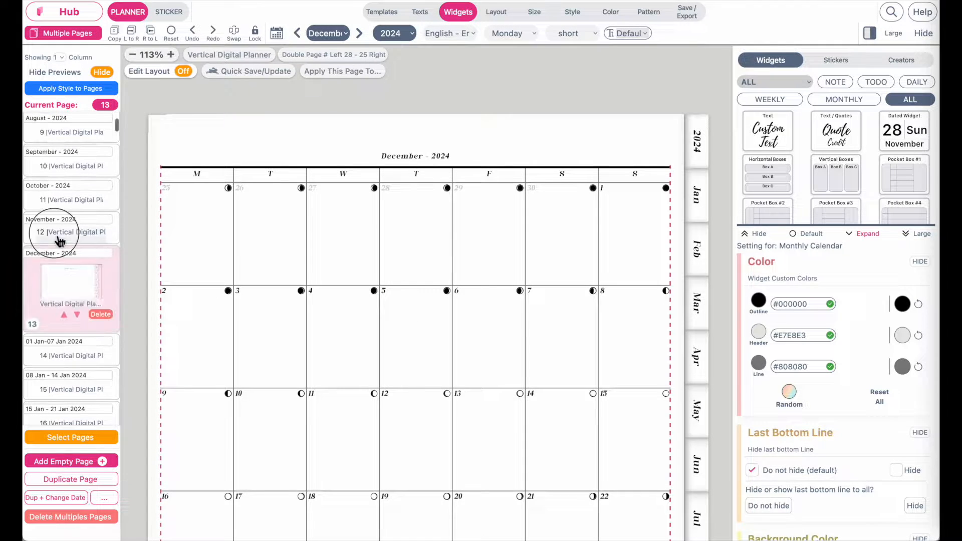
click(335, 34)
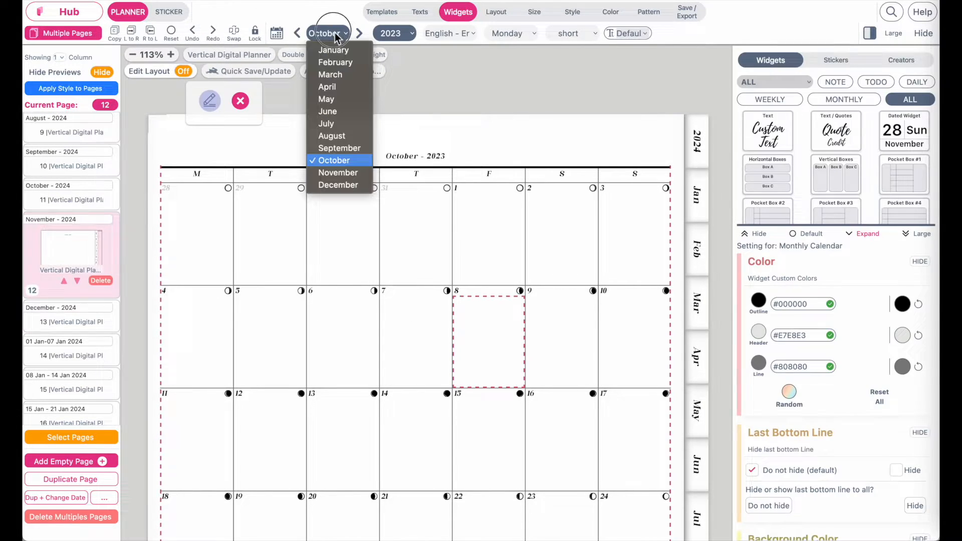
click(338, 173)
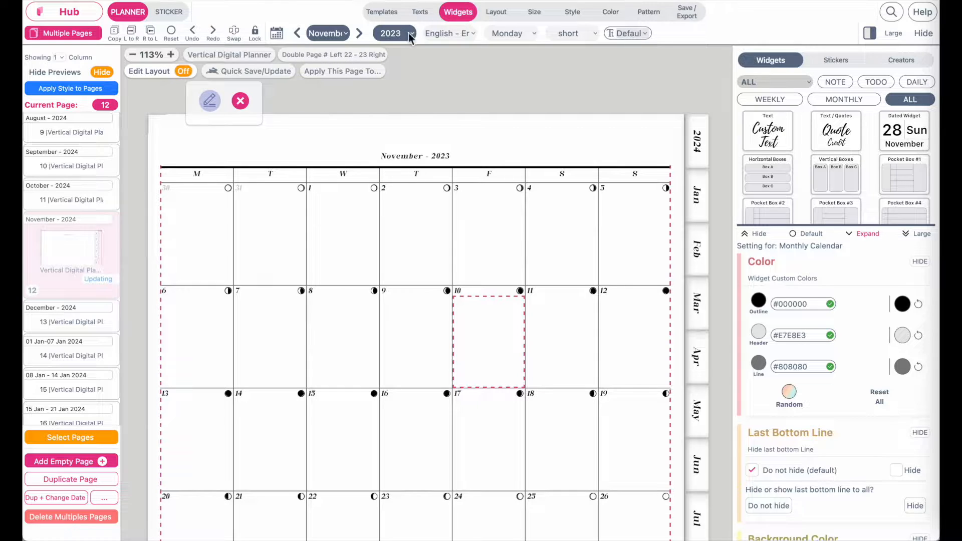
click(393, 34)
scroll(395, 226, down, 1)
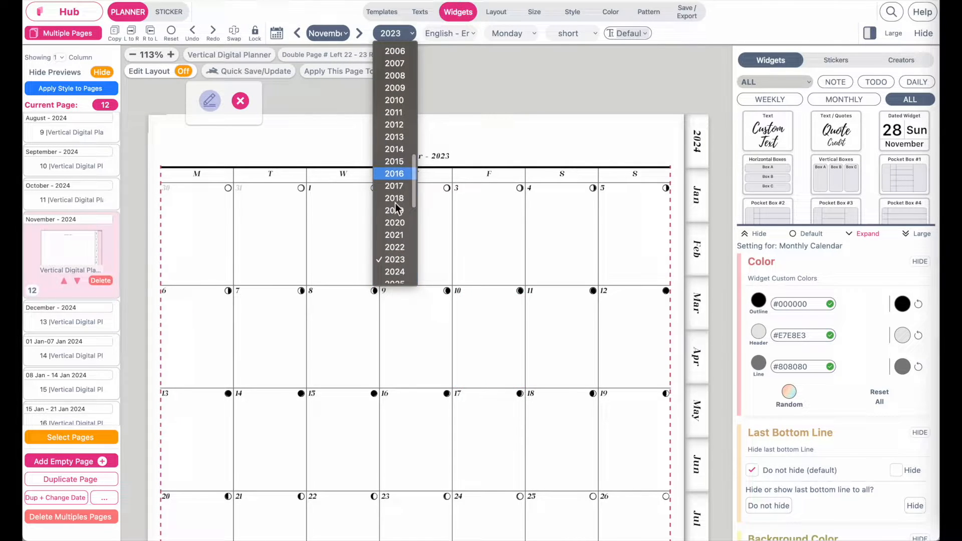
click(395, 272)
- Set the year of the October page's monthly calendar to 2024
click(75, 200)
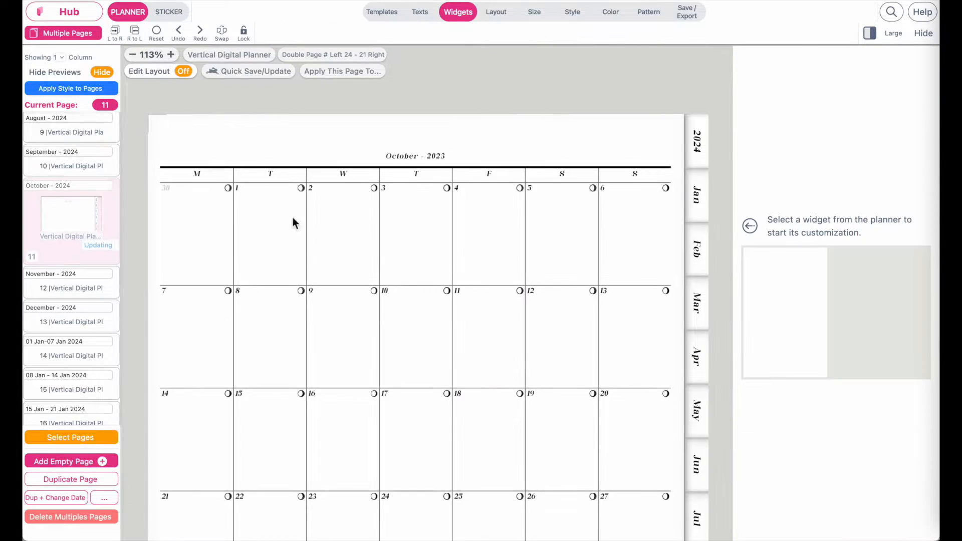
click(410, 299)
click(320, 35)
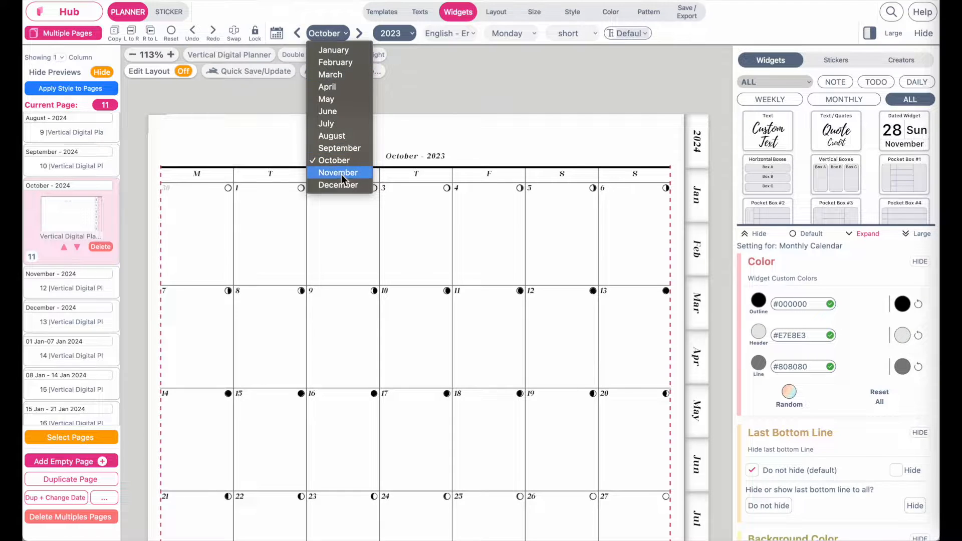
click(390, 33)
click(394, 239)
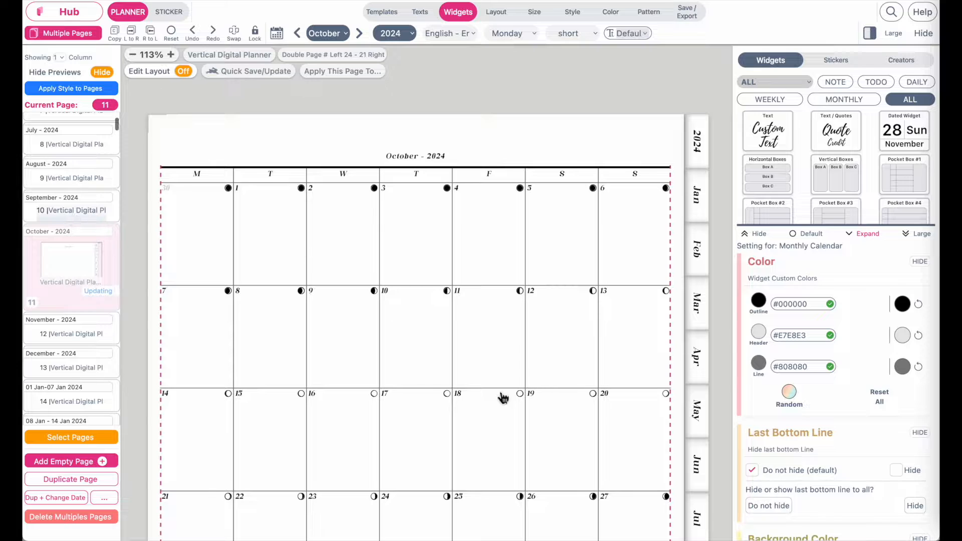
- Show moon phases at Top Right in the small February calendar on the 19 Feb - 25 Feb 2024 weekly page
scroll(424, 386, down, 2)
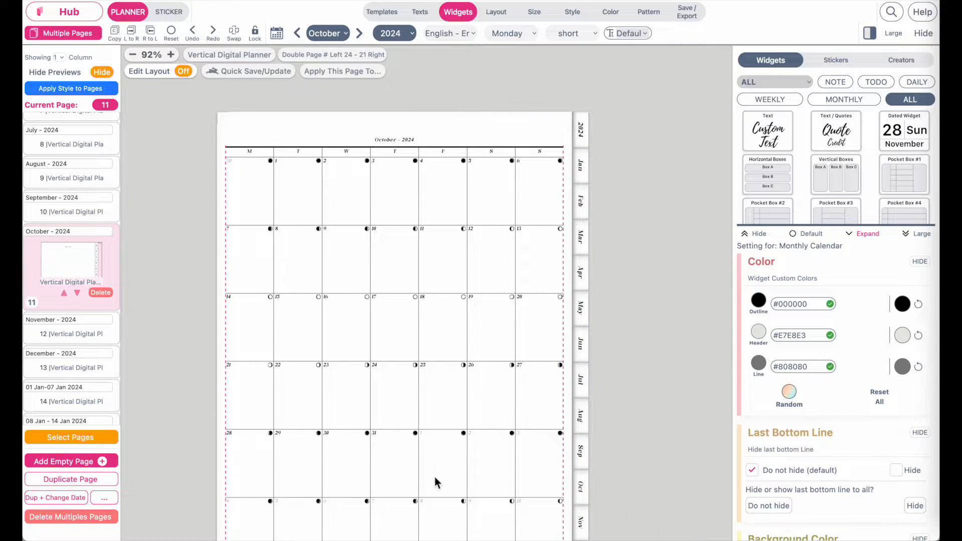
scroll(57, 413, down, 5)
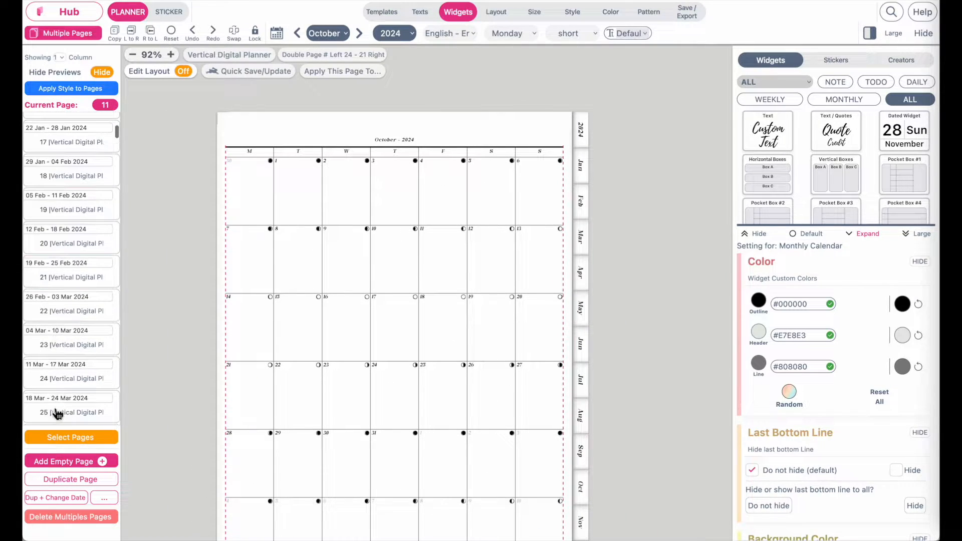
click(61, 279)
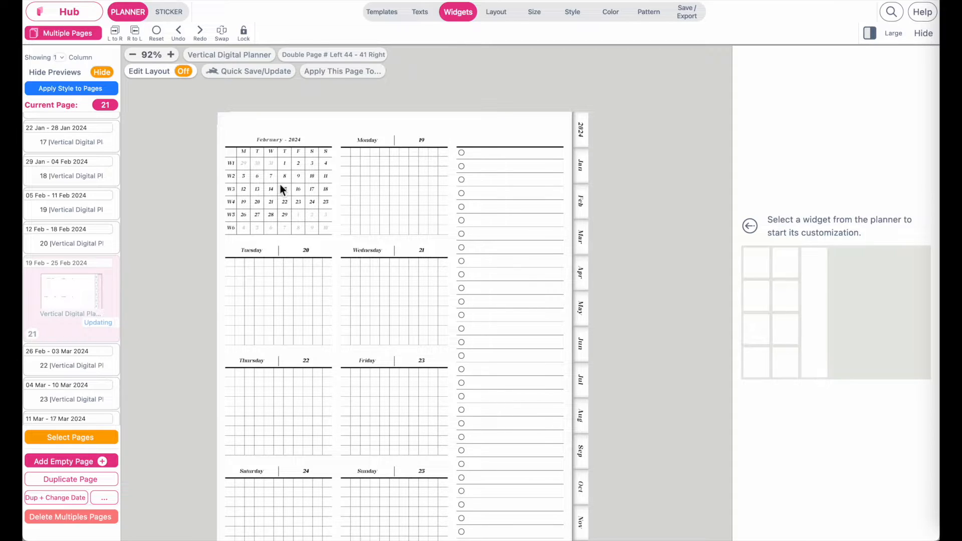
click(280, 185)
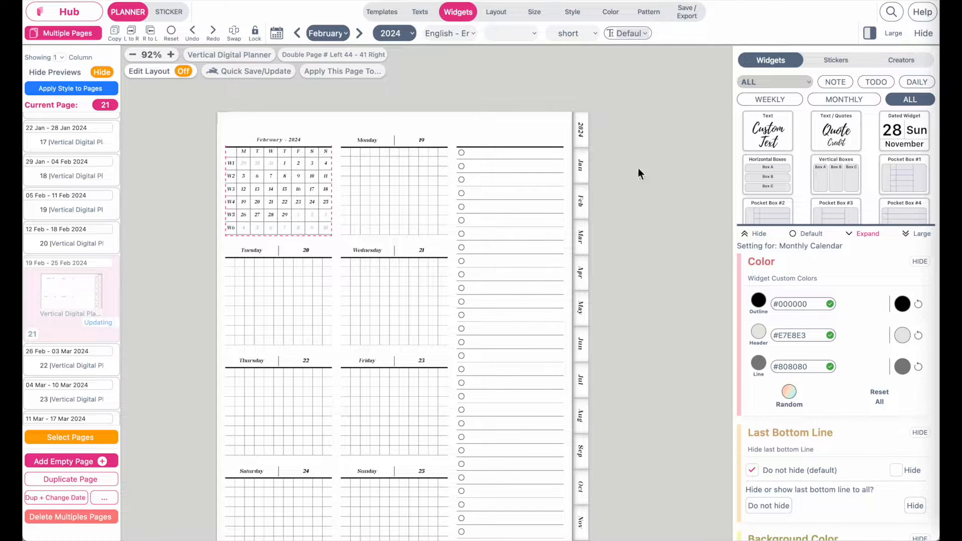
scroll(812, 465, down, 10)
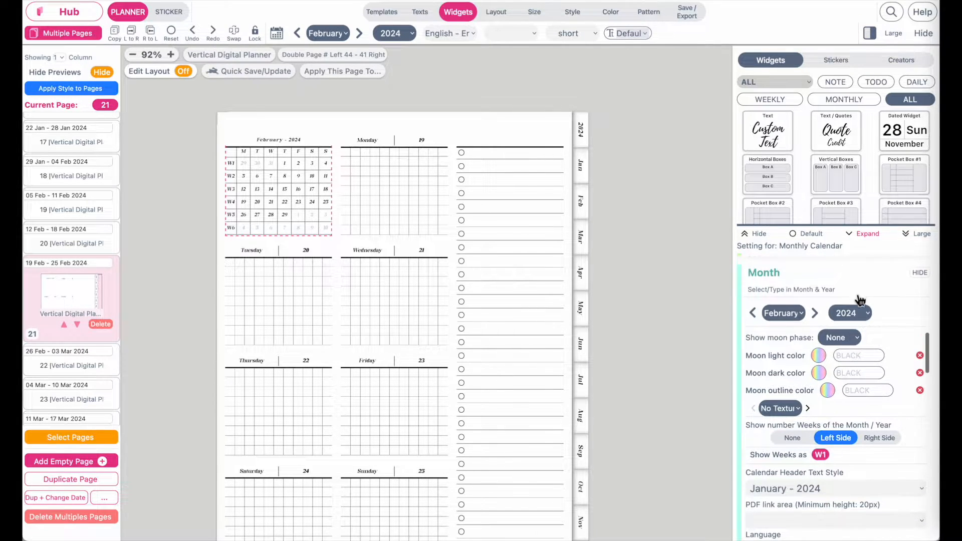
scroll(255, 280, up, 3)
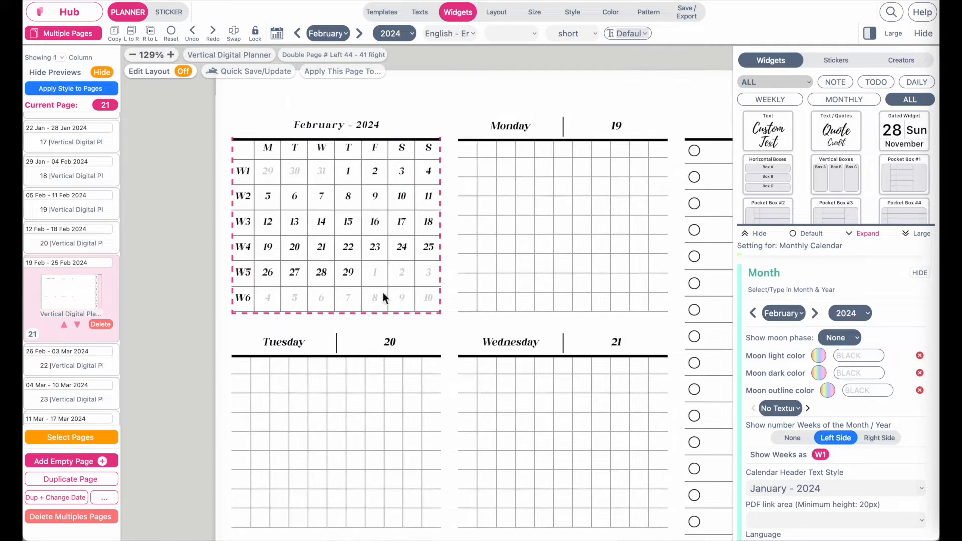
click(840, 340)
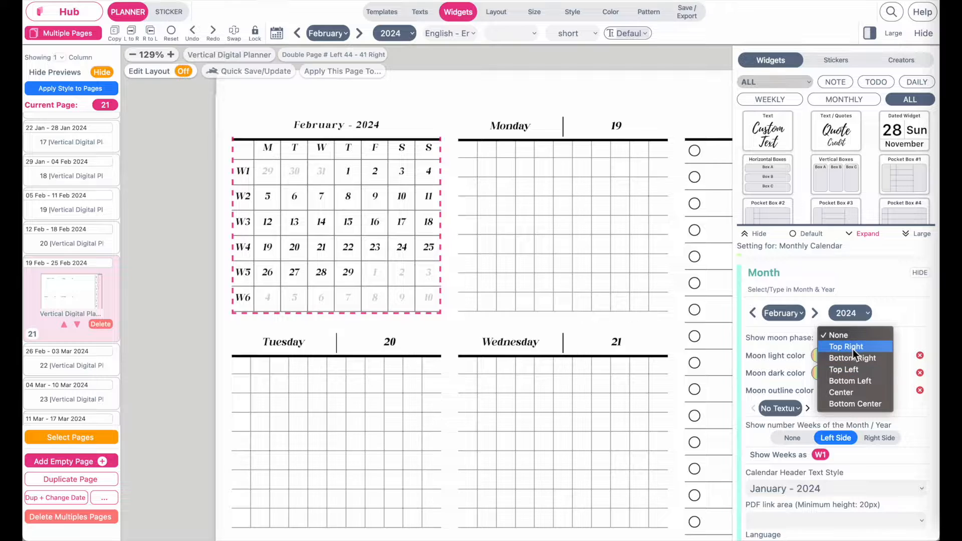
click(852, 349)
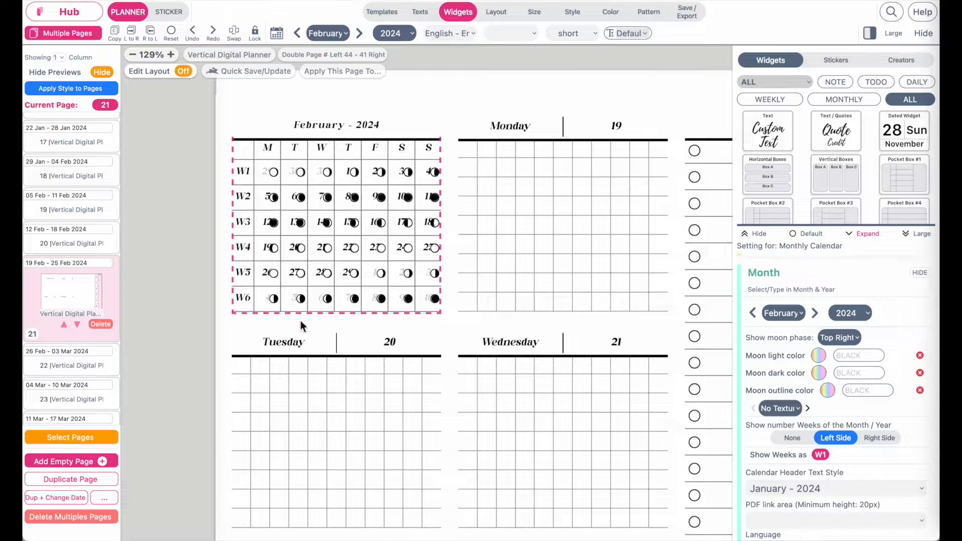
- Try the Top Middle and Top Right numerical date positions in the weekly page's small February calendar
scroll(299, 272, down, 2)
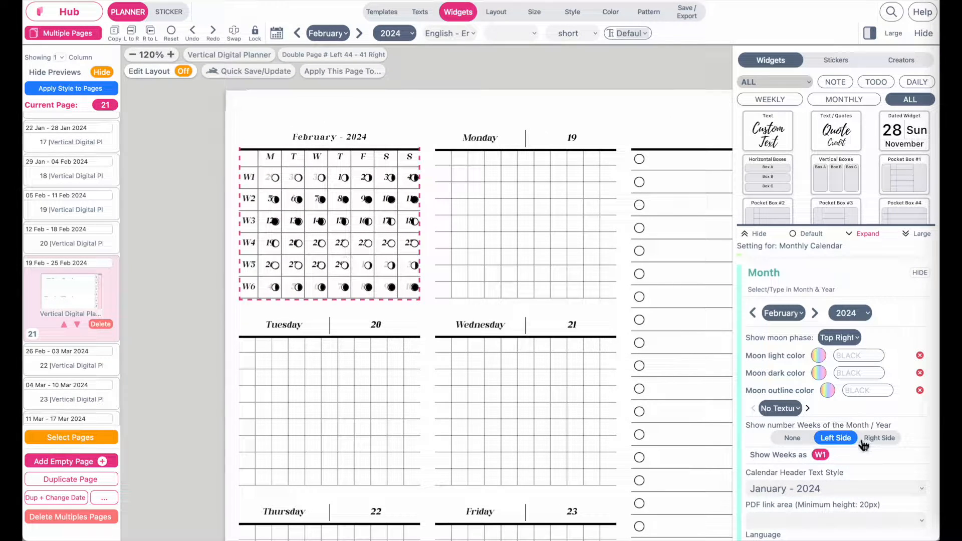
scroll(863, 446, down, 5)
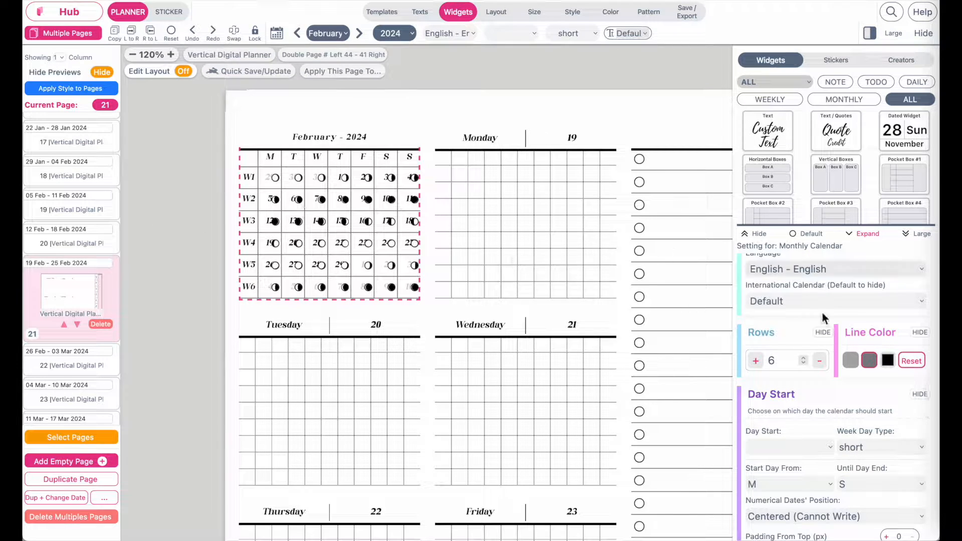
scroll(841, 320, up, 2)
scroll(856, 353, down, 3)
scroll(857, 354, down, 3)
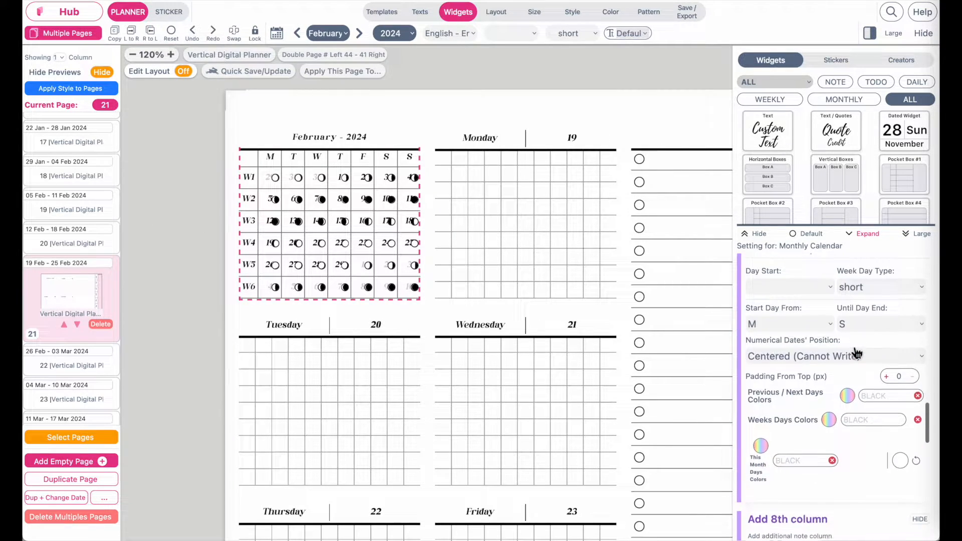
scroll(831, 430, down, 1)
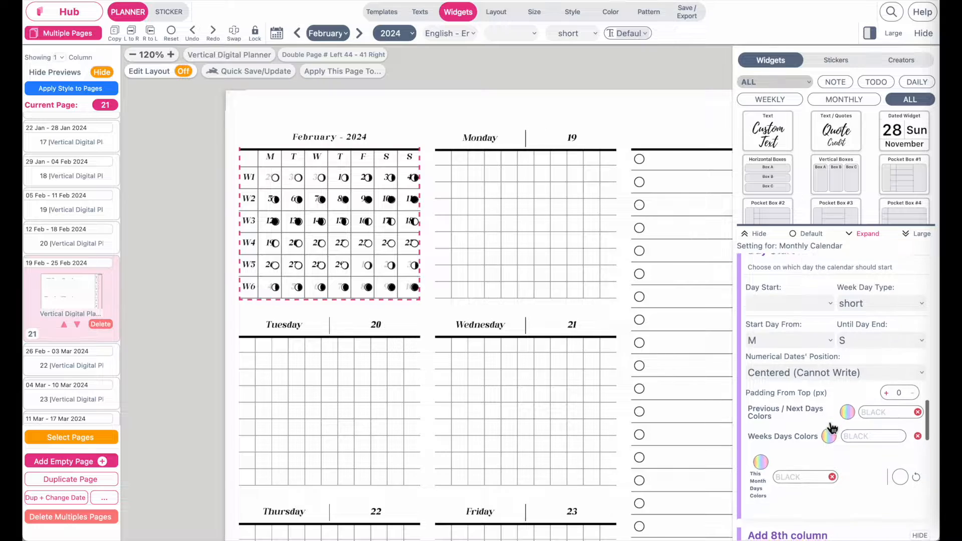
click(783, 376)
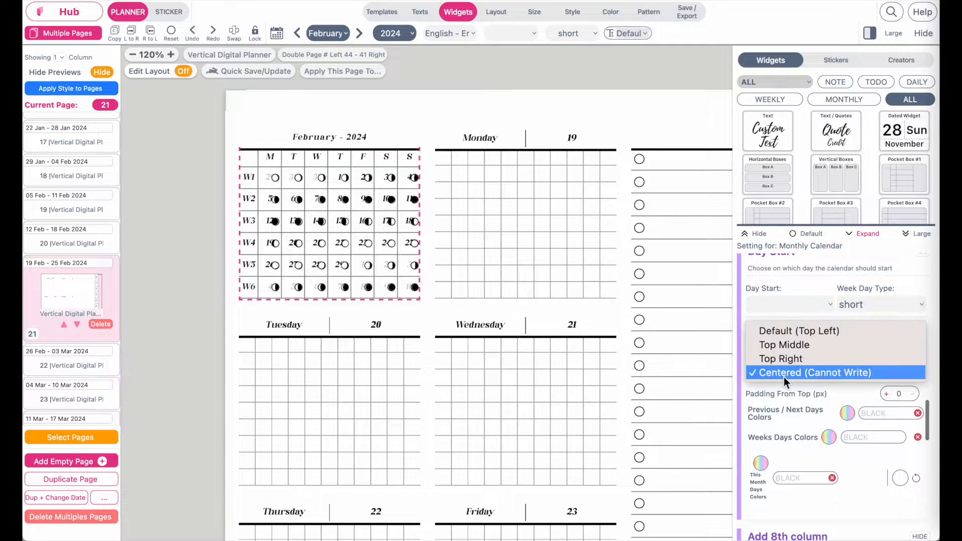
click(783, 346)
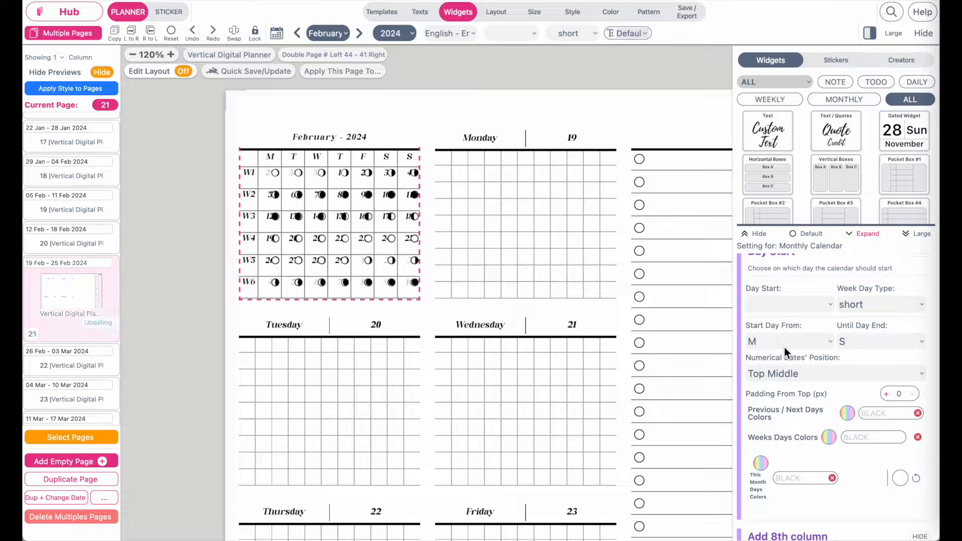
click(794, 376)
click(794, 388)
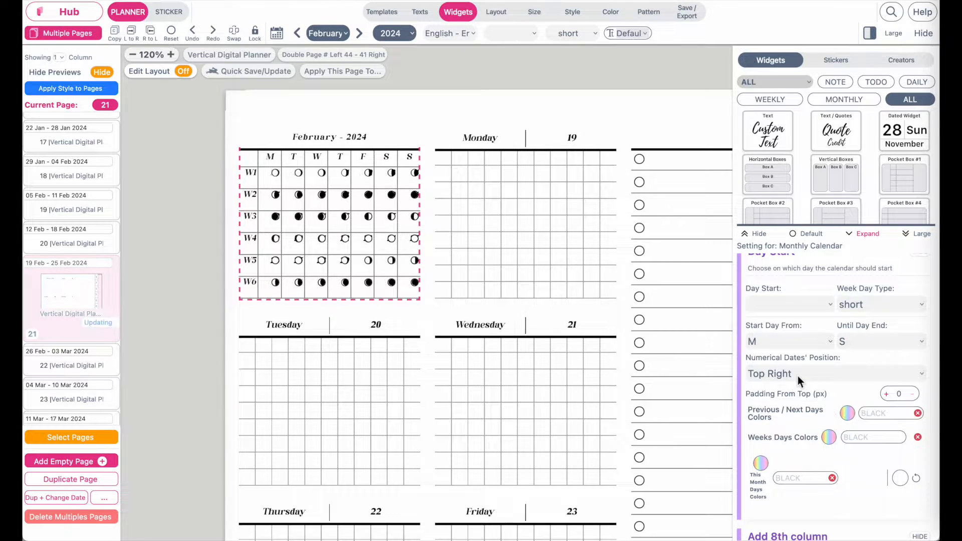
- Set the numerical date position of the weekly page's small February calendar to Default (Top Left)
click(797, 376)
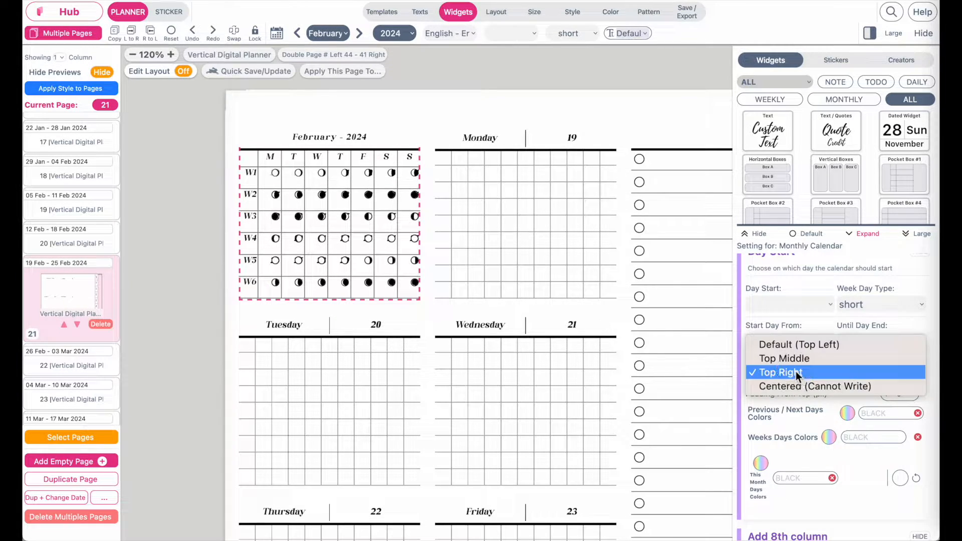
click(792, 344)
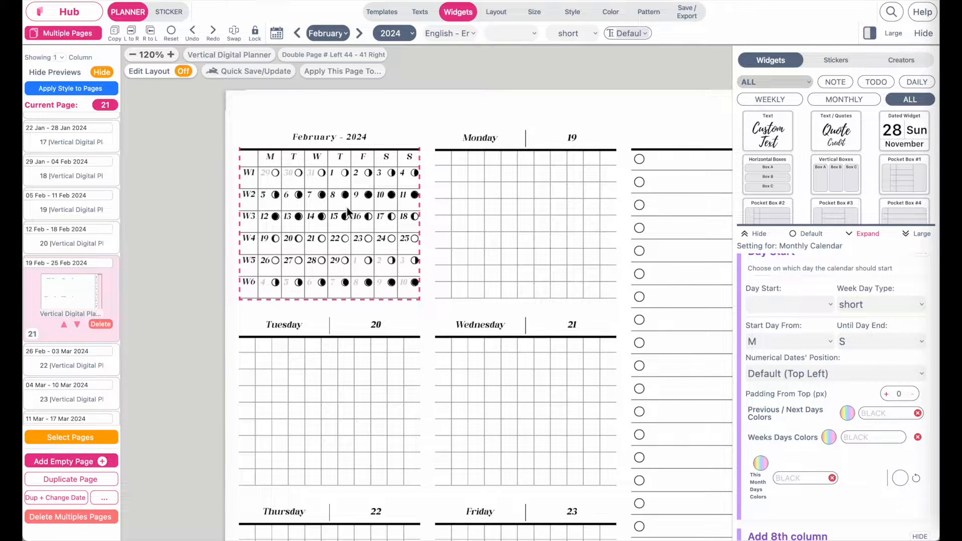
scroll(347, 212, down, 5)
scroll(347, 211, up, 3)
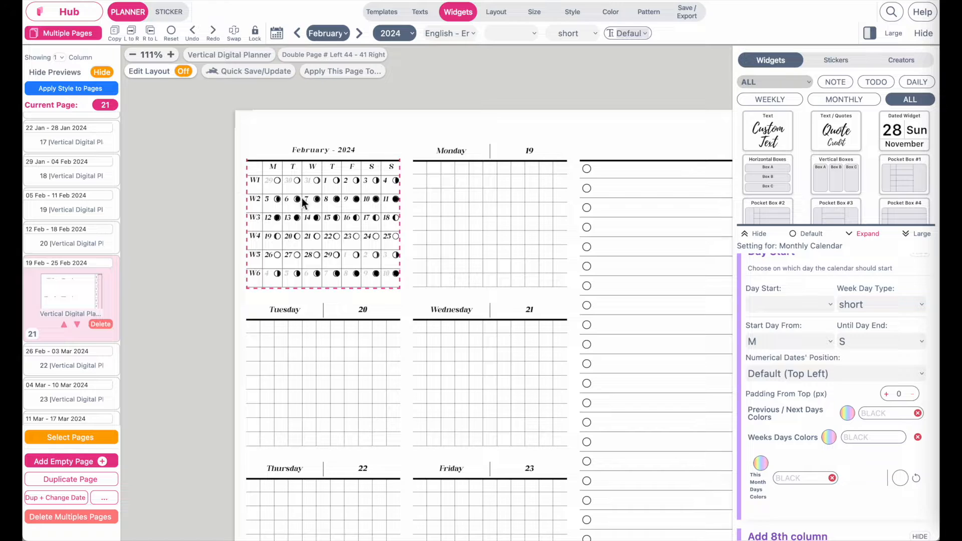
scroll(303, 203, up, 3)
scroll(303, 203, down, 10)
scroll(303, 202, up, 6)
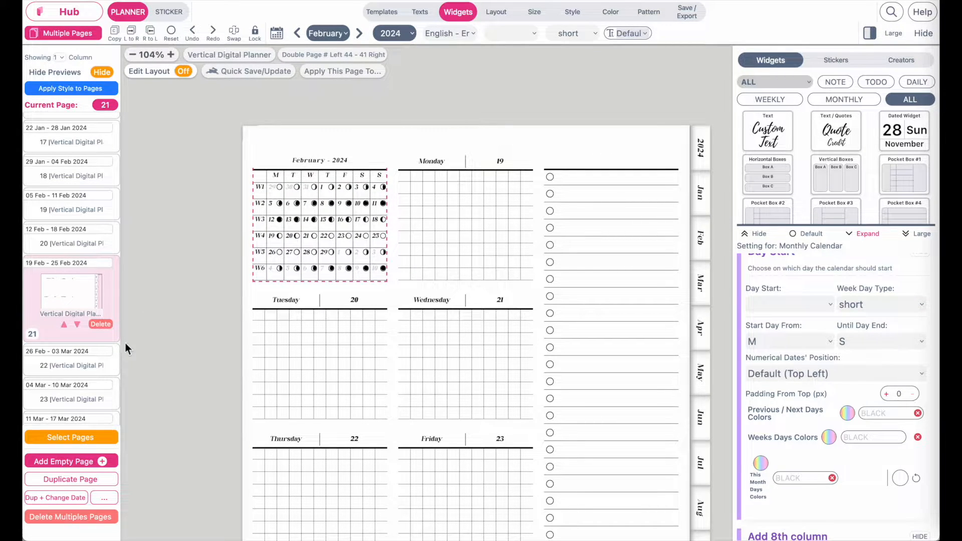
- Start applying the 19 Feb - 25 Feb 2024 page to other pages and deselect all target pages
click(72, 363)
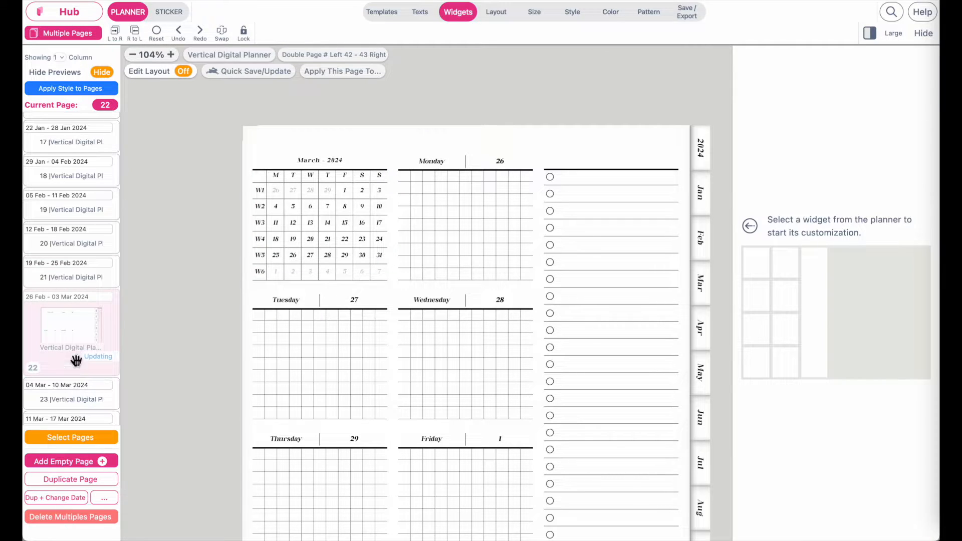
click(77, 281)
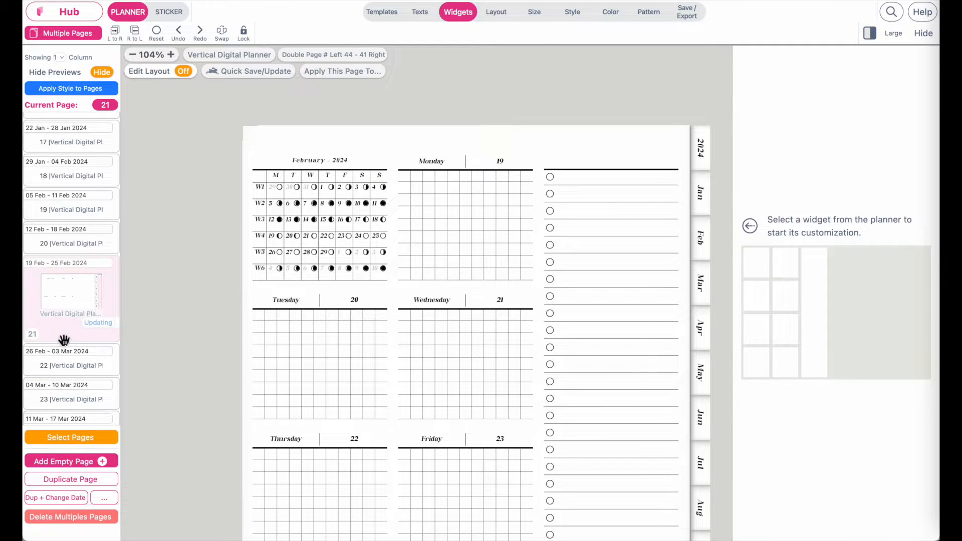
click(343, 70)
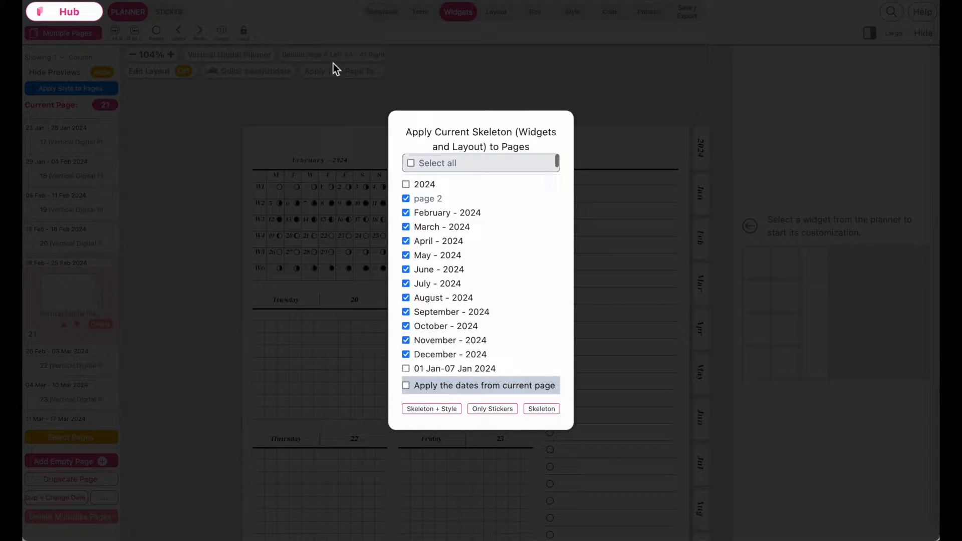
click(410, 164)
click(411, 164)
click(410, 163)
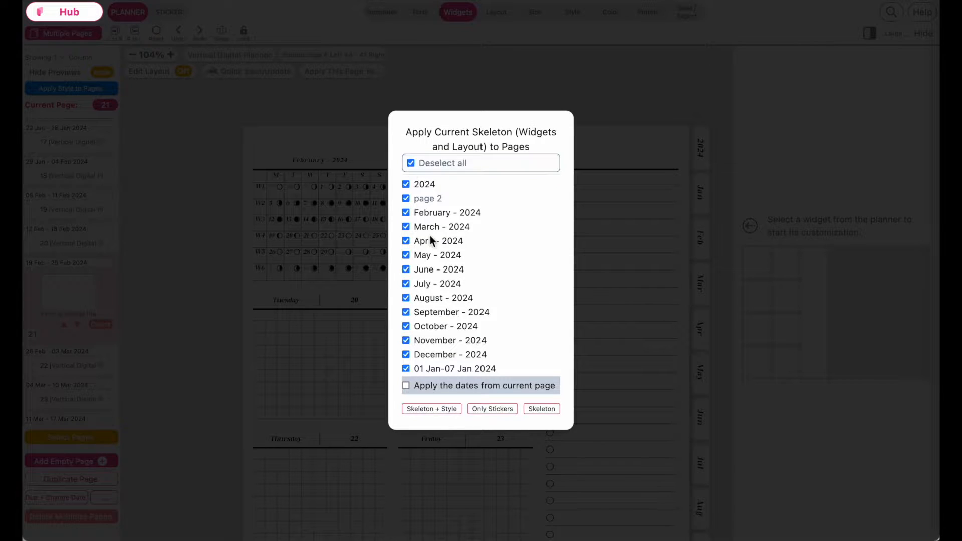
click(405, 184)
click(406, 198)
click(406, 212)
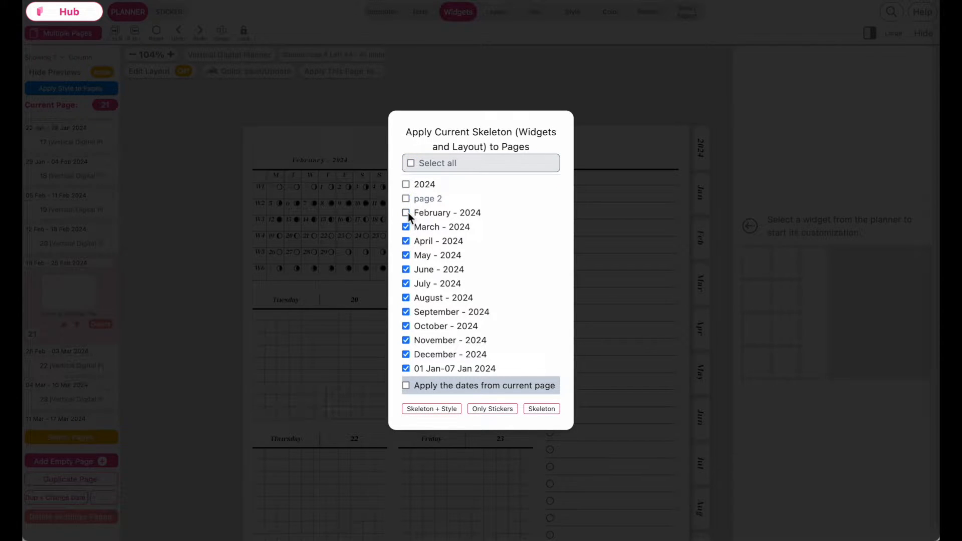
click(410, 163)
click(411, 164)
scroll(435, 238, down, 5)
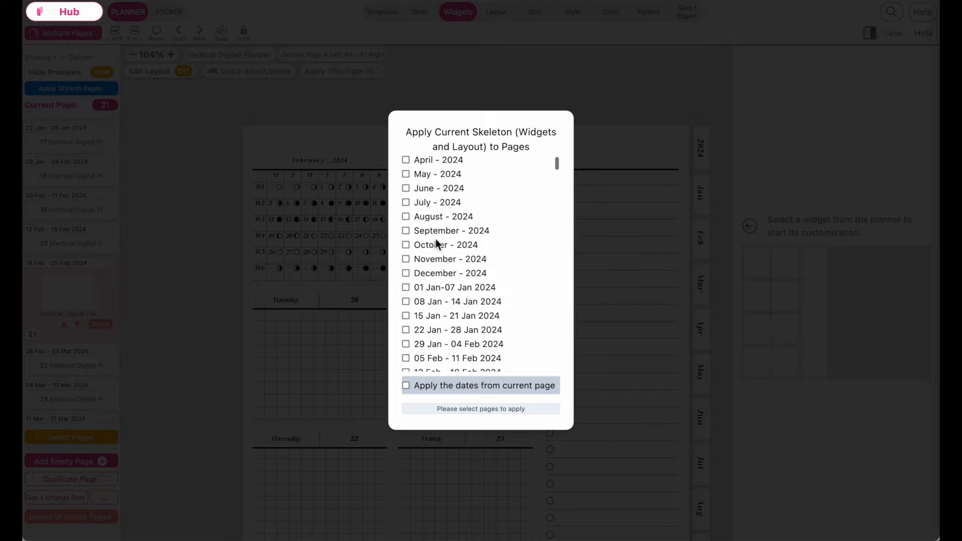
scroll(434, 239, up, 3)
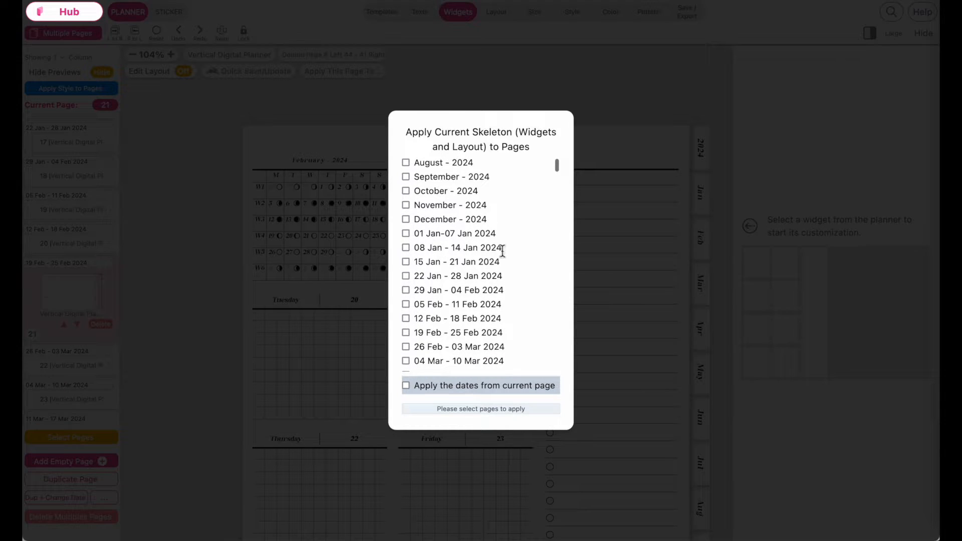
- Select the weekly pages from 01 Jan-07 Jan 2024 onward and apply the current page's skeleton and style to them
click(406, 233)
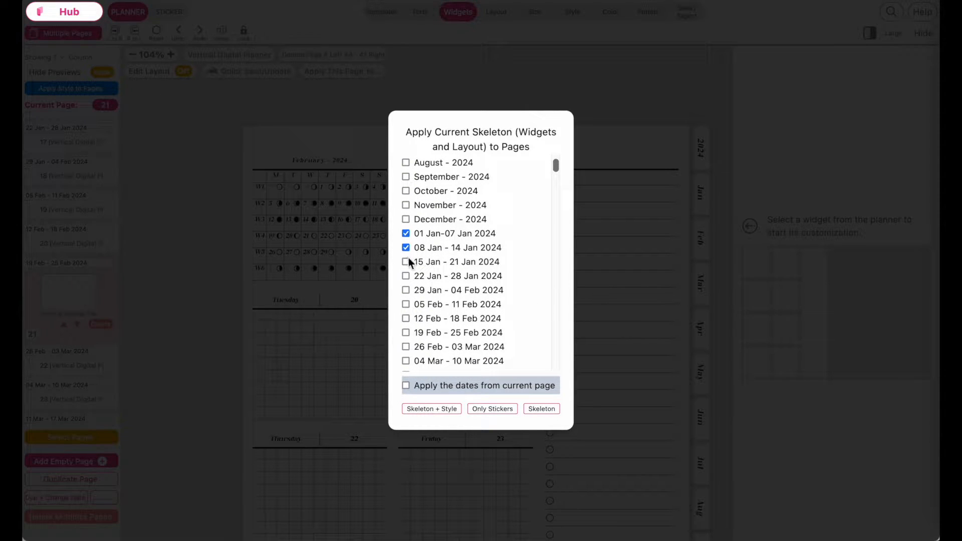
click(406, 277)
click(406, 291)
click(405, 304)
click(406, 318)
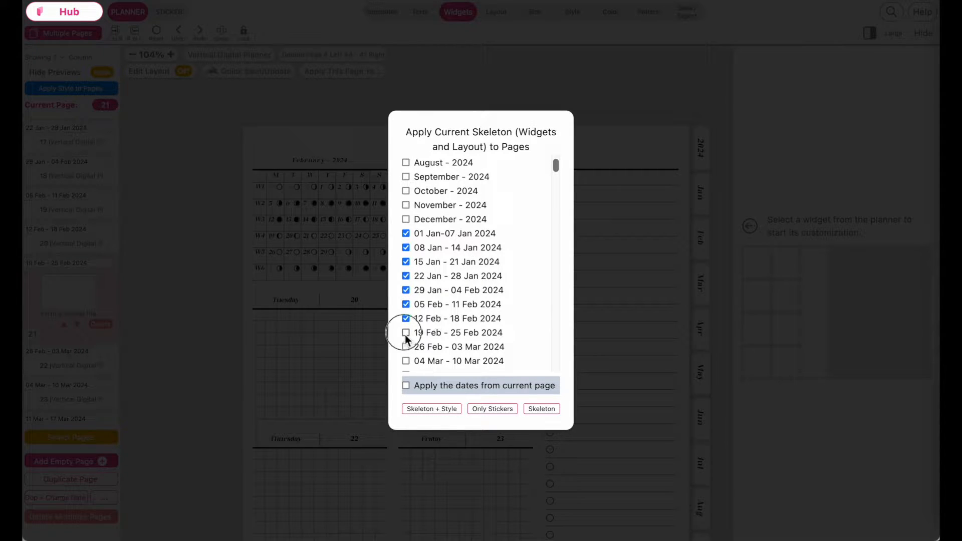
click(406, 332)
scroll(407, 321, down, 1)
click(406, 304)
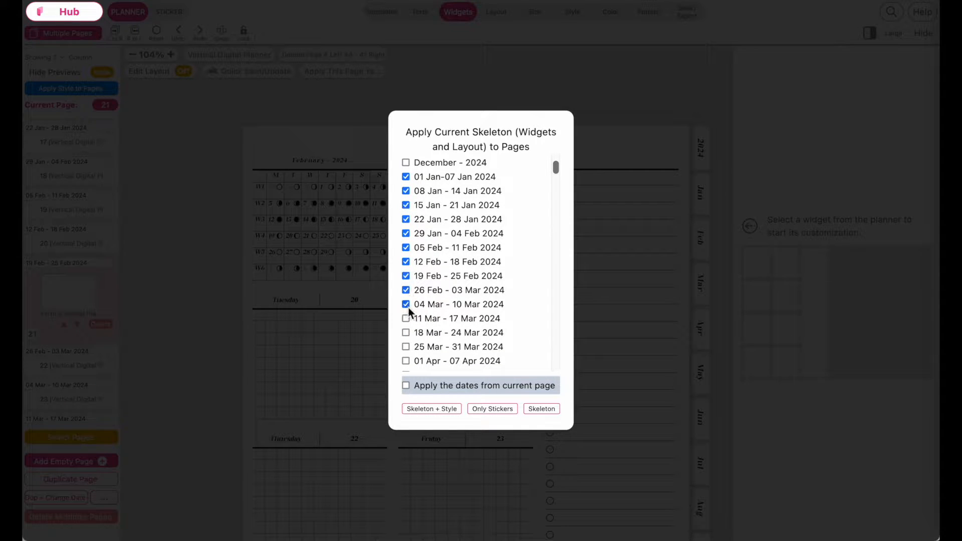
click(407, 306)
click(431, 409)
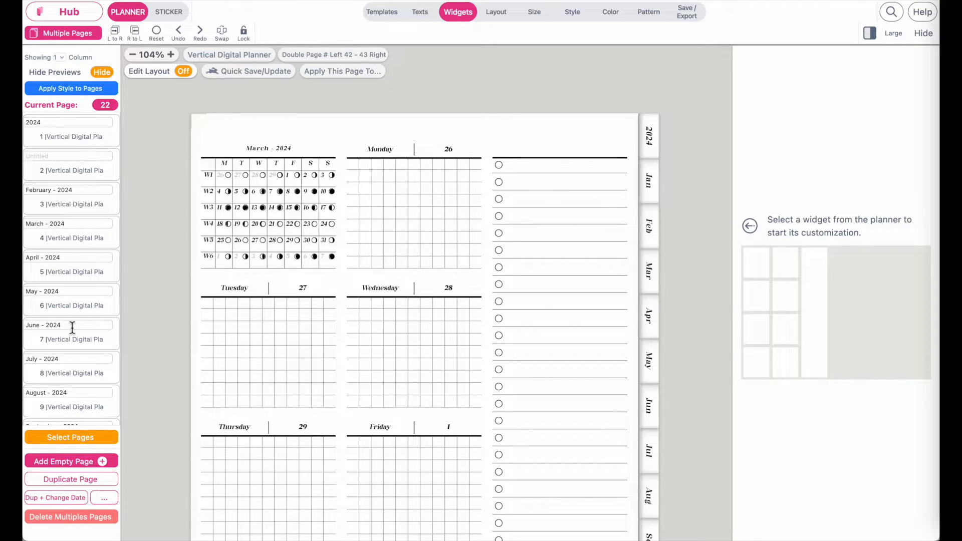
- Check the small calendars' moon phases on the 05 Feb - 11 Feb and 08 Jan - 14 Jan 2024 weekly pages
scroll(73, 328, down, 15)
scroll(79, 209, up, 3)
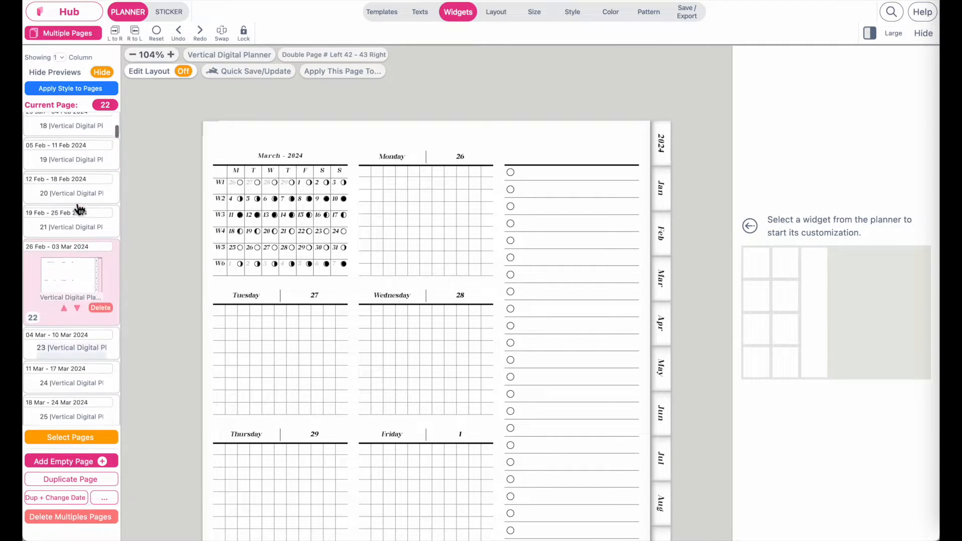
scroll(78, 209, up, 3)
click(74, 208)
scroll(73, 208, up, 2)
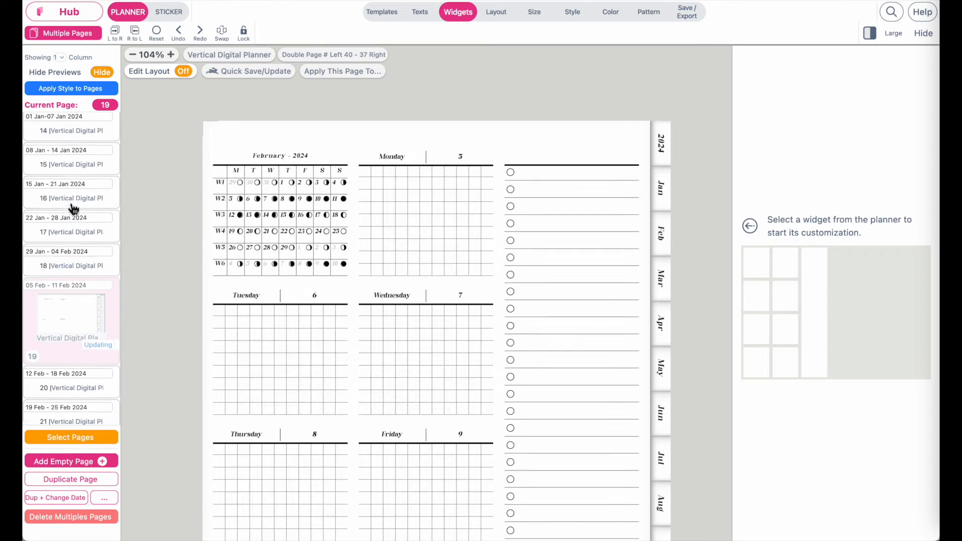
scroll(80, 235, up, 3)
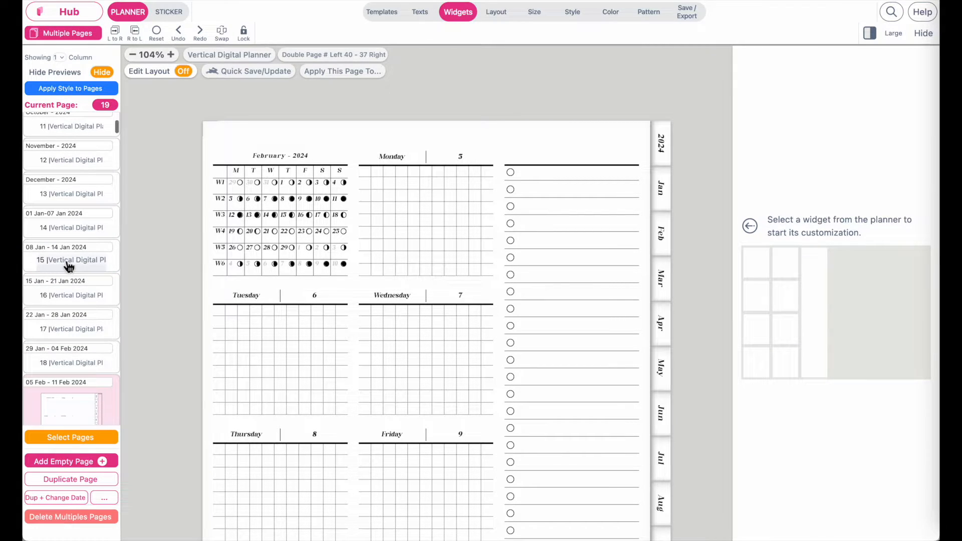
click(69, 266)
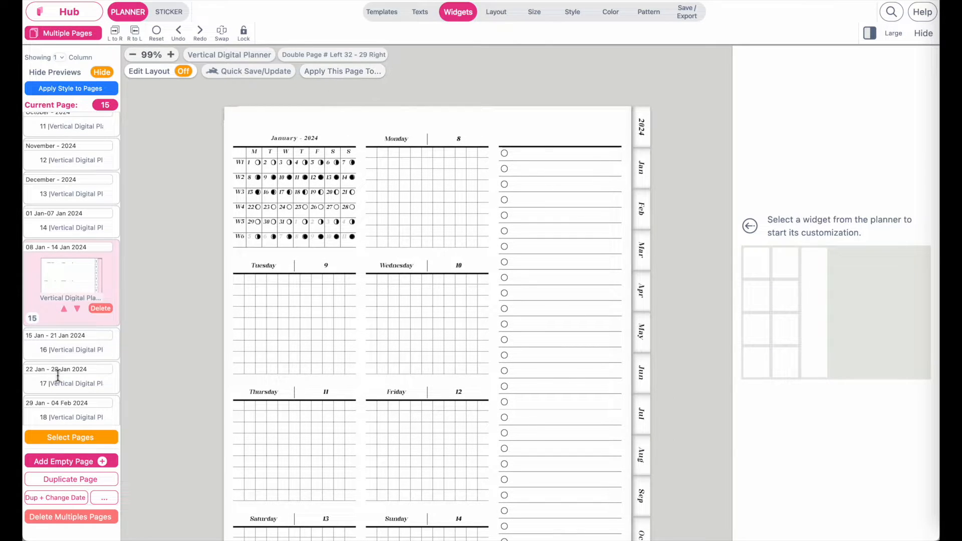
- Open the 29 Aug 2024 daily page and review the moon phase position options of its small August calendar, keeping None
scroll(75, 326, down, 10)
drag(116, 149, 118, 333)
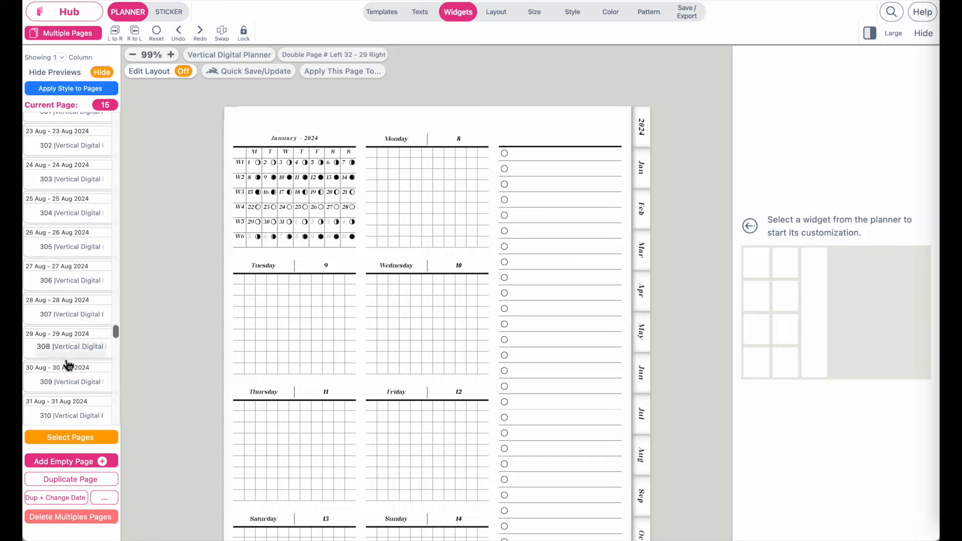
click(68, 352)
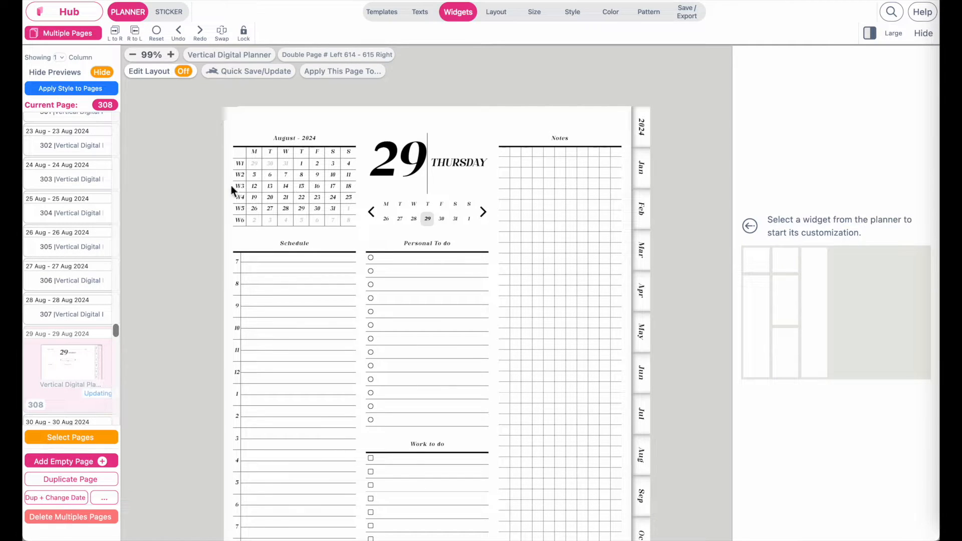
click(272, 193)
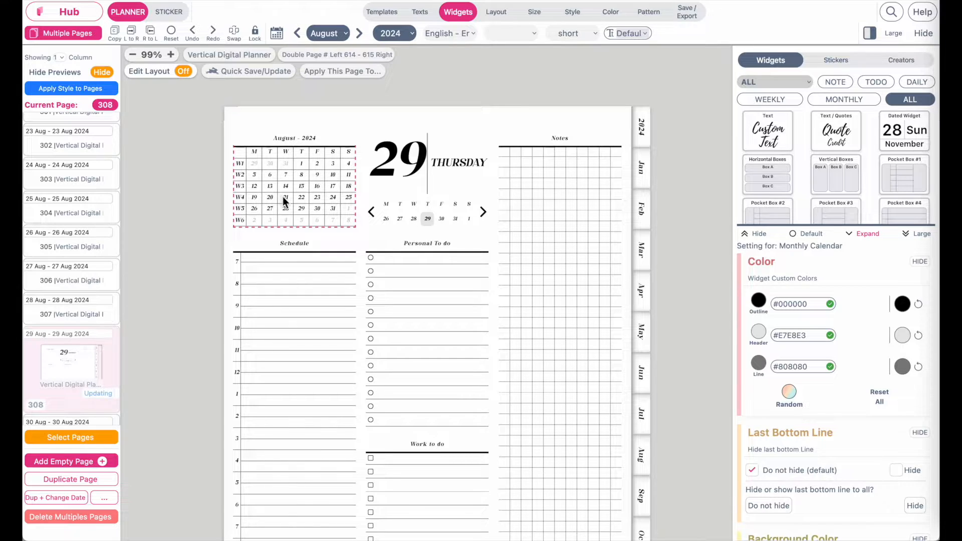
scroll(848, 398, down, 8)
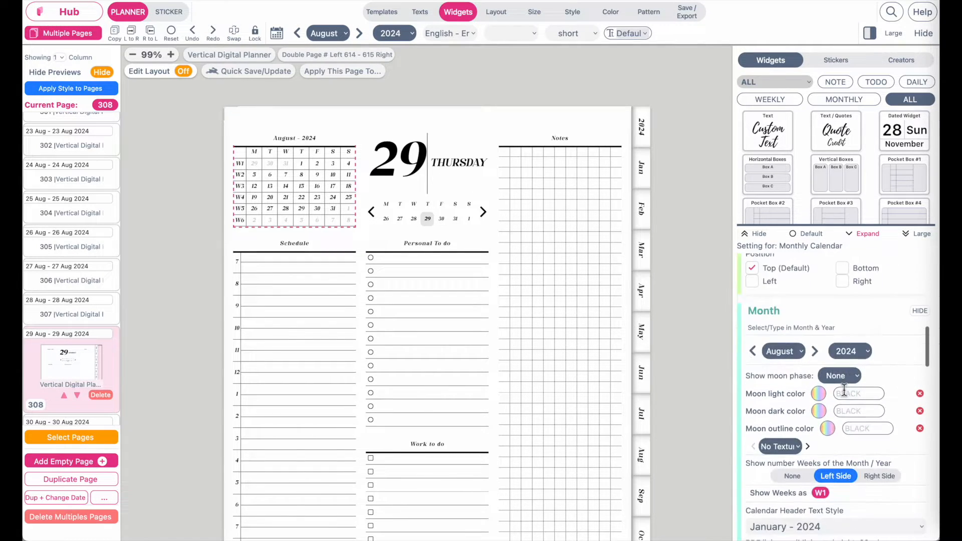
click(840, 348)
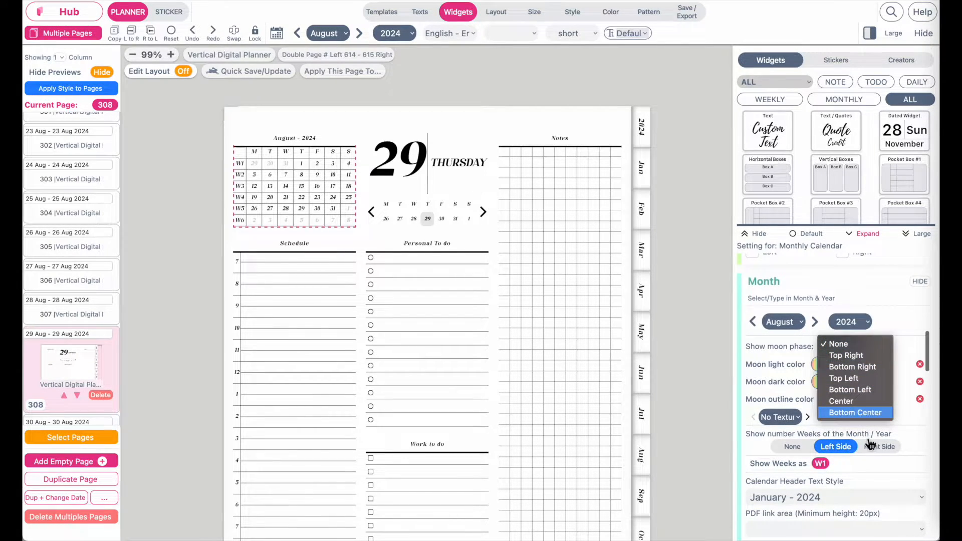
click(838, 344)
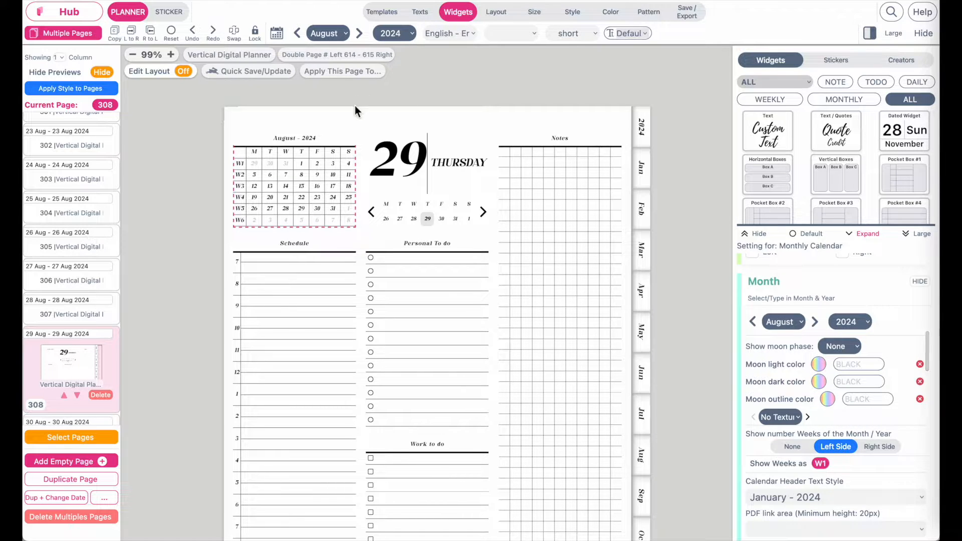
- Apply the 29 Aug 2024 daily page's skeleton and style to only the 05 Jul and 06 Jul 2024 daily pages
click(340, 71)
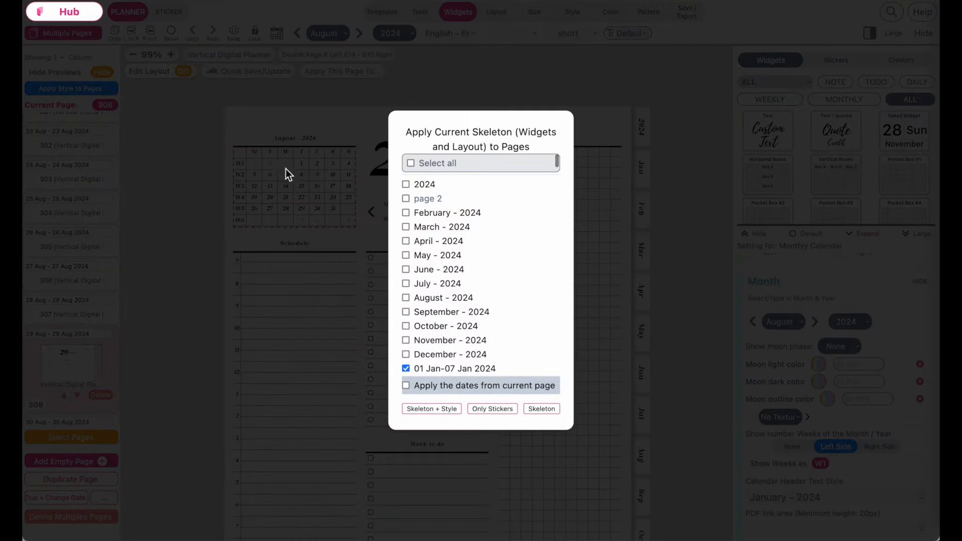
click(413, 166)
click(414, 167)
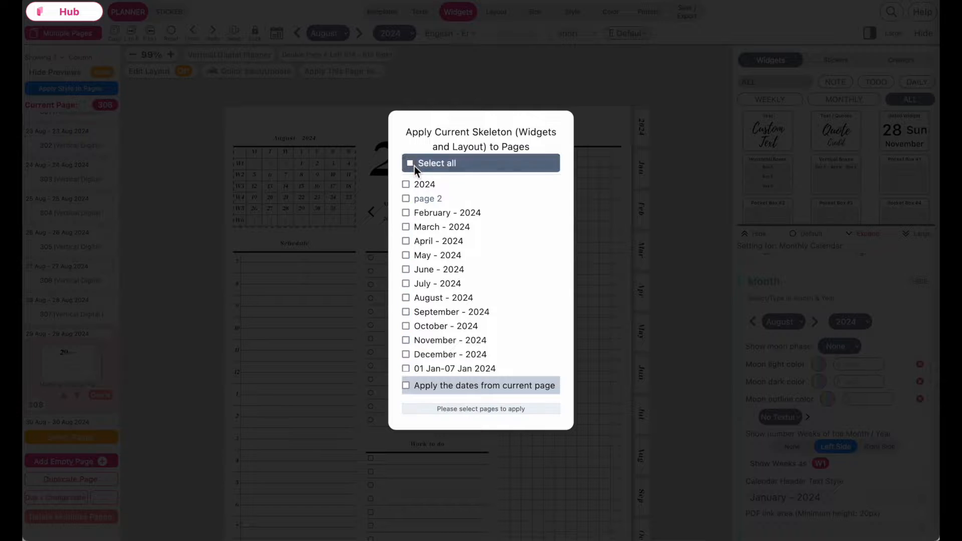
scroll(429, 311, down, 20)
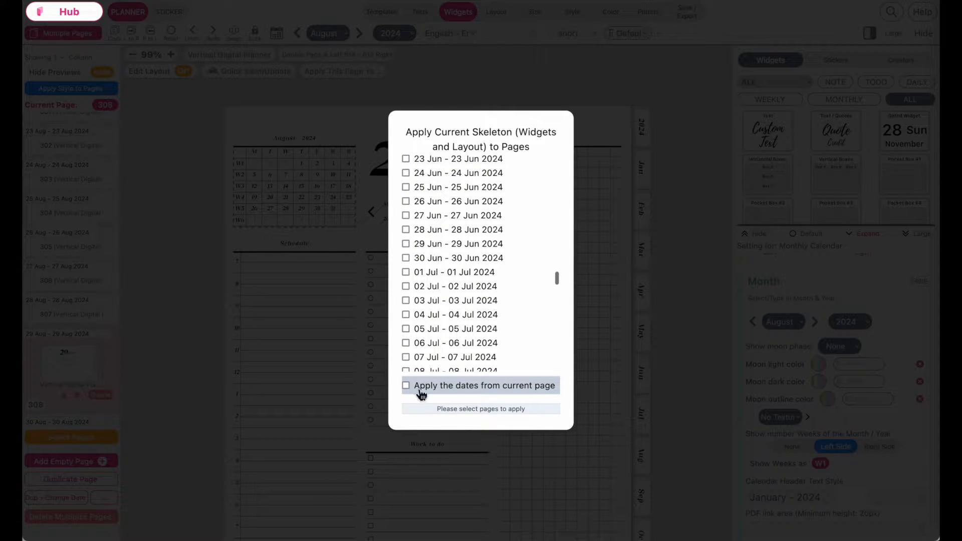
click(405, 343)
click(405, 329)
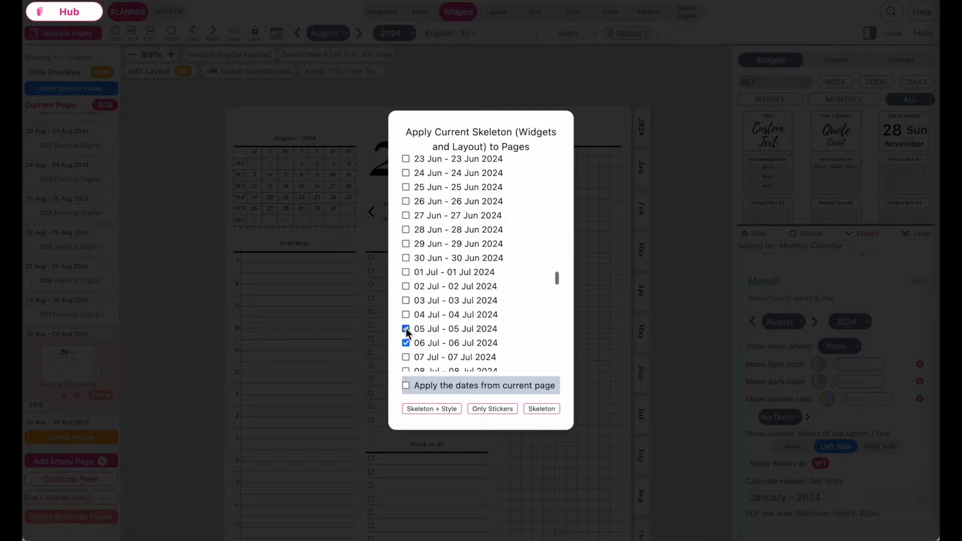
click(451, 411)
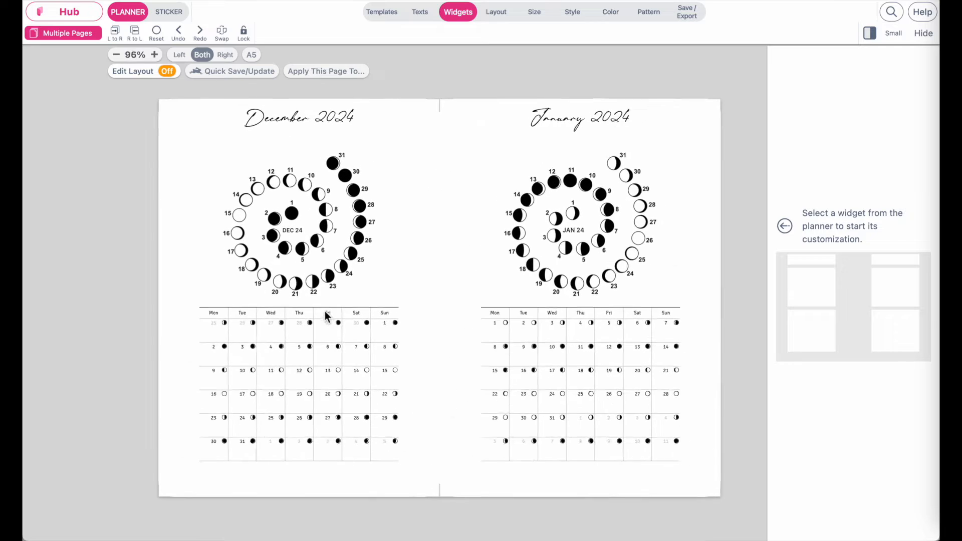
- Switch the December and January 2024 spread to sticker editing and open the Moon Calendar 2024 North sticker set
click(206, 264)
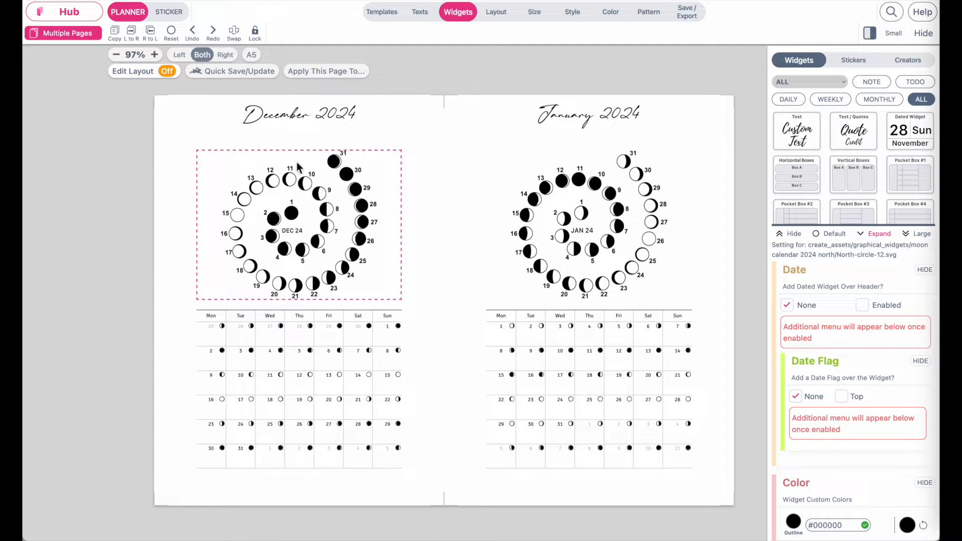
click(170, 12)
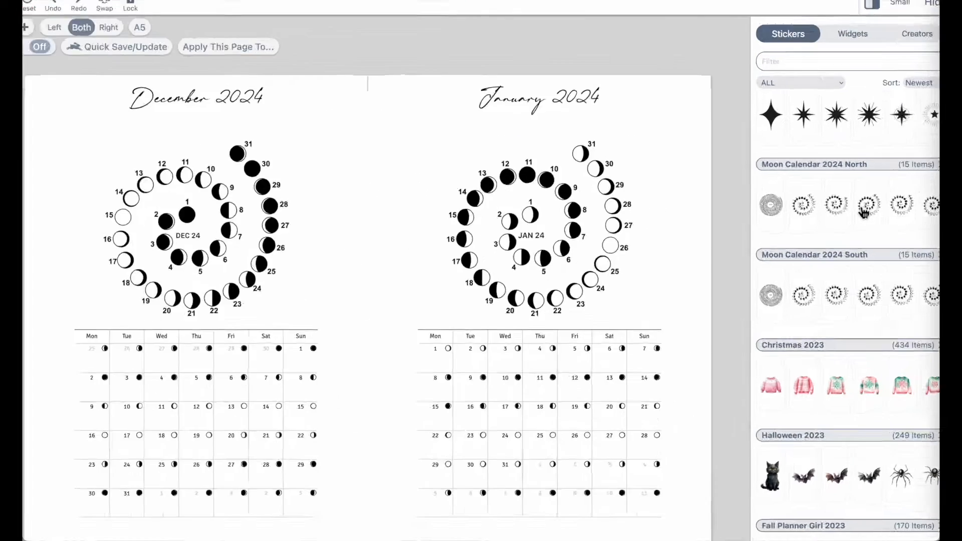
click(868, 168)
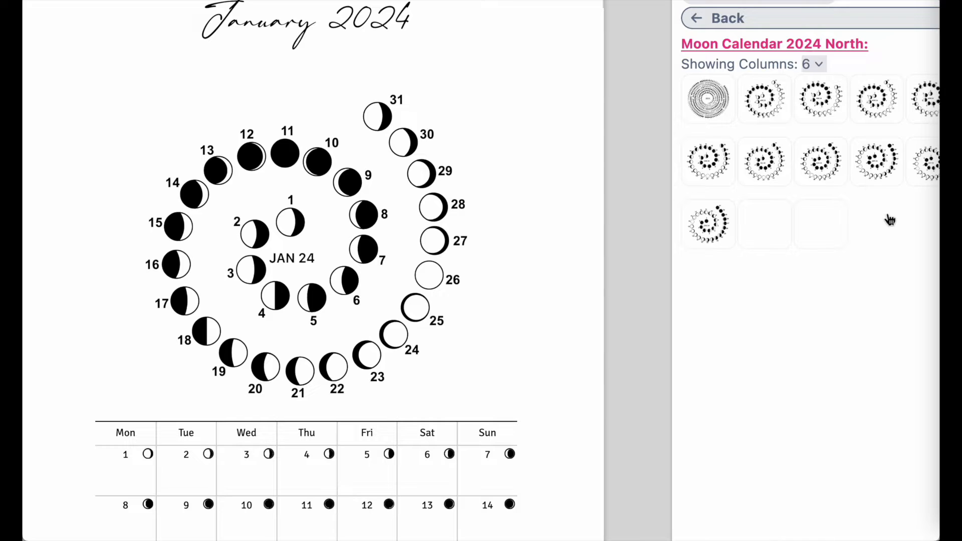
scroll(834, 225, right, 2)
scroll(741, 126, right, 2)
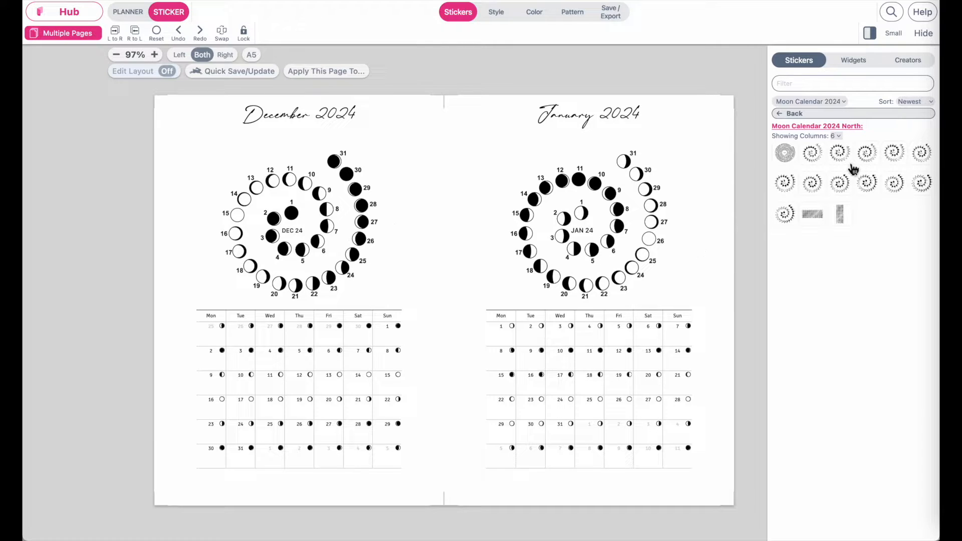
- Add the FEB 24 spiral moon sticker to the December 2024 page and move it over the existing moon spiral
click(844, 196)
drag(188, 155, 405, 143)
drag(362, 189, 311, 242)
drag(380, 168, 308, 234)
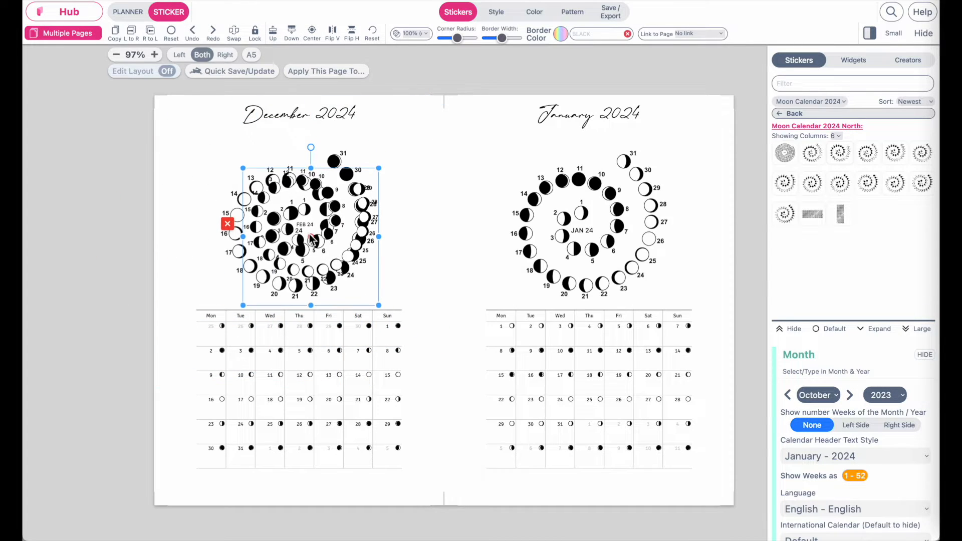
- Delete the FEB 24 spiral sticker from the December 2024 page and return to planner editing to view the DEC 24 moon spiral widget
click(227, 225)
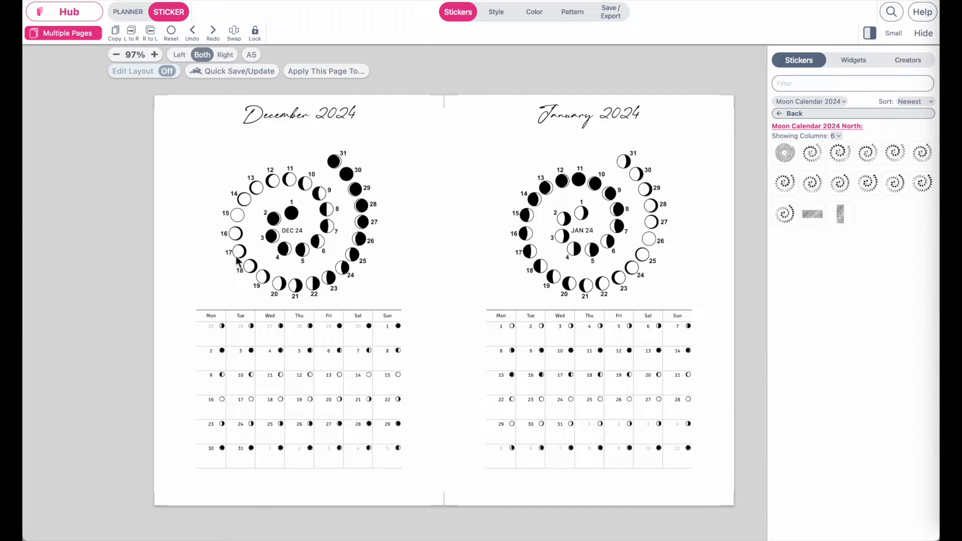
click(130, 14)
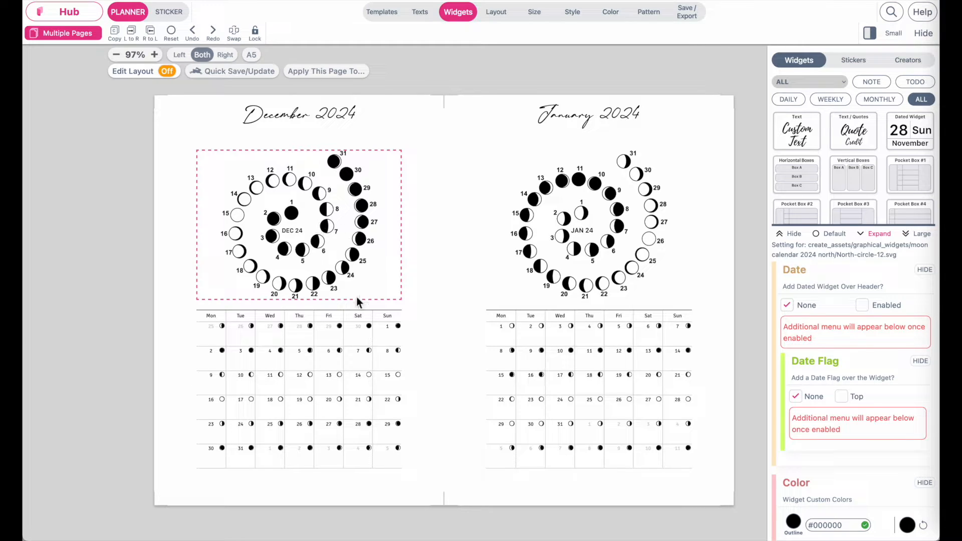
scroll(262, 294, up, 4)
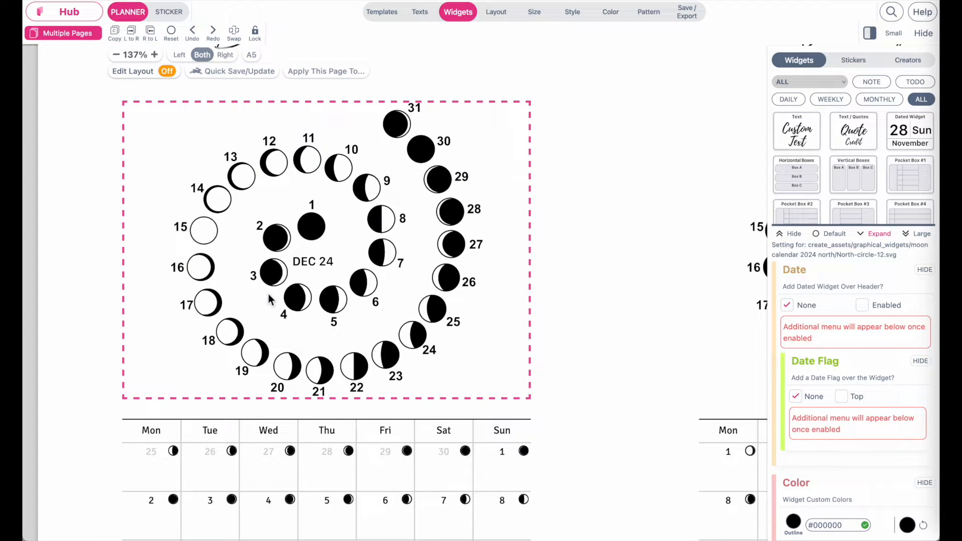
scroll(350, 338, down, 4)
click(303, 252)
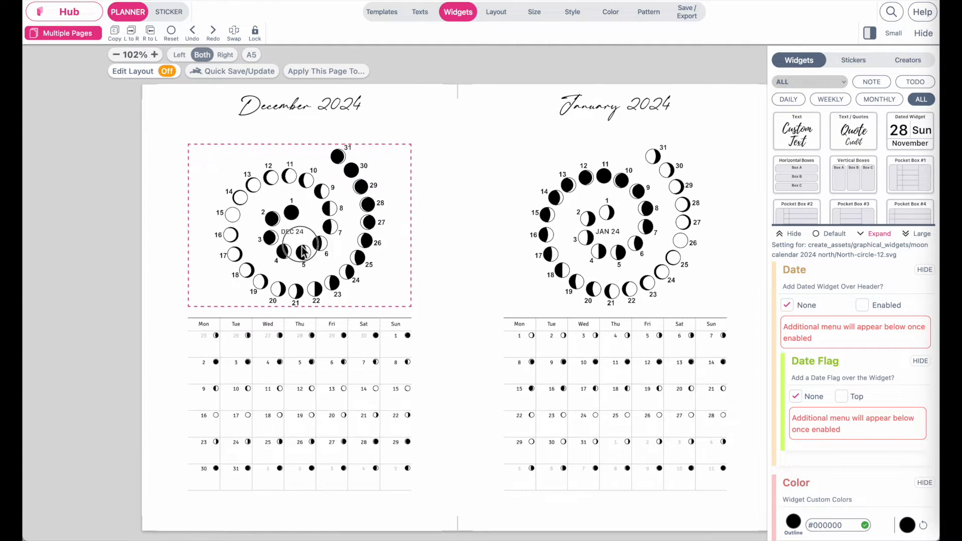
mouse_move(302, 246)
mouse_down()
mouse_move(302, 379)
mouse_move(303, 235)
mouse_up()
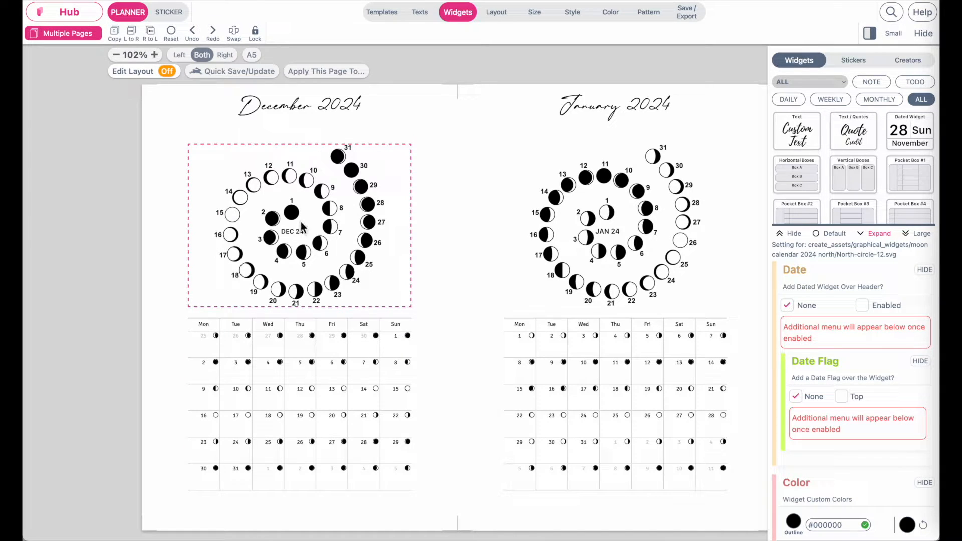
- Open the Moon Calendar 2024 North stickers for the December widget and swap its spiral for other months, ending with JAN 24
click(853, 60)
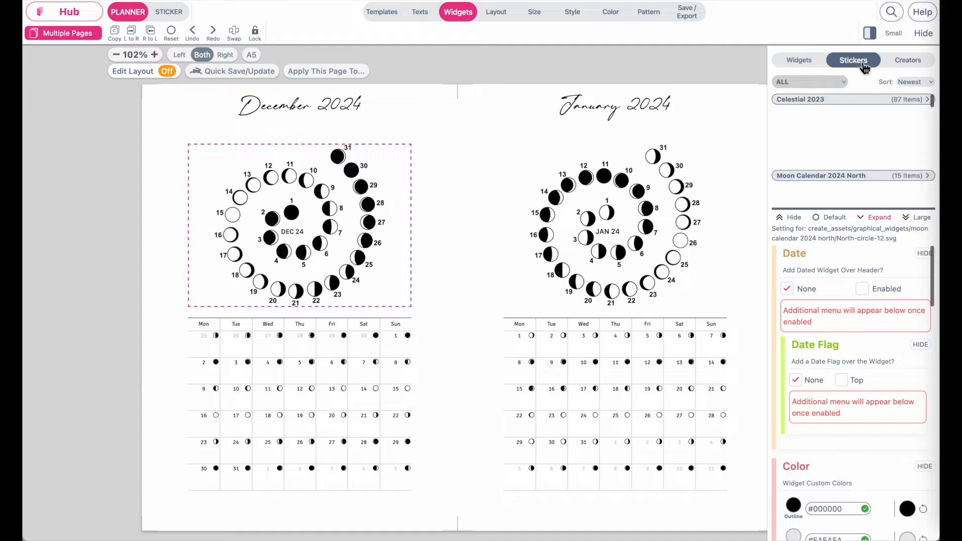
click(842, 184)
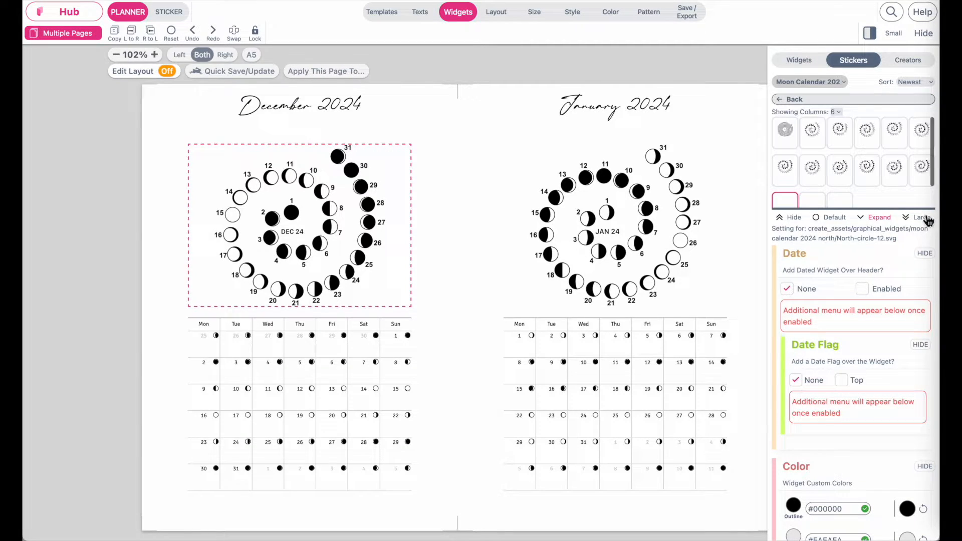
click(841, 175)
click(866, 173)
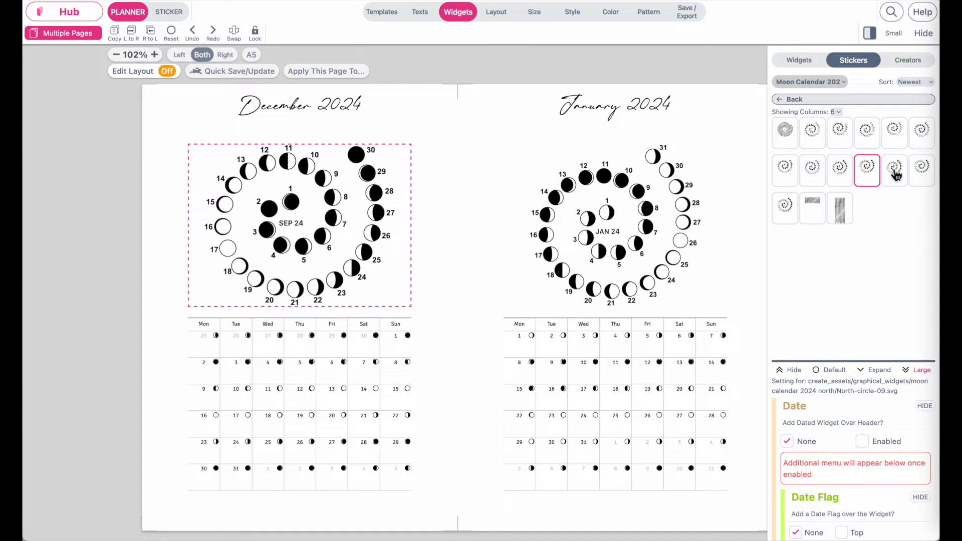
click(896, 175)
click(924, 168)
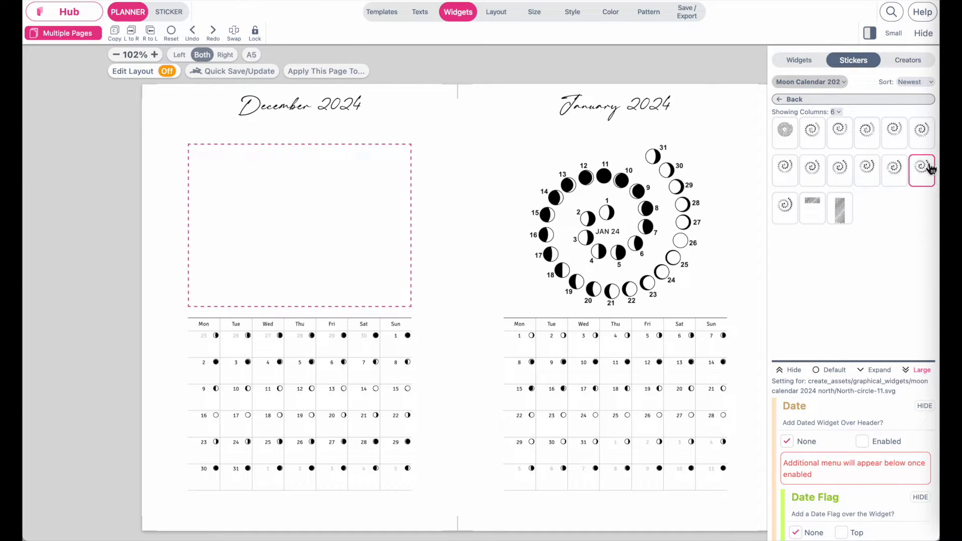
click(815, 136)
click(843, 128)
click(869, 134)
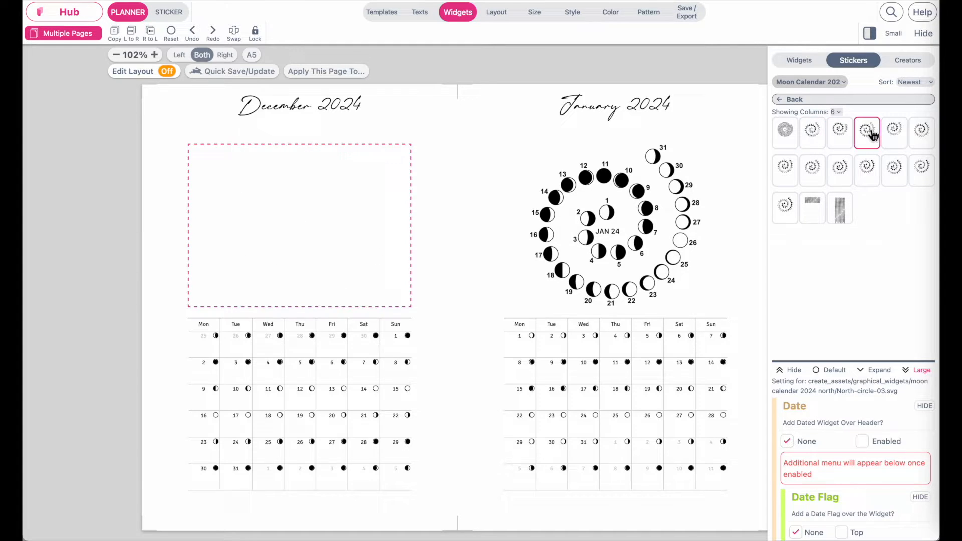
click(821, 131)
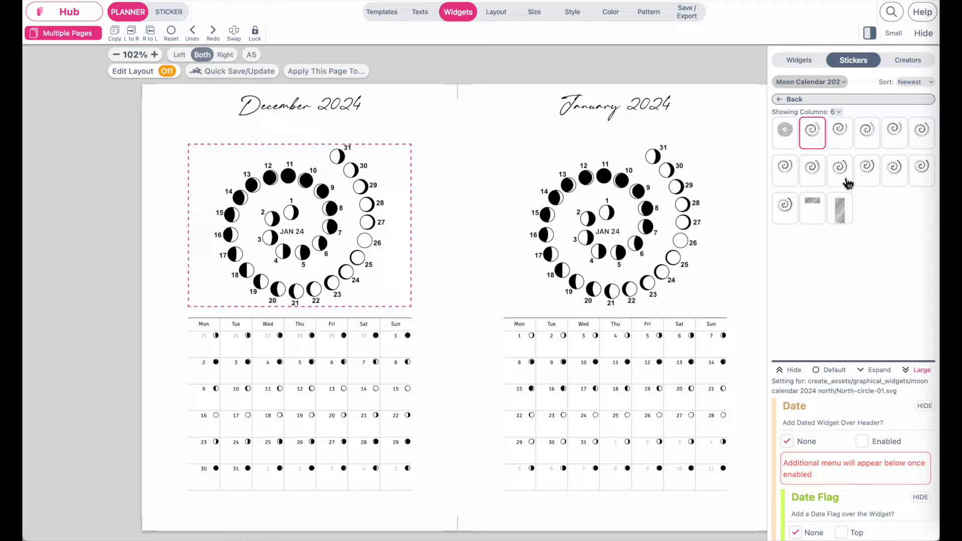
- Fill the December widget with the full-year 2024 moon circle, then replace it with the landscape 2024 moon calendar
click(788, 138)
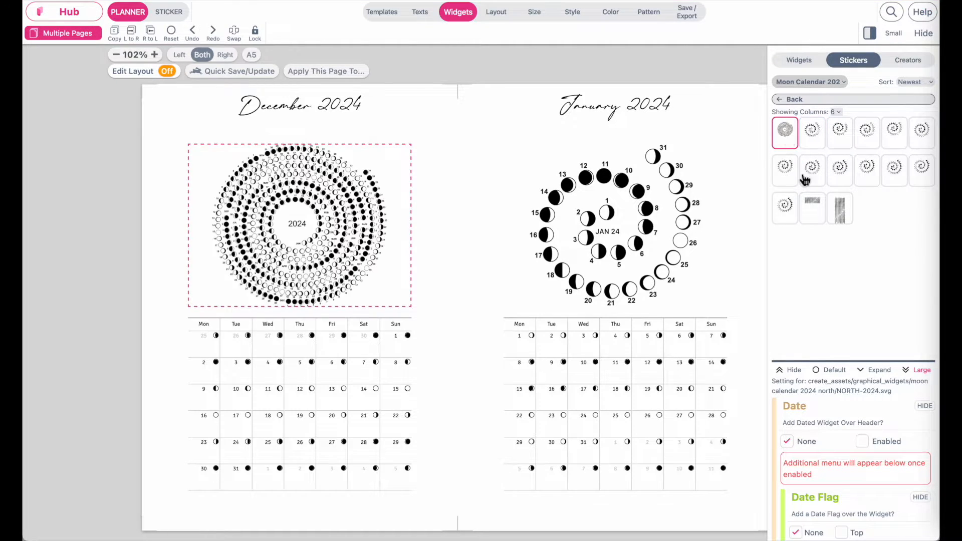
scroll(234, 235, up, 10)
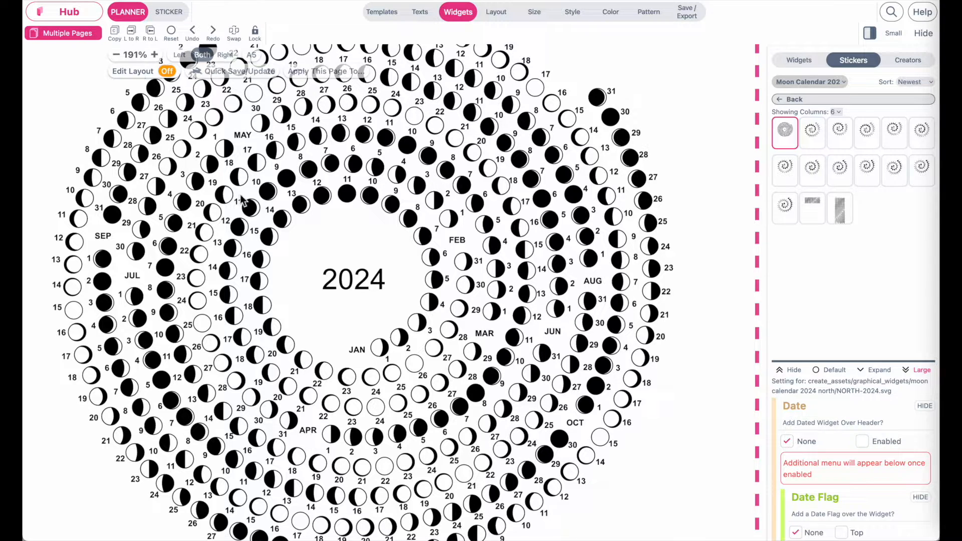
click(815, 221)
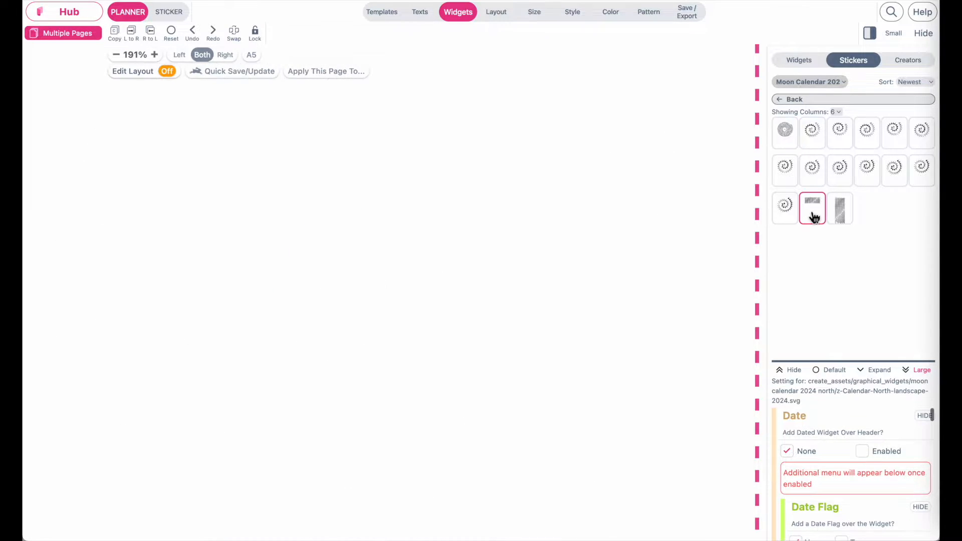
scroll(456, 332, down, 5)
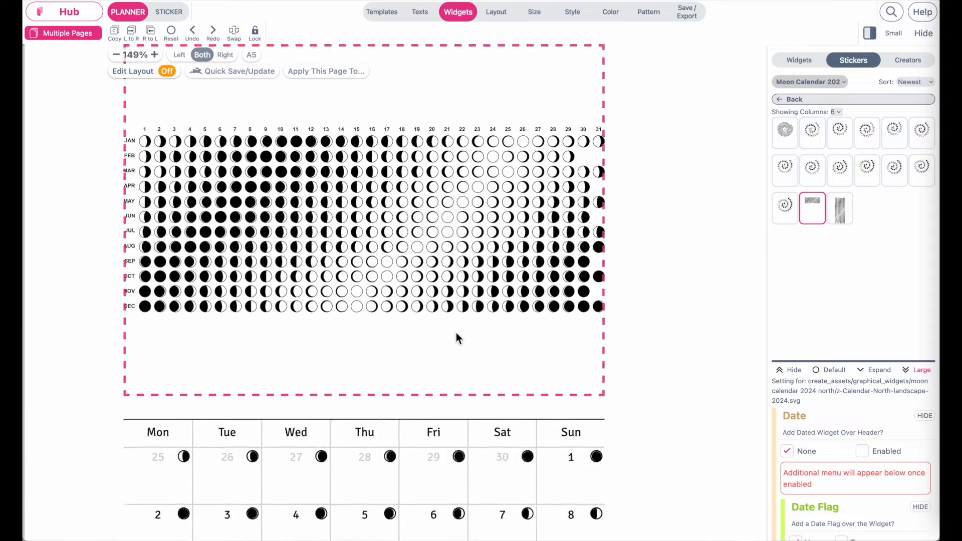
- Replace the December page's widget content with the vertical 2024 moon calendar sticker
click(839, 208)
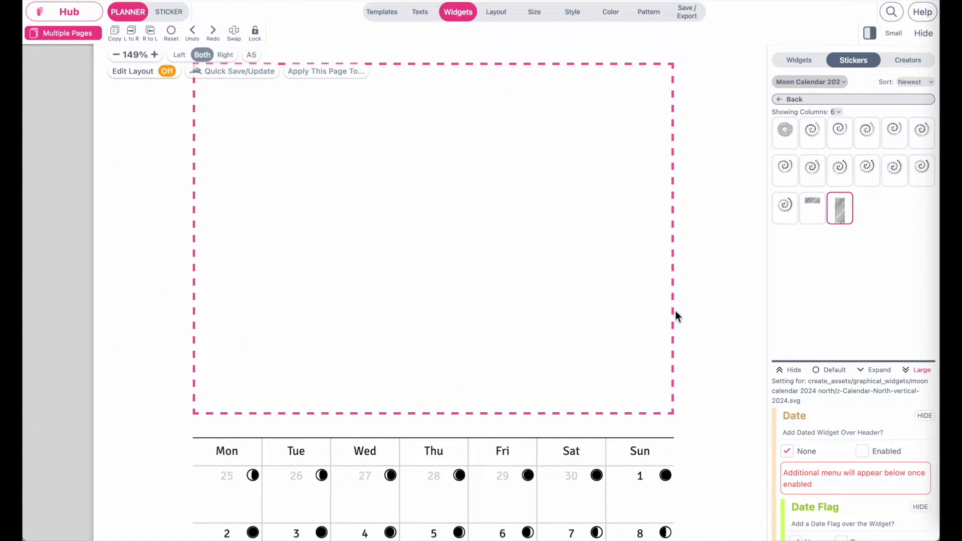
scroll(360, 196, up, 3)
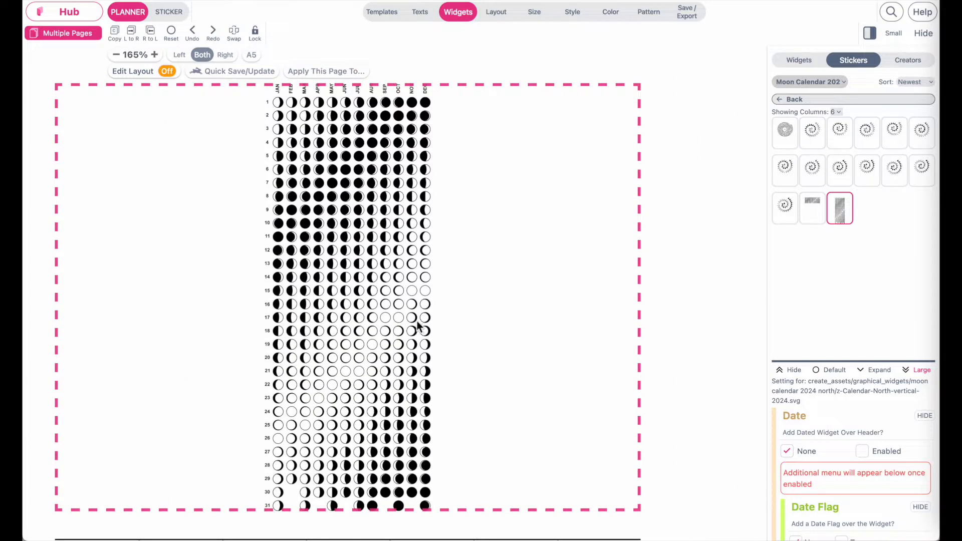
scroll(416, 317, down, 5)
scroll(417, 318, up, 2)
scroll(417, 318, right, 5)
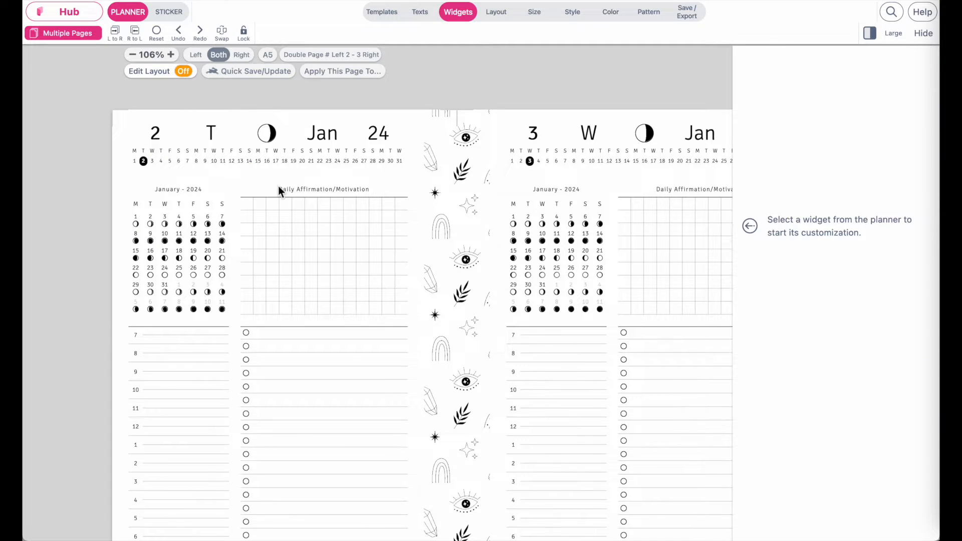
- Examine the 2 January 2024 daily page's dated header, opening its date menu and closing it without changes
scroll(278, 186, up, 4)
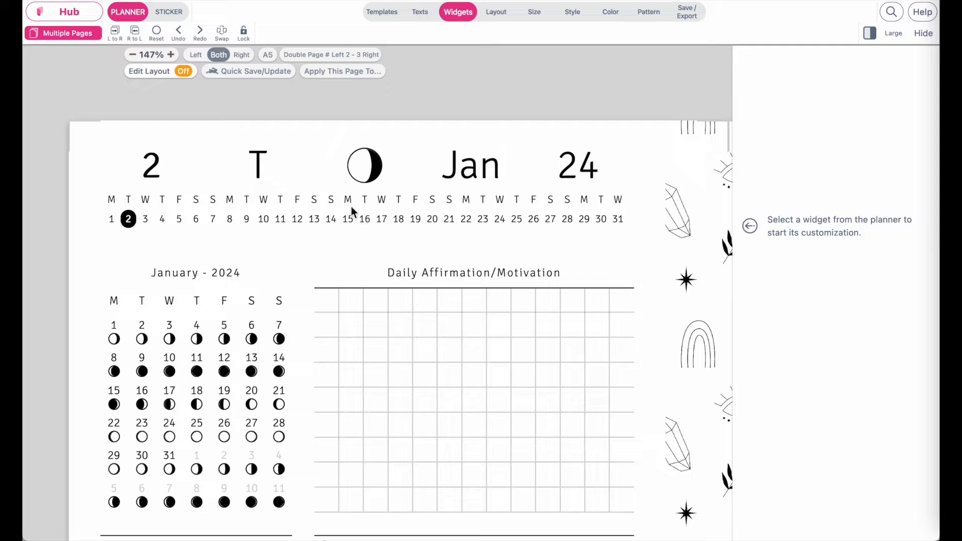
scroll(250, 216, down, 3)
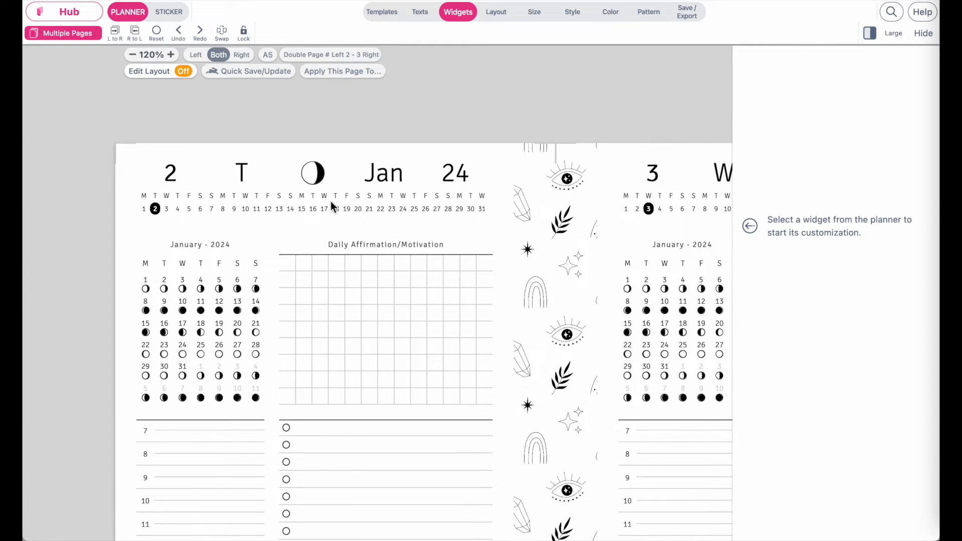
click(217, 188)
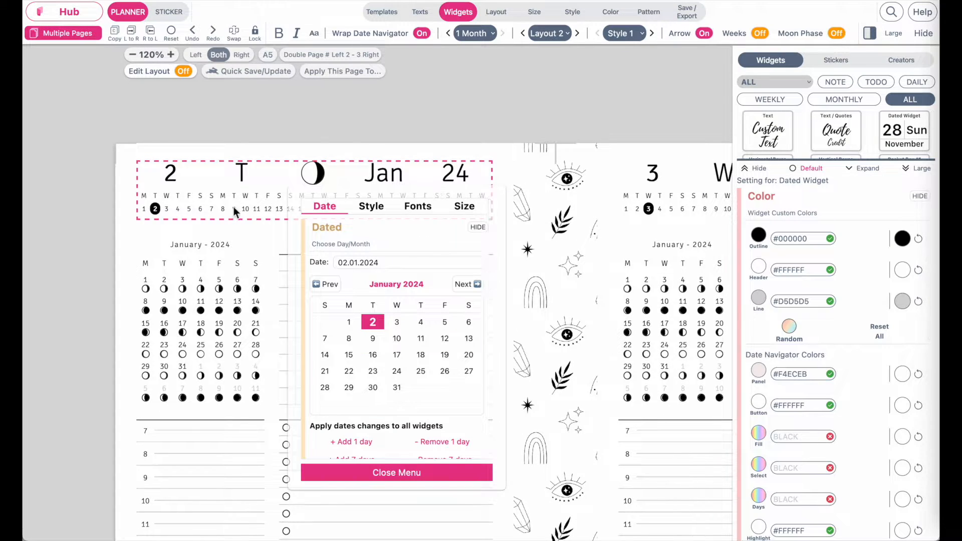
click(345, 473)
scroll(269, 379, down, 3)
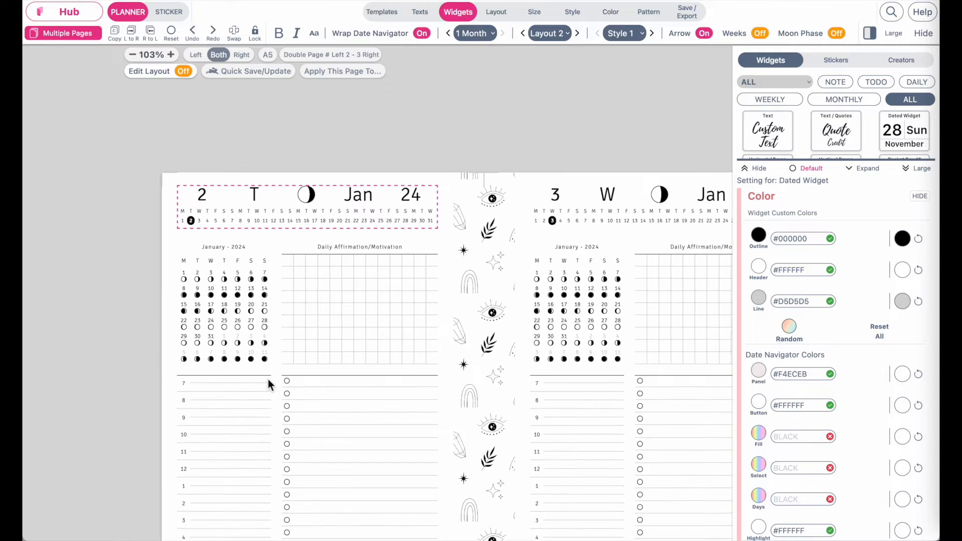
scroll(268, 379, up, 2)
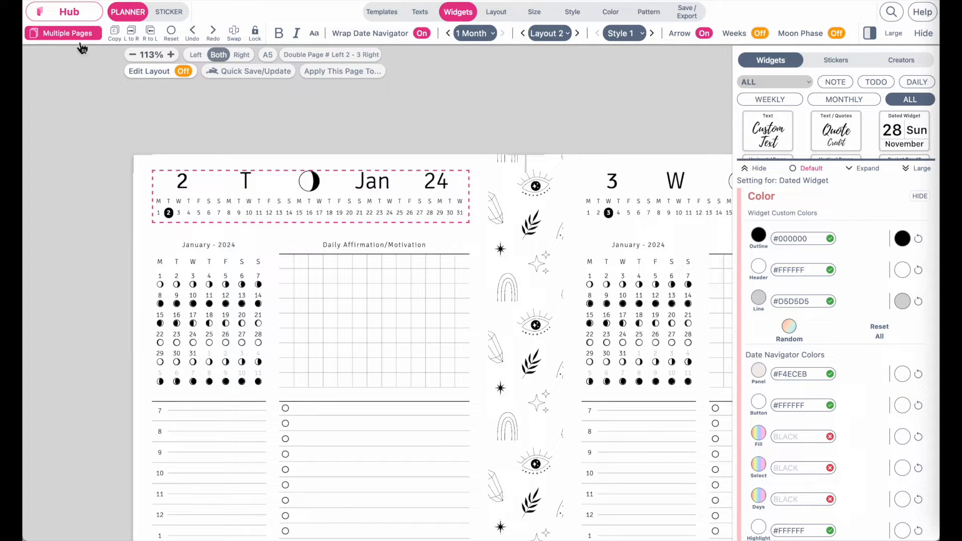
- Turn on layout editing and delete the 0.6fr row holding the dated header on the 2 January 2024 daily page
click(184, 71)
click(229, 213)
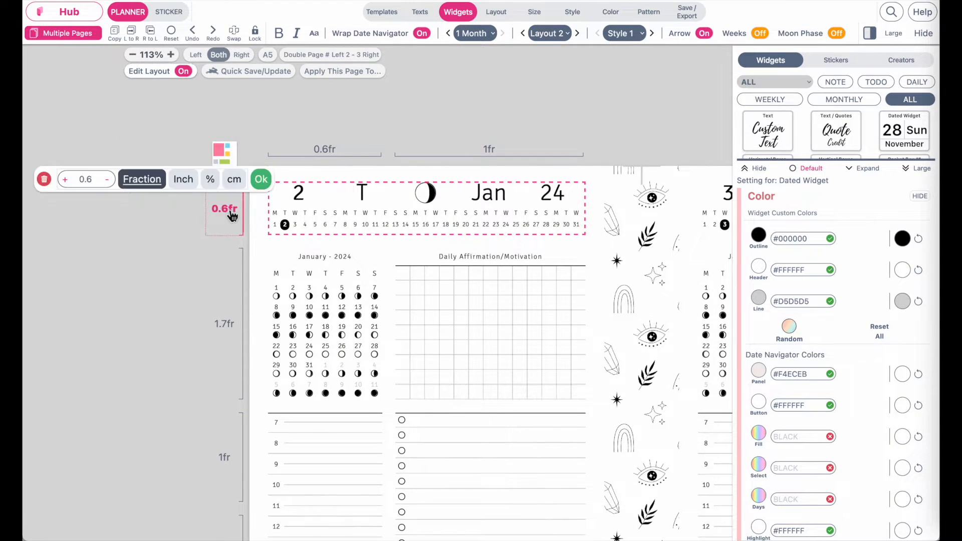
click(130, 184)
click(217, 200)
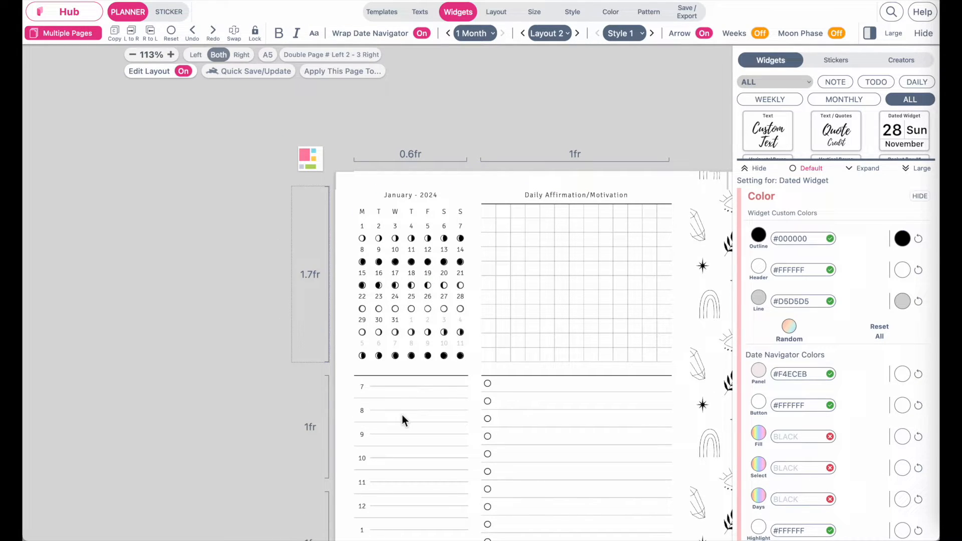
scroll(674, 358, down, 3)
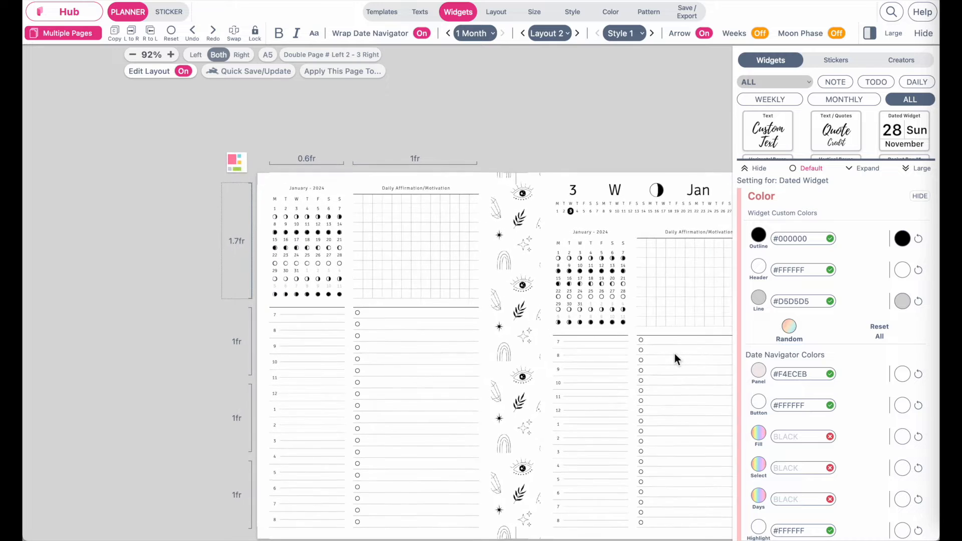
scroll(674, 359, down, 1)
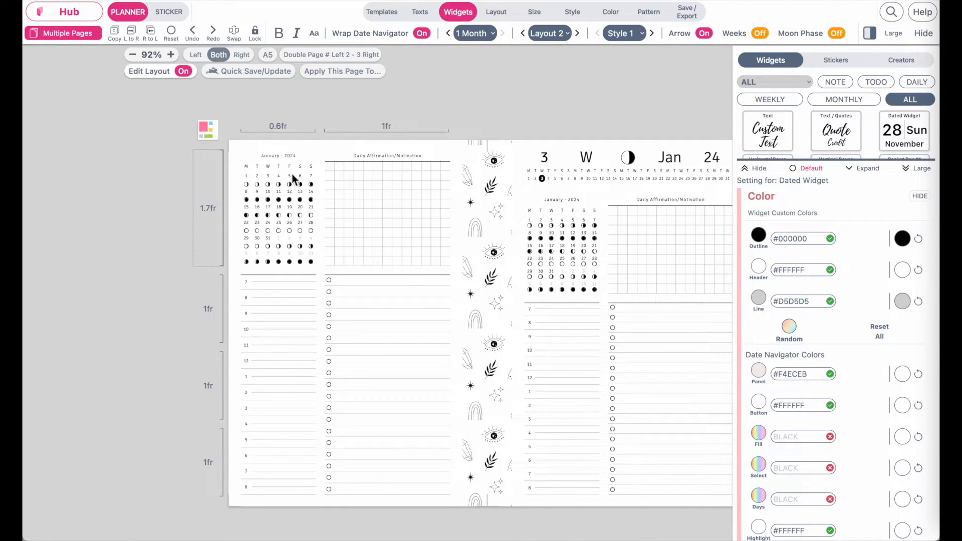
scroll(292, 173, up, 5)
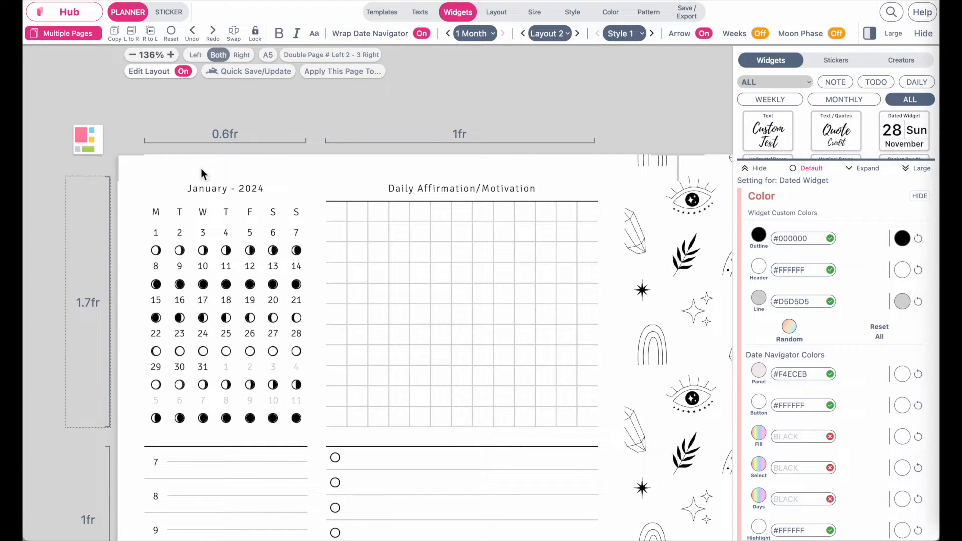
- Insert a new row above the January calendar and the Daily Affirmation/Motivation grid on the 2 January 2024 daily page
click(185, 71)
click(185, 72)
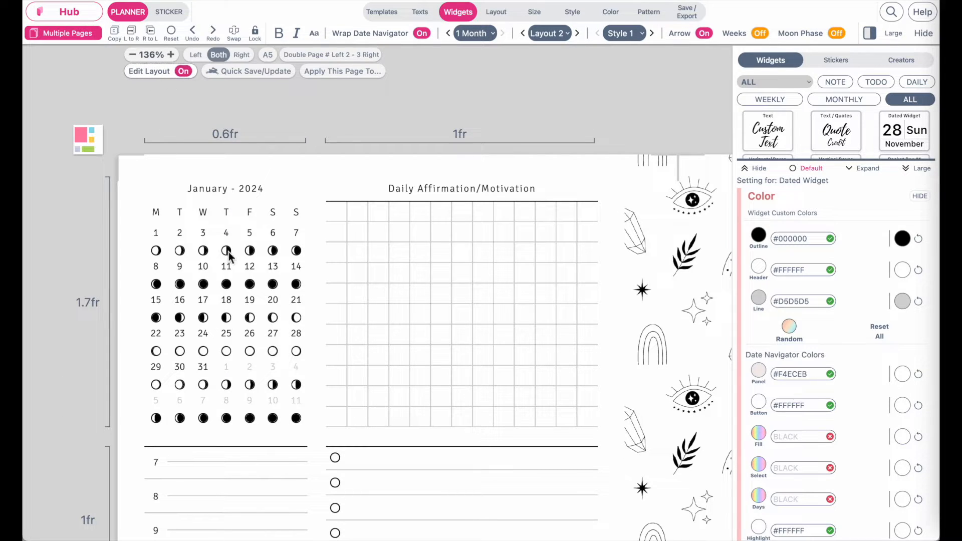
click(228, 251)
click(455, 275)
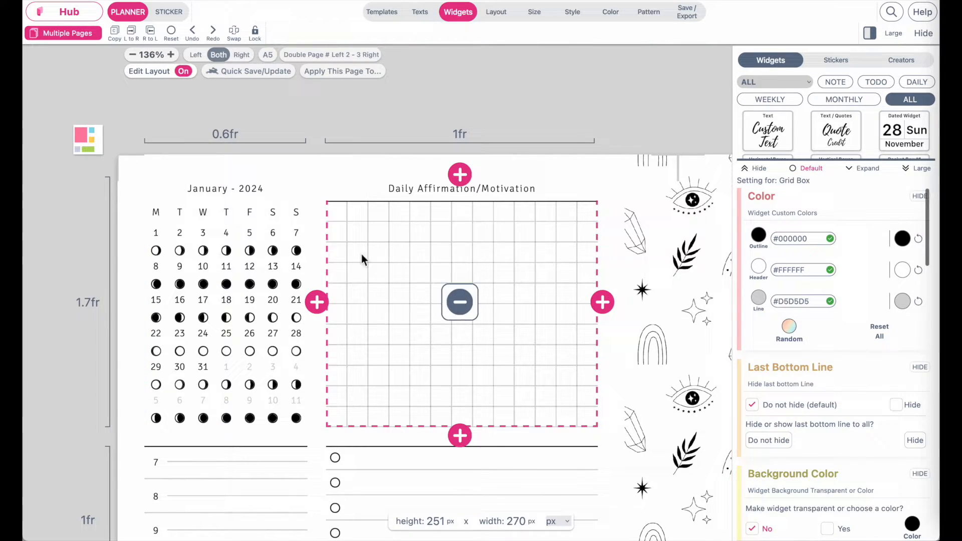
click(218, 251)
scroll(392, 323, down, 3)
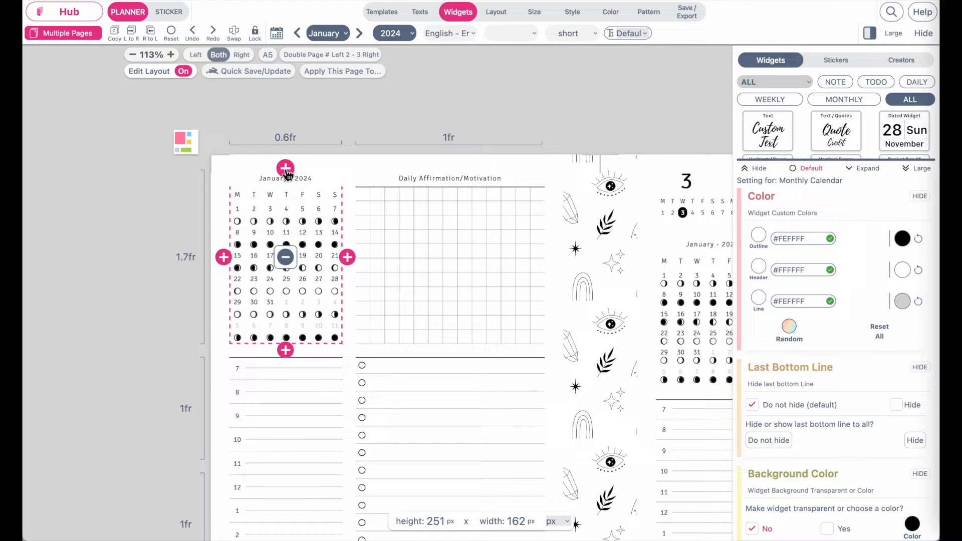
click(467, 233)
click(271, 236)
click(423, 232)
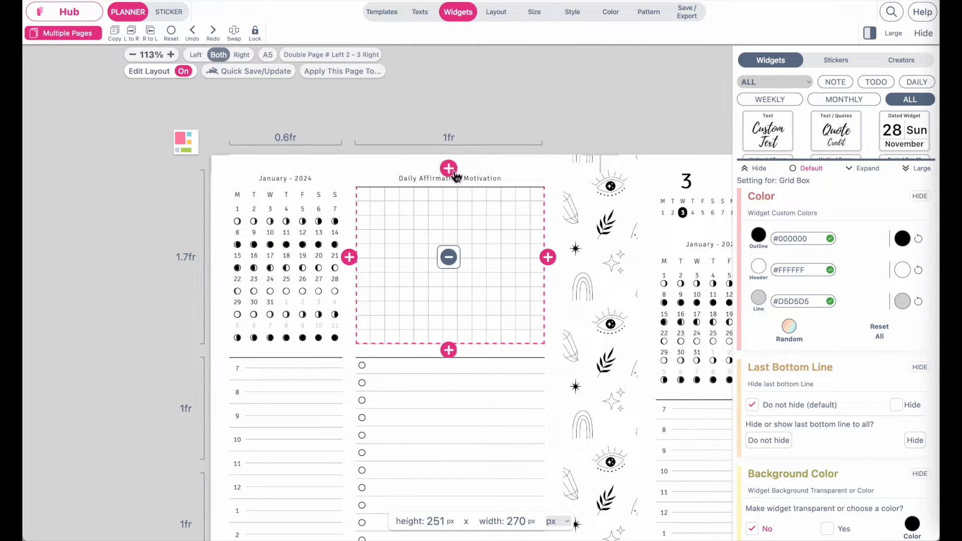
click(449, 168)
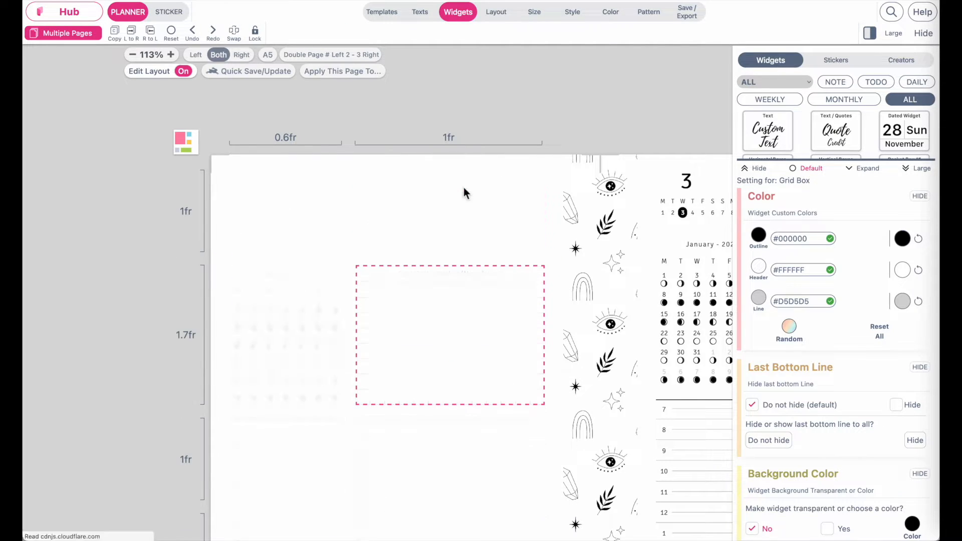
- Place a grid box in the new row's first cell and extend it across both columns
click(258, 221)
click(286, 211)
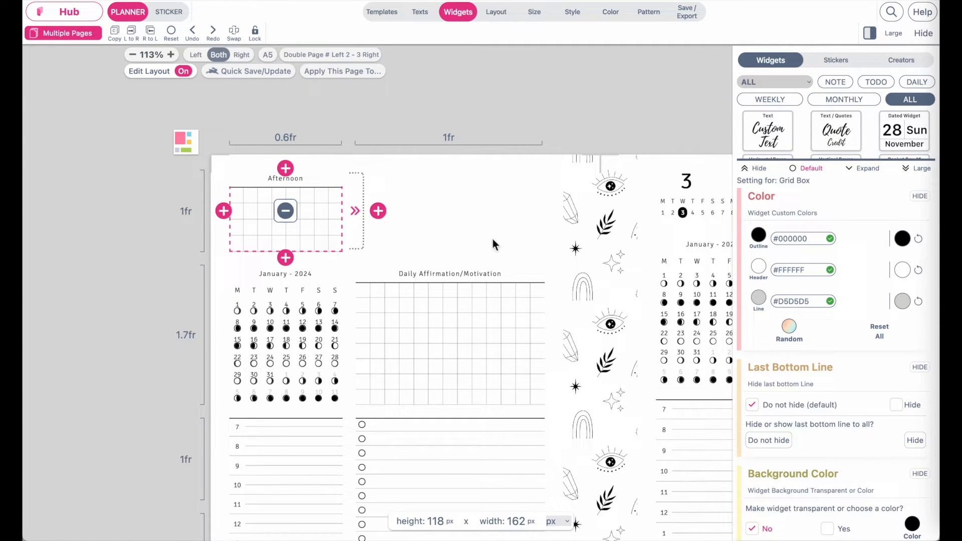
click(348, 212)
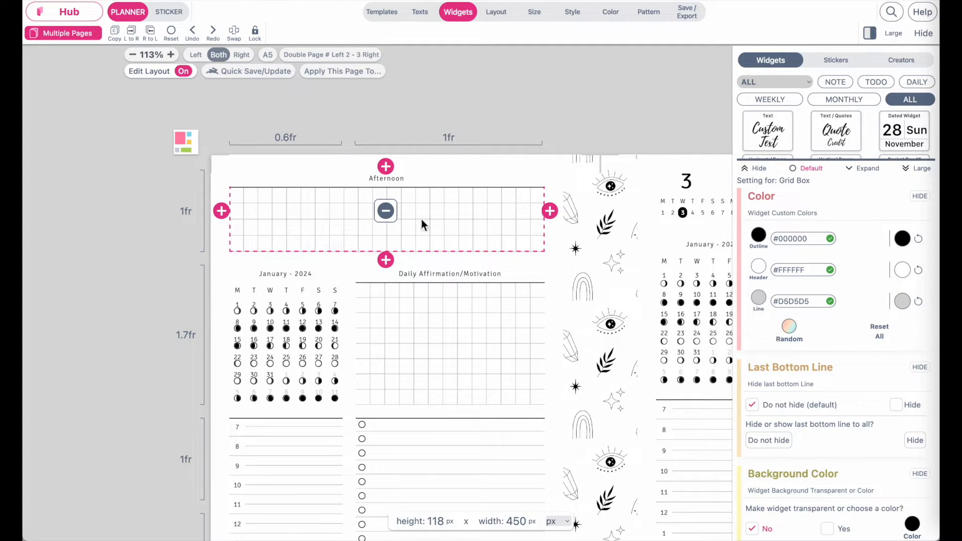
- Replace the grid box in the page's header row with a Dated widget and turn off layout editing
scroll(476, 235, right, 4)
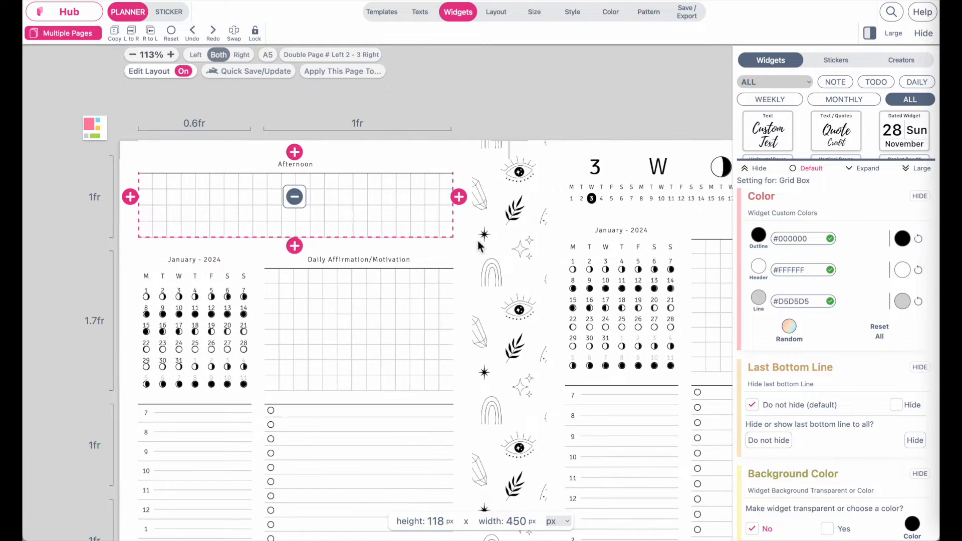
click(904, 131)
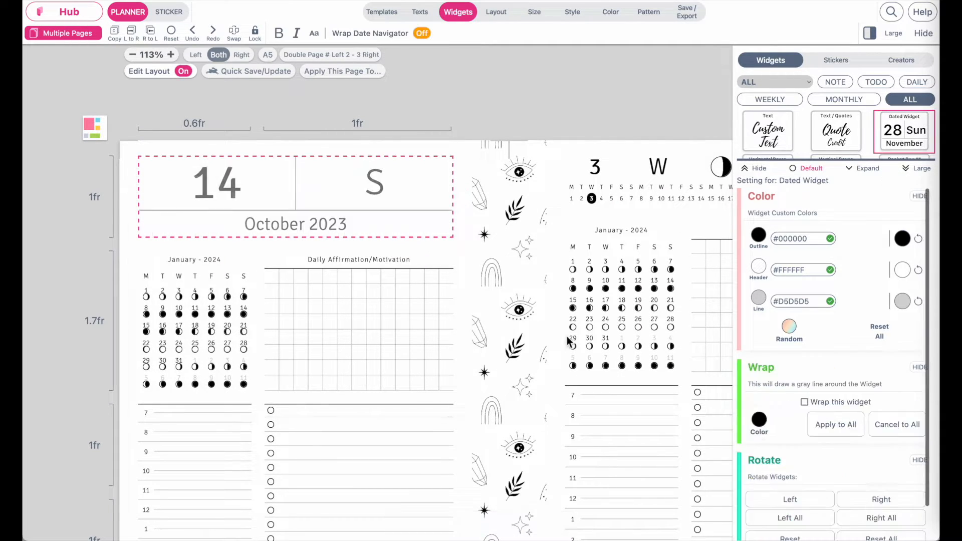
scroll(561, 340, left, 2)
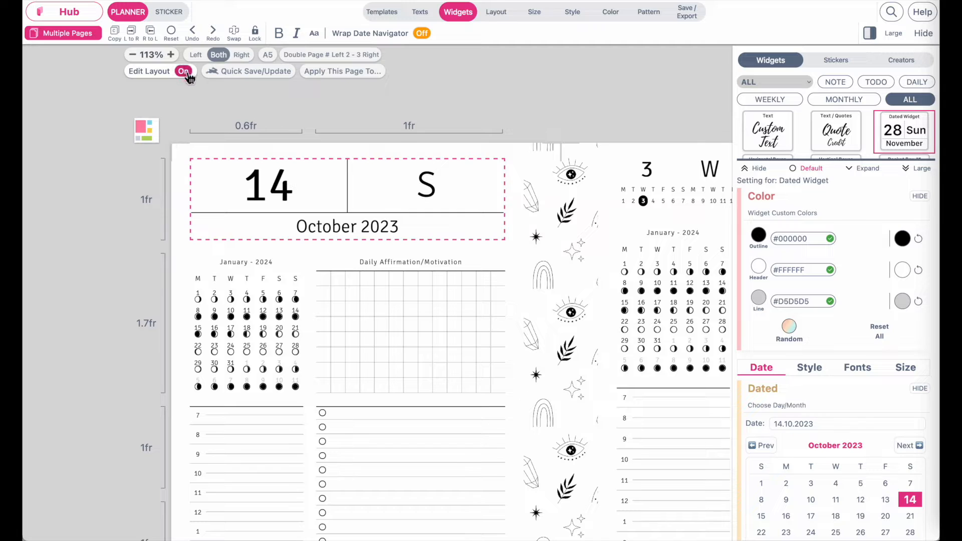
click(183, 71)
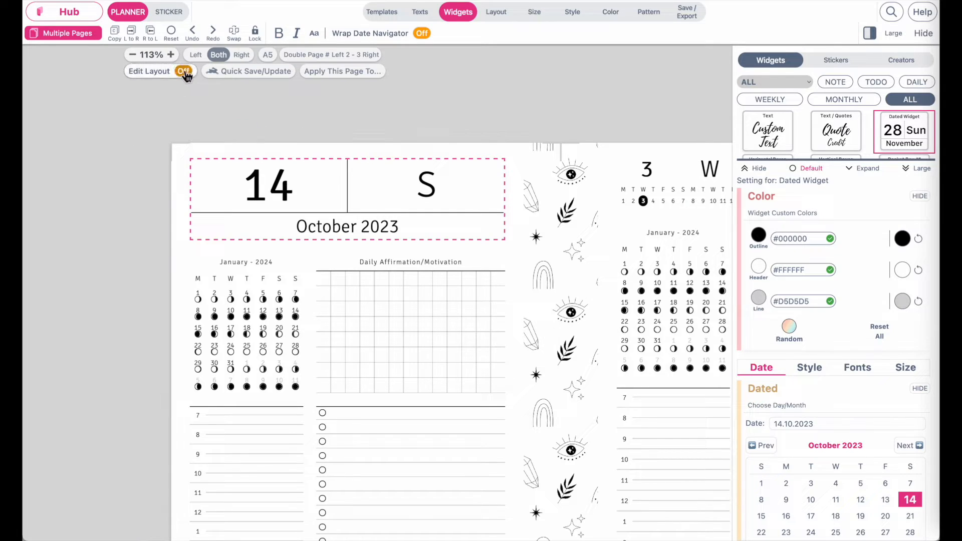
- Try dated layouts without a moon phase on the header, such as the four-part weekday, month, day and year layout
click(327, 208)
click(371, 207)
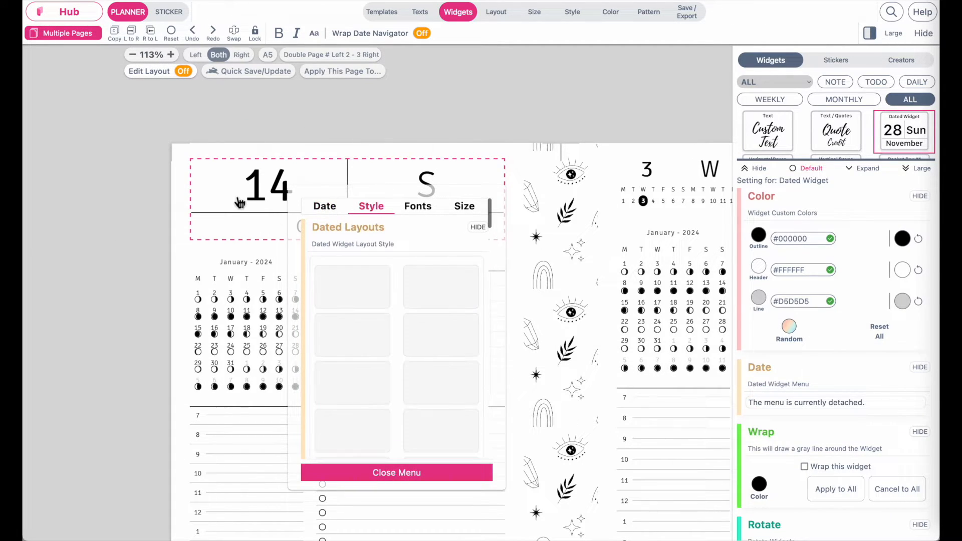
scroll(400, 322, down, 2)
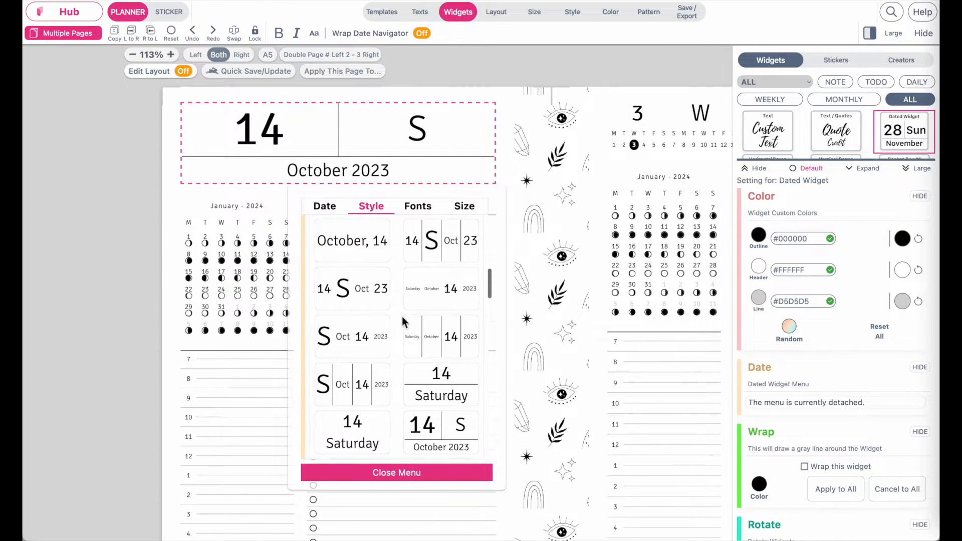
click(349, 336)
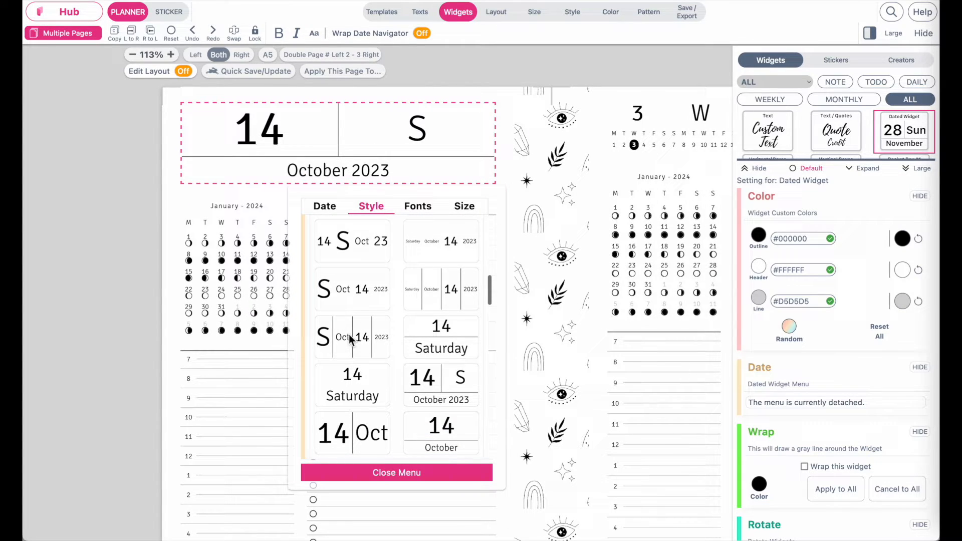
click(439, 343)
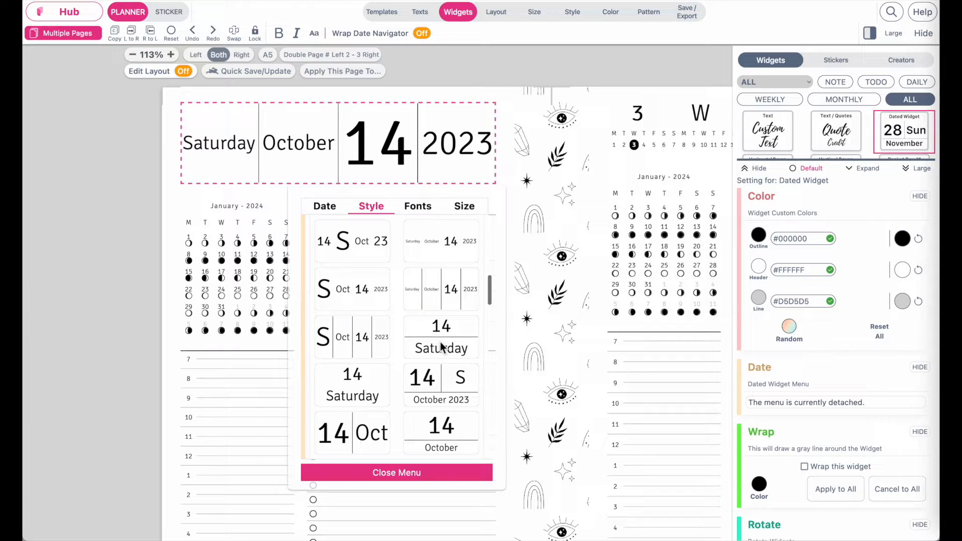
click(443, 386)
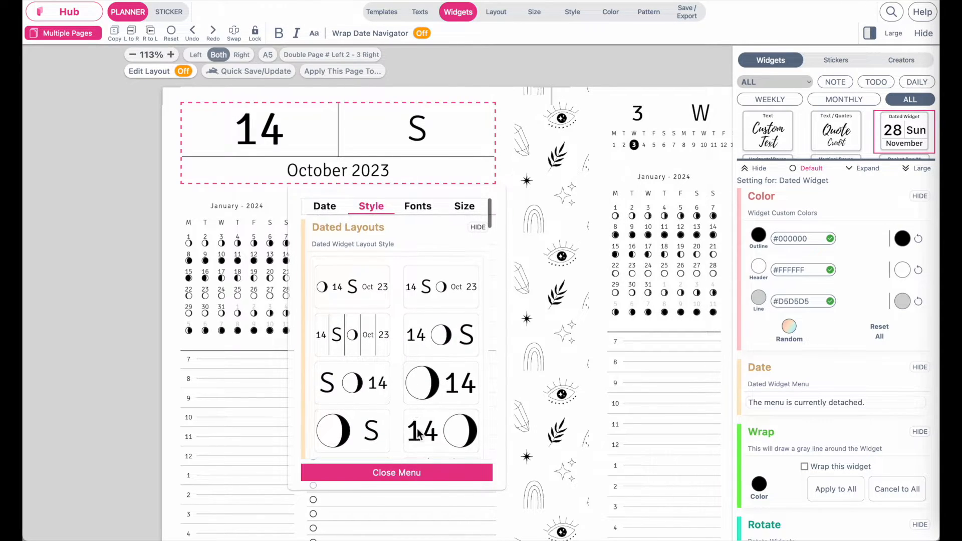
- Try moon-phase layouts on the dated header, including moon-day-weekday-month-year and day-moon-weekday
click(379, 289)
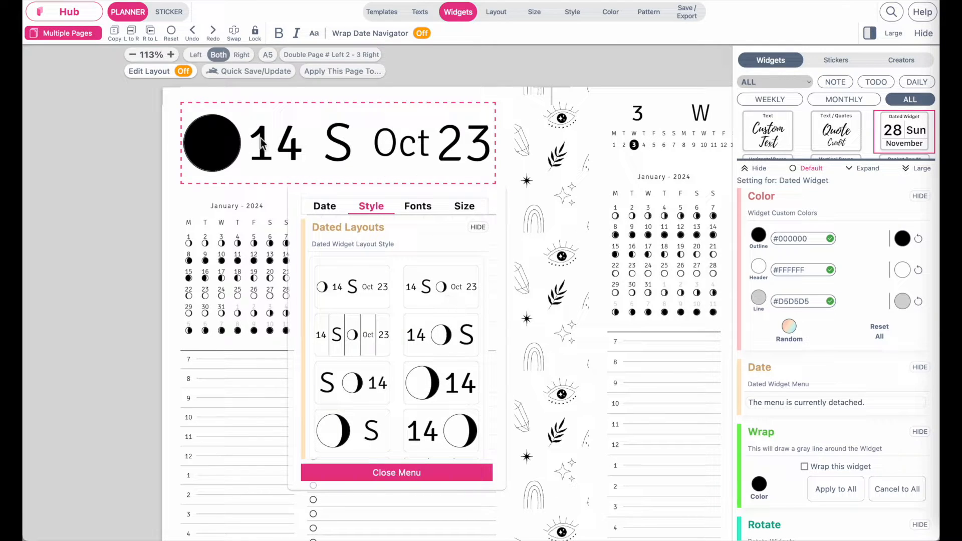
click(461, 300)
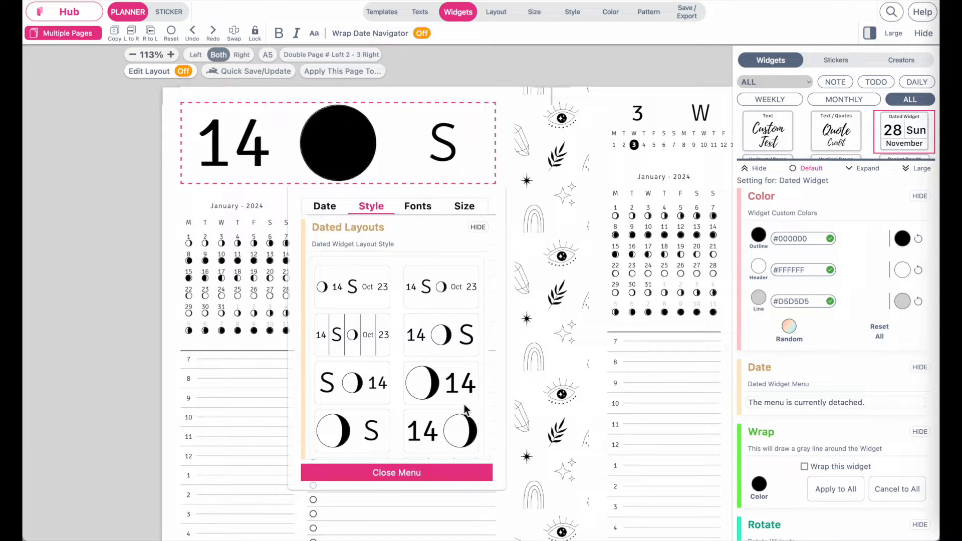
scroll(432, 389, down, 2)
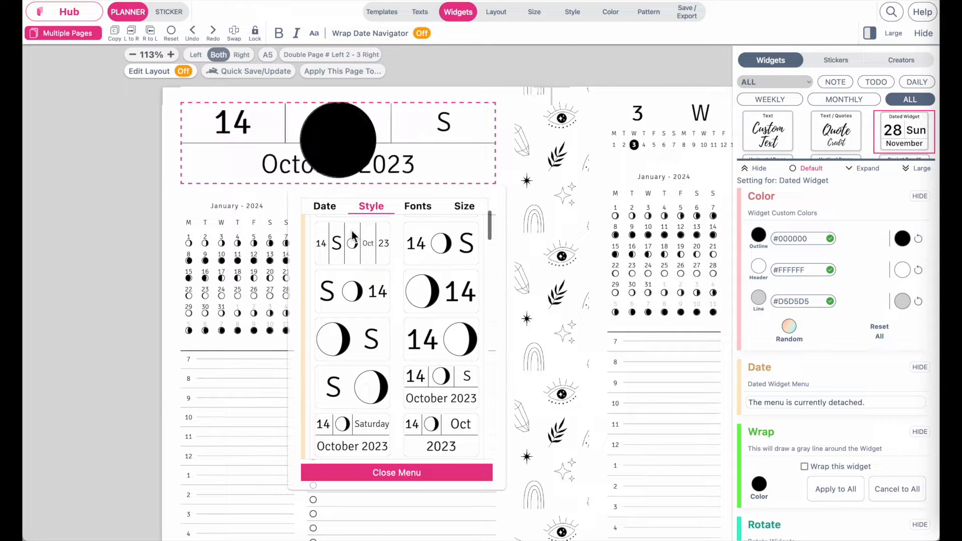
- Preview the header's moon phase on several October 2023 dates and set the date to 05.10.2023
click(326, 207)
scroll(410, 293, up, 3)
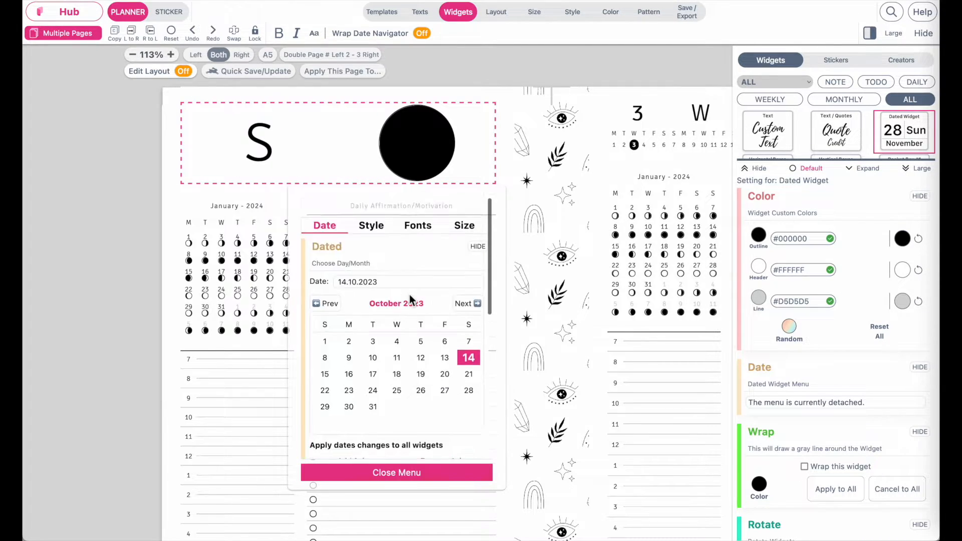
click(396, 338)
click(349, 338)
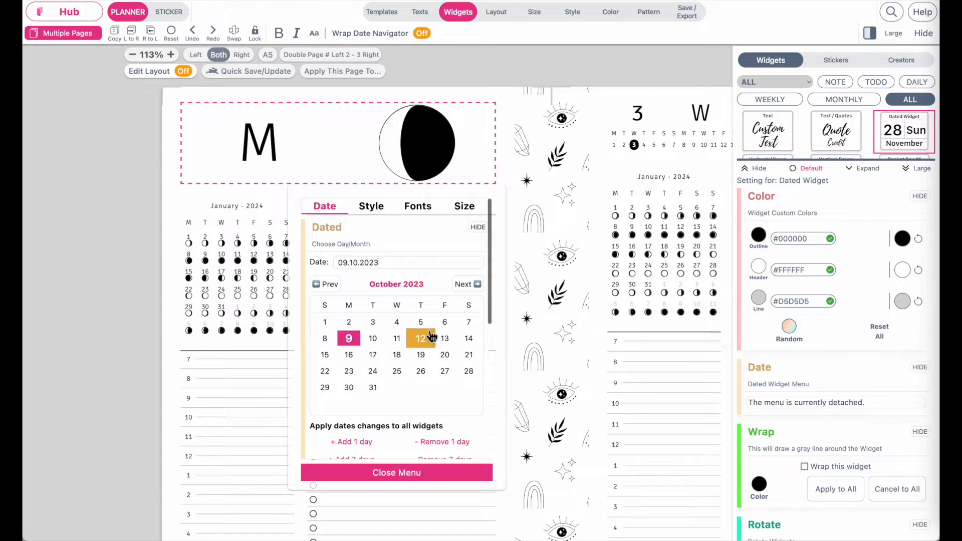
click(420, 321)
click(372, 355)
click(348, 355)
click(348, 333)
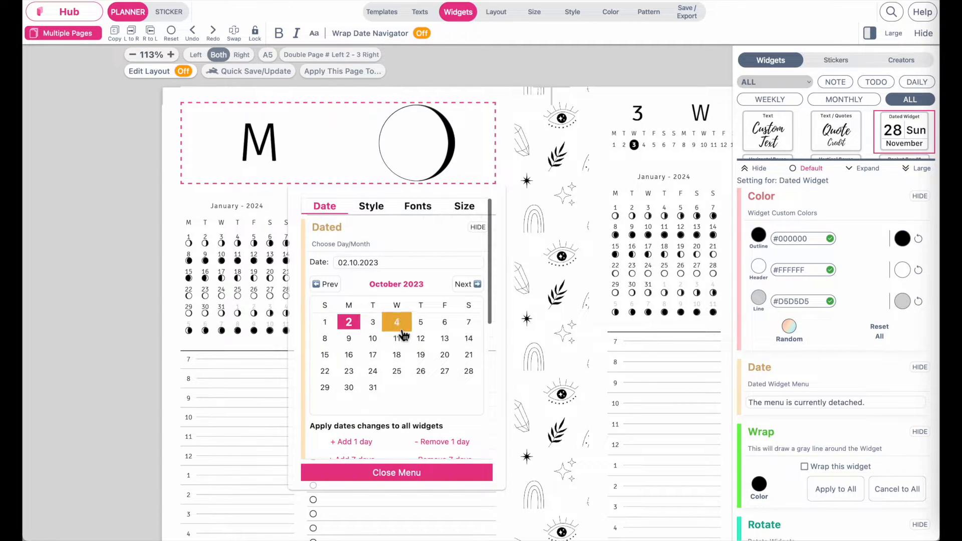
click(444, 355)
click(348, 354)
click(396, 333)
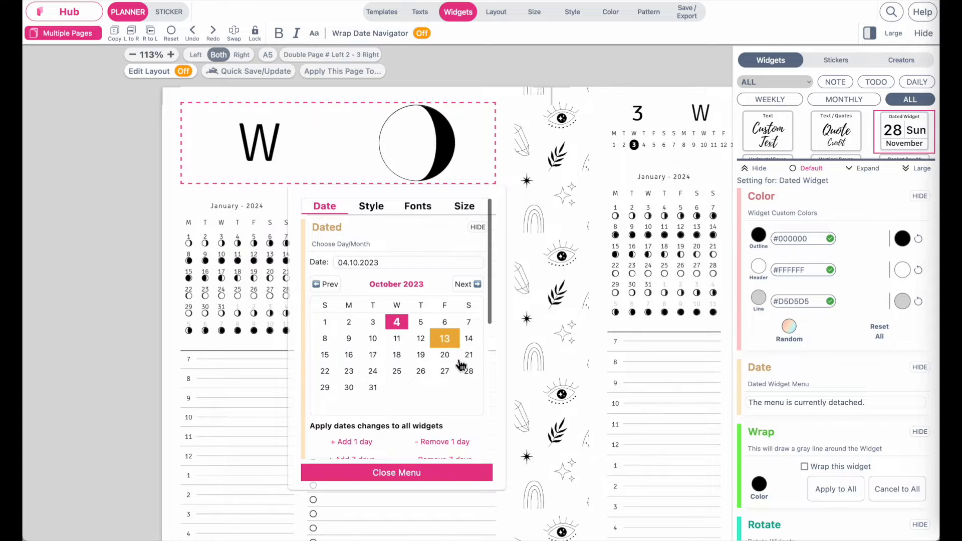
click(444, 370)
click(372, 371)
click(372, 354)
click(420, 321)
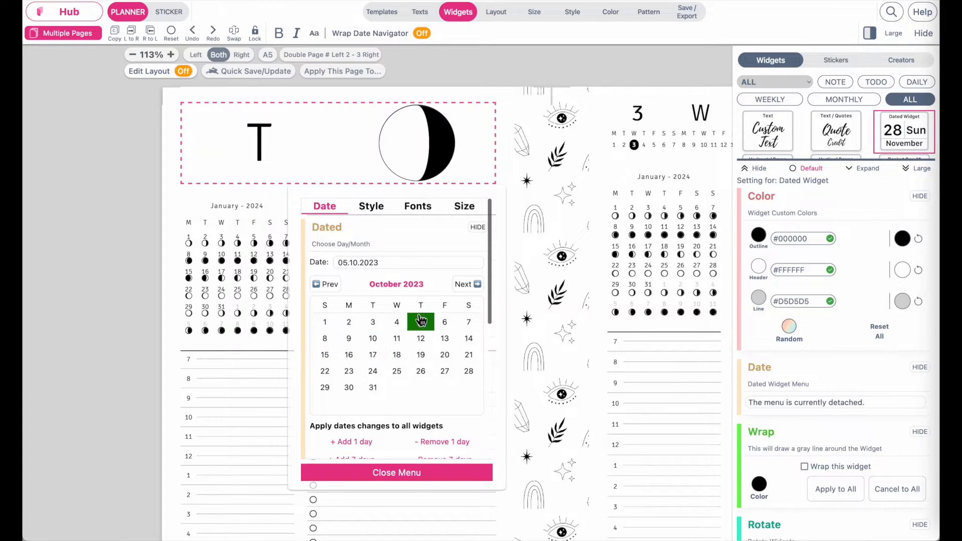
- Apply the layout with vertical dividers showing day, weekday, moon phase, month and year to the dated header, and deselect it
click(371, 205)
click(334, 295)
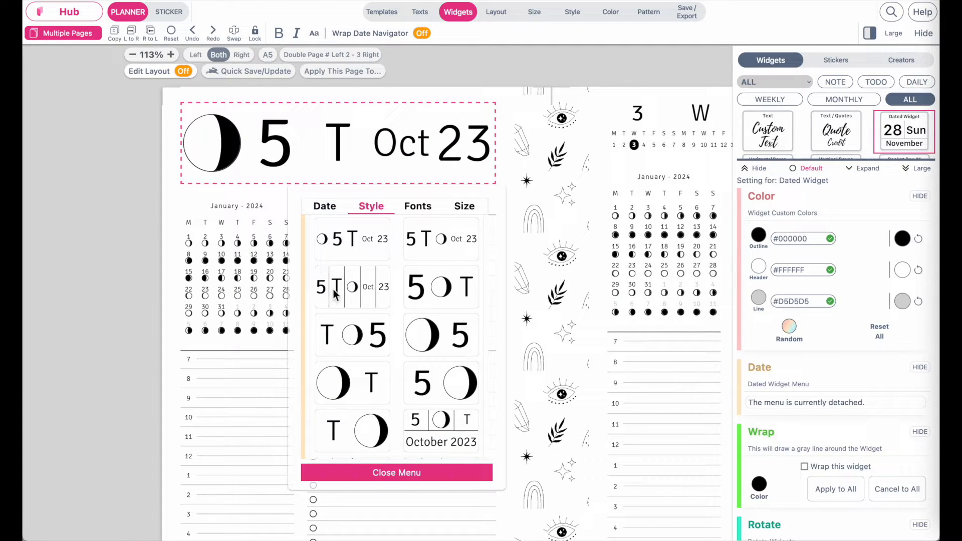
click(501, 332)
click(104, 150)
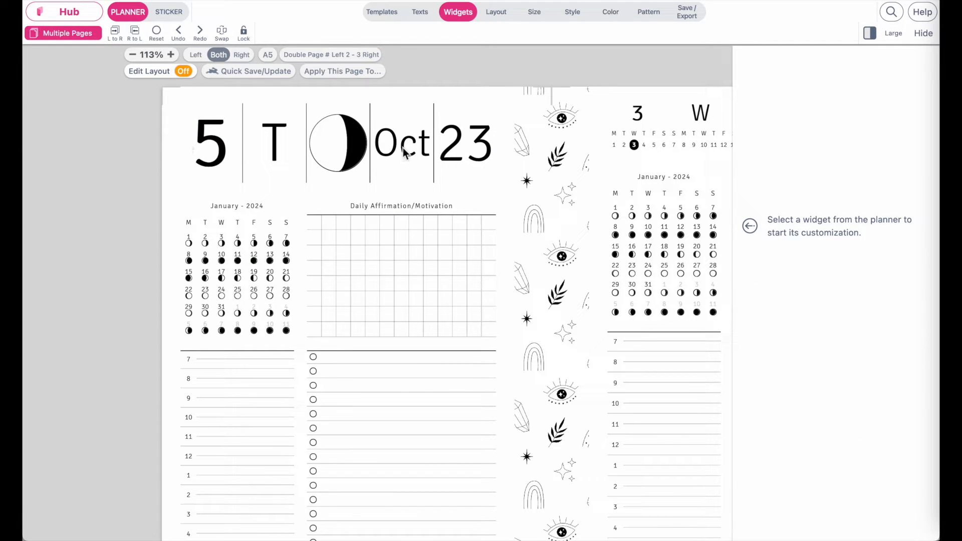
- Compare with the 3 January header, then turn on Wrap Date Navigator and Moon Phase for the new dated header
scroll(420, 190, right, 5)
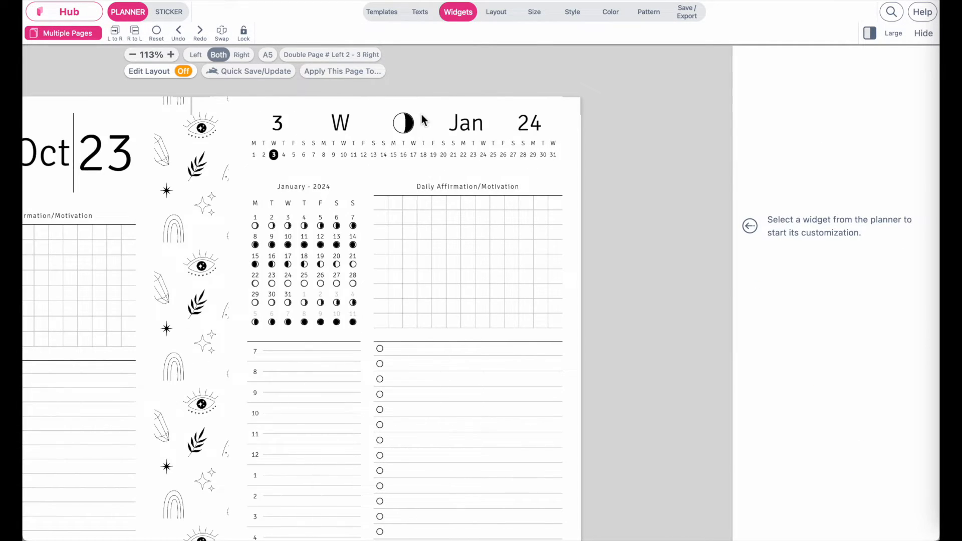
scroll(422, 114, up, 3)
scroll(422, 120, right, 3)
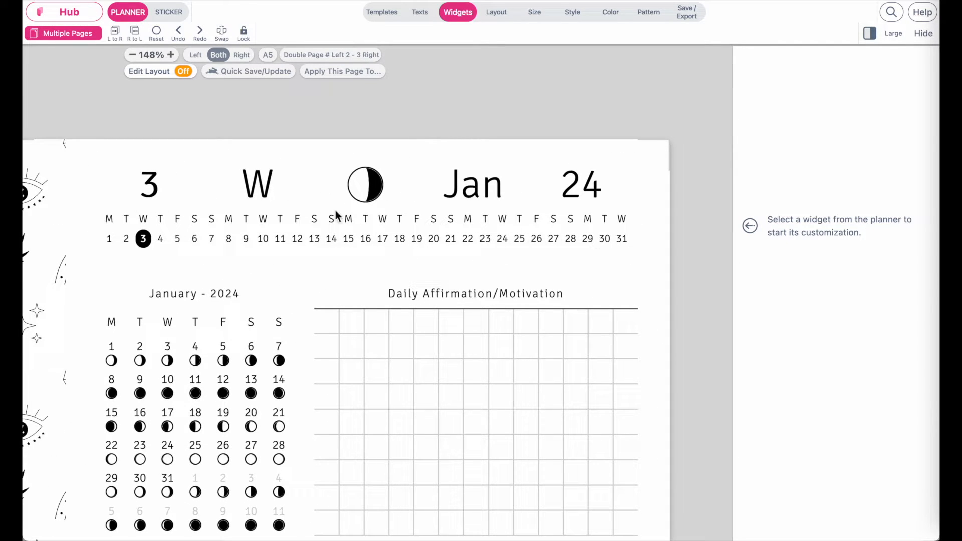
scroll(213, 213, down, 3)
scroll(213, 212, left, 5)
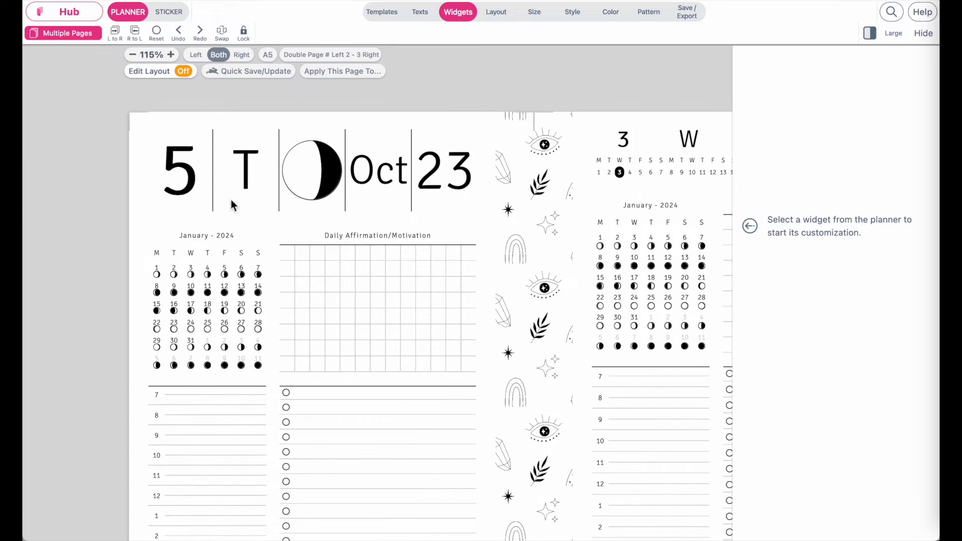
click(296, 170)
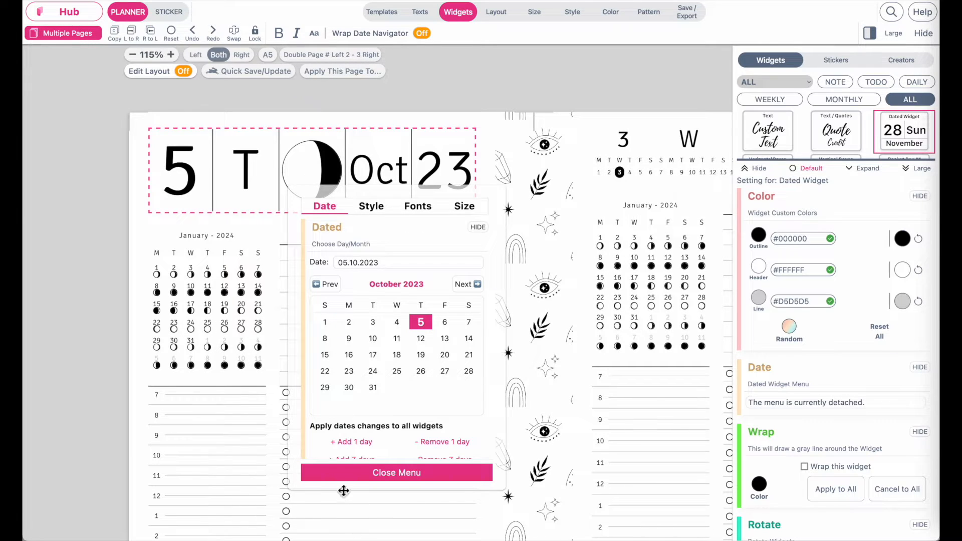
click(340, 476)
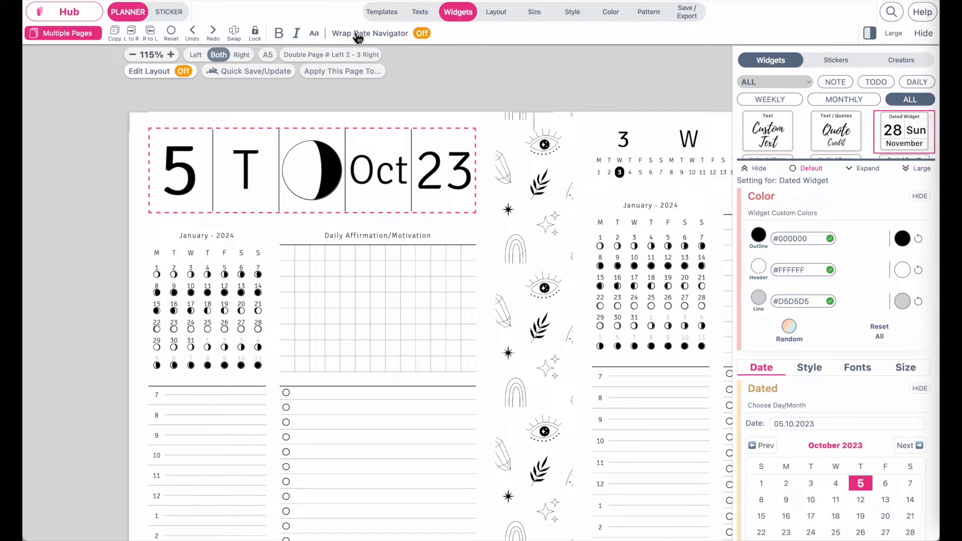
click(427, 34)
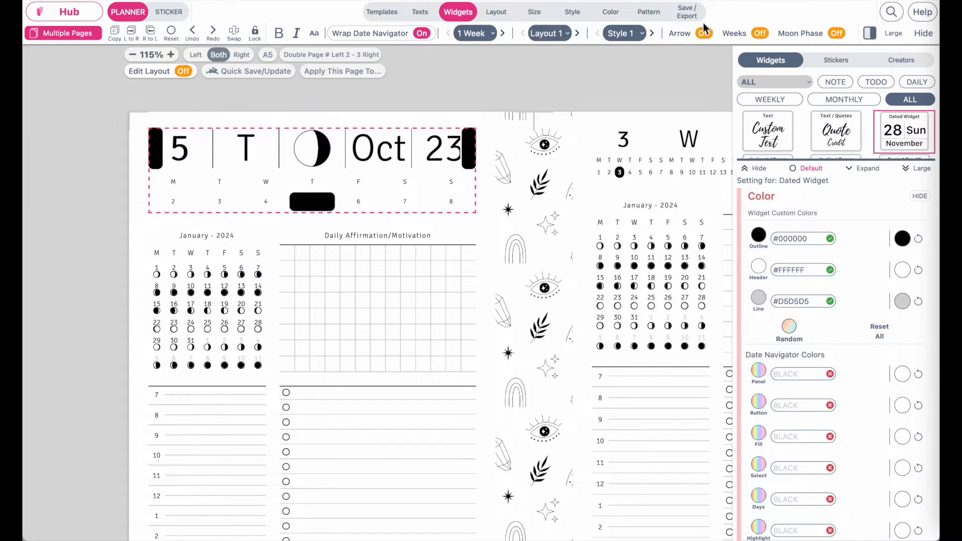
click(839, 39)
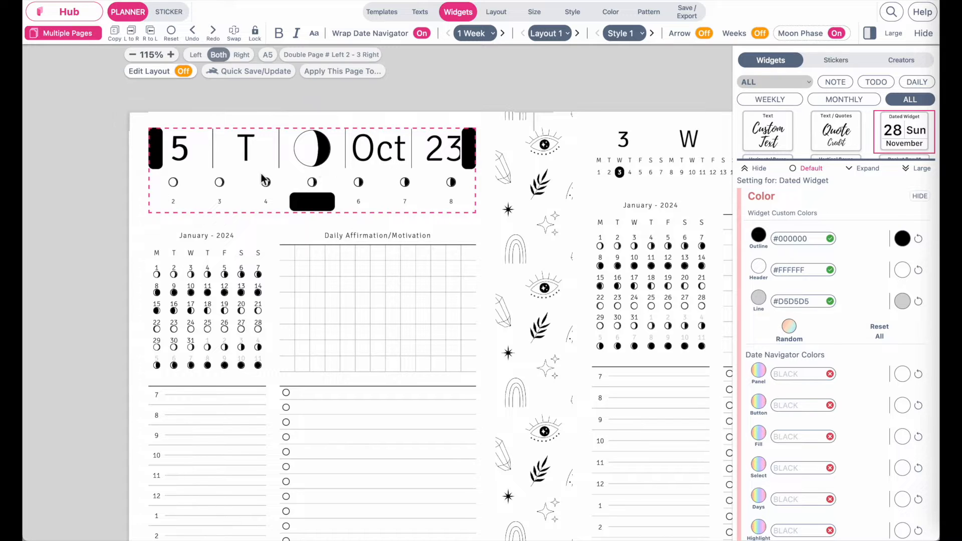
- Try the 5 Days range for the header's date navigator and set it to 1 Month
click(483, 35)
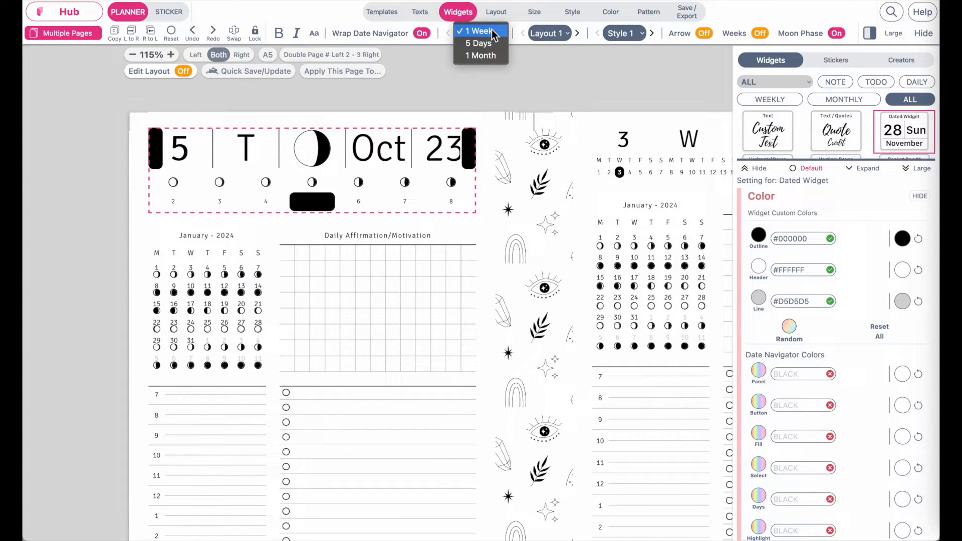
click(493, 43)
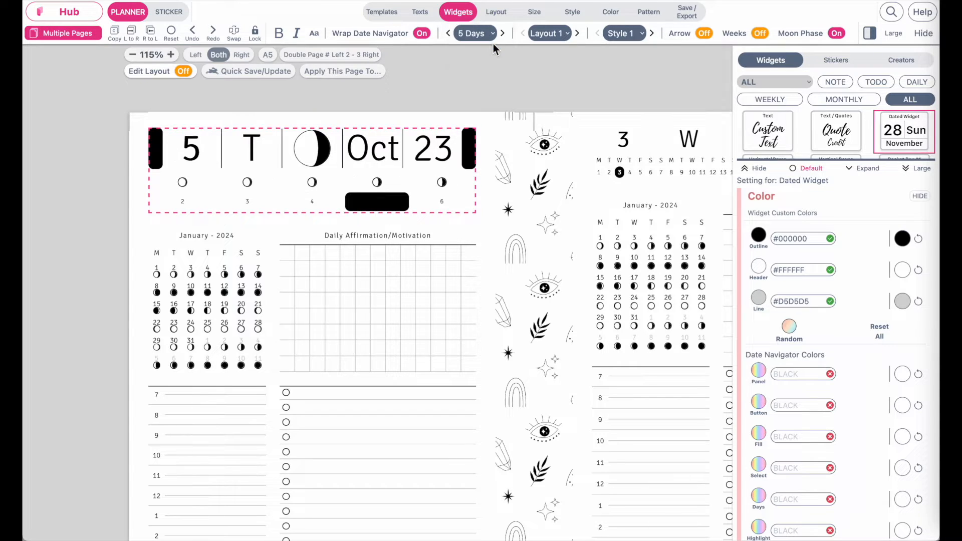
click(491, 43)
click(487, 44)
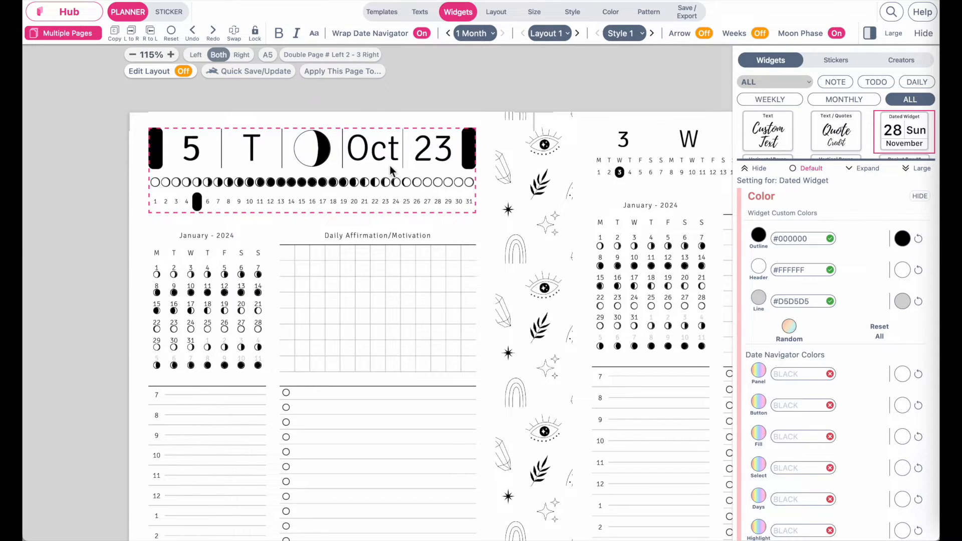
- Set the date navigator's Button color to PINK
scroll(824, 299, down, 3)
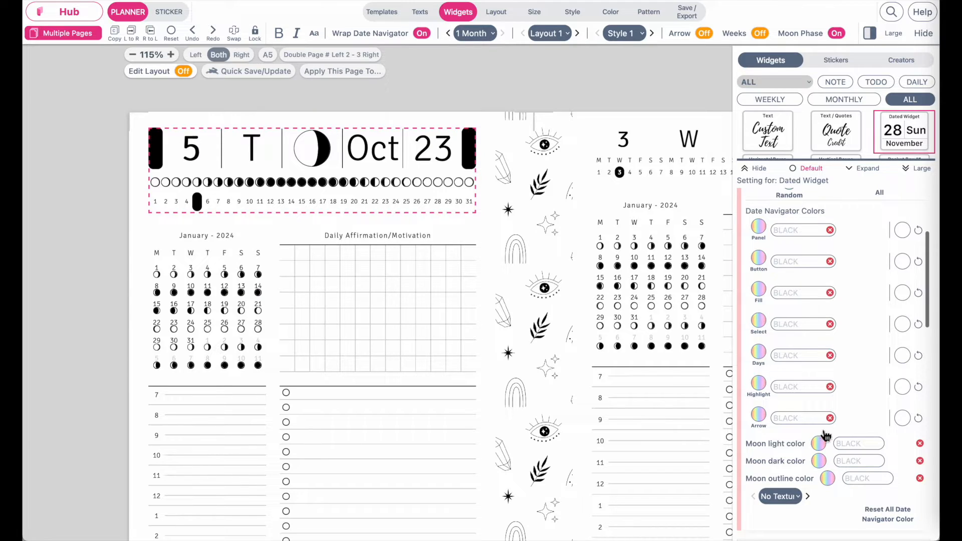
click(798, 259)
text(PINK)
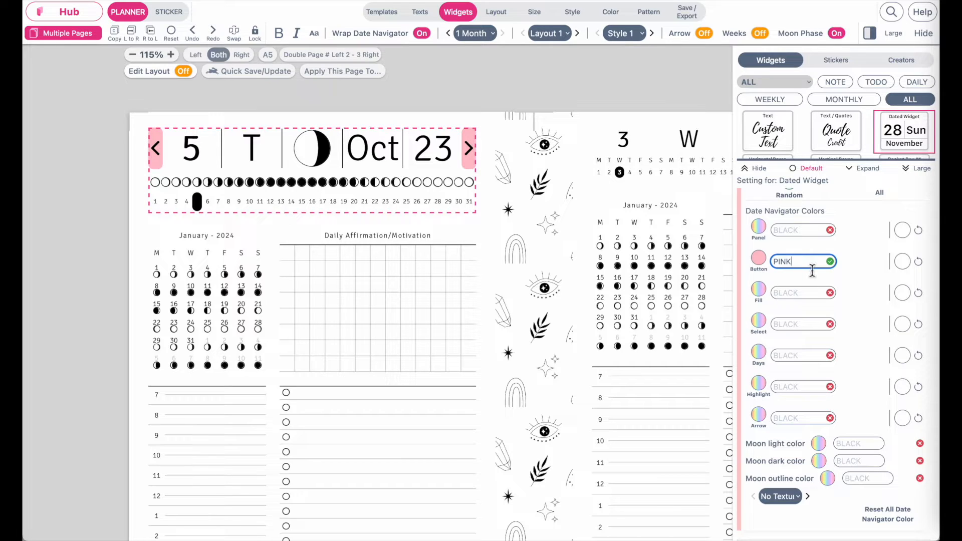
- Try BLUE for the date navigator's Highlight color, set it to WHITE instead, and deselect the header
click(796, 388)
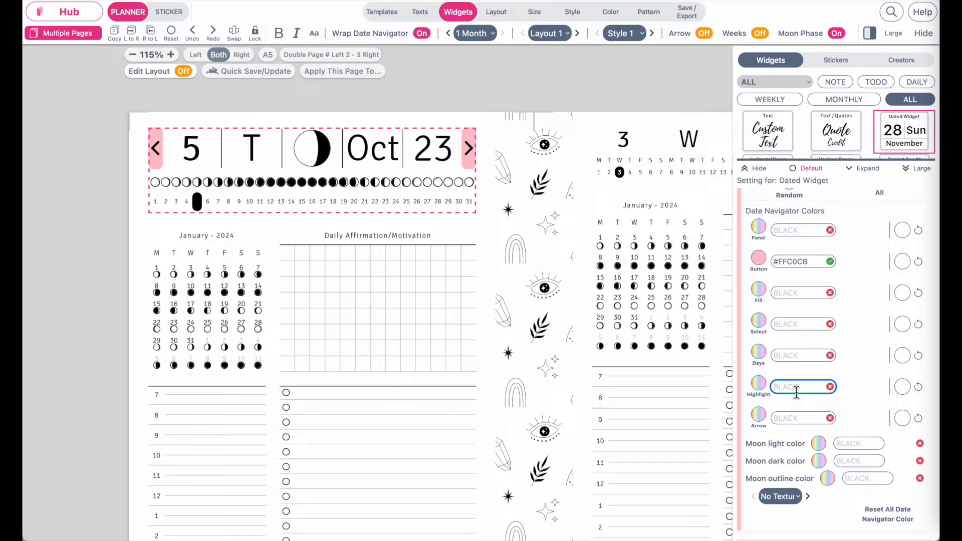
text(BLUE)
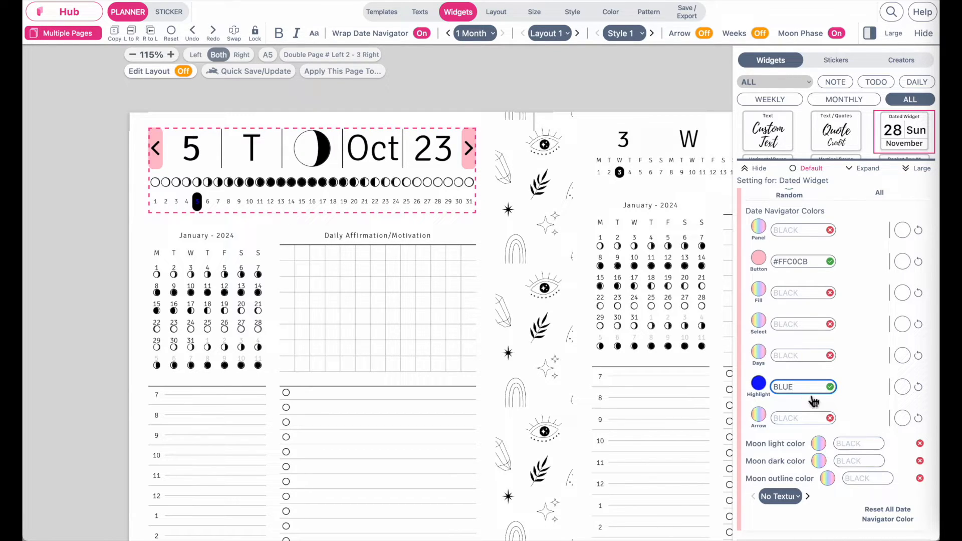
drag(800, 388, 756, 396)
text(WHITE)
scroll(394, 191, down, 1)
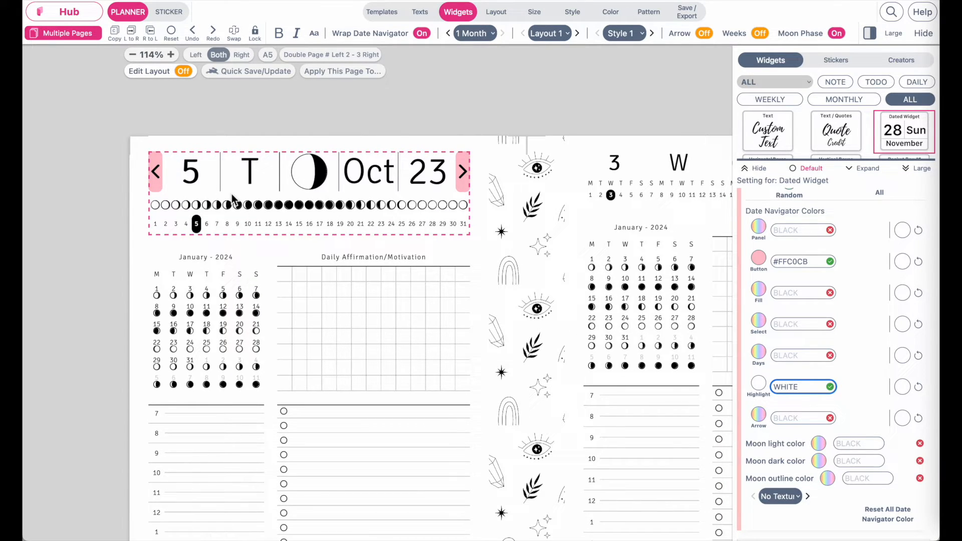
click(105, 187)
click(70, 206)
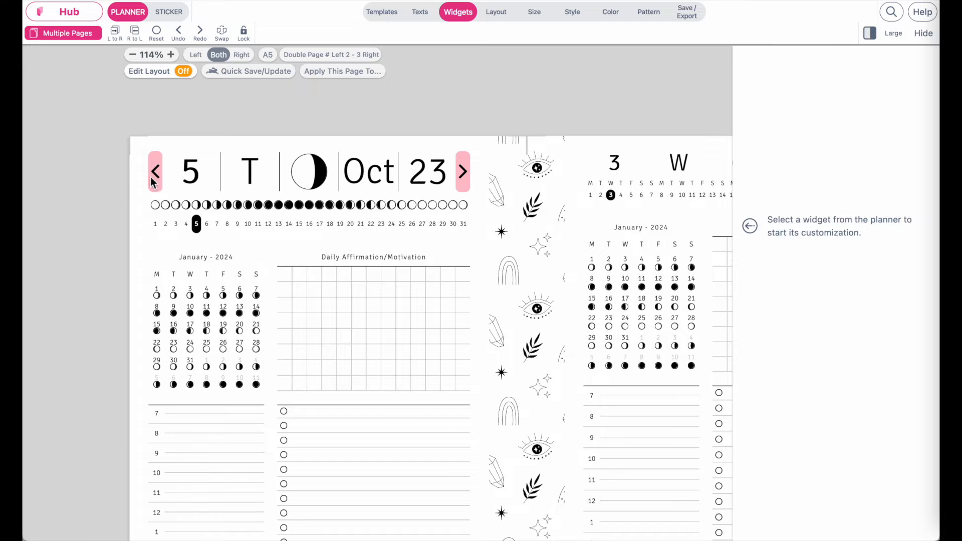
- Switch the Arrow option to On for the 5 October header's date navigator and deselect the header
scroll(153, 180, up, 5)
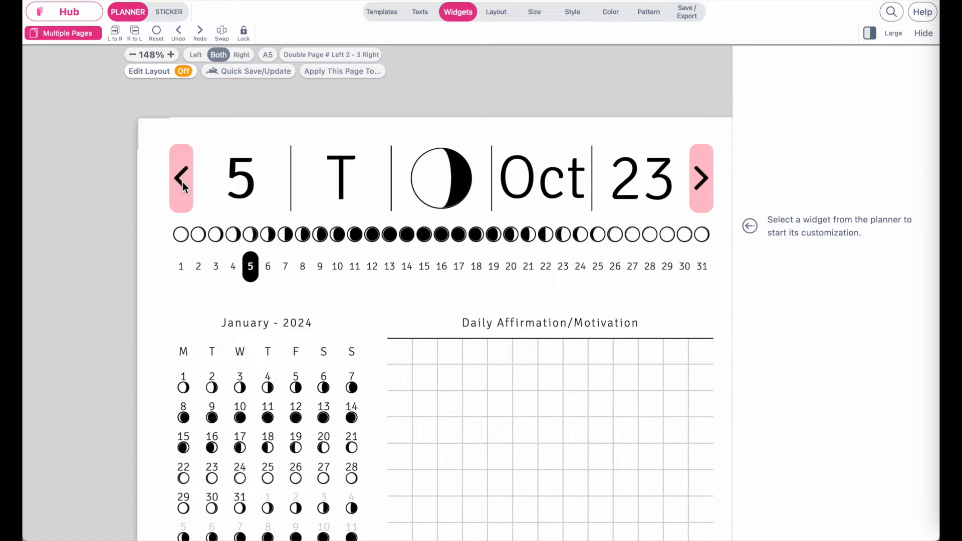
scroll(183, 182, right, 1)
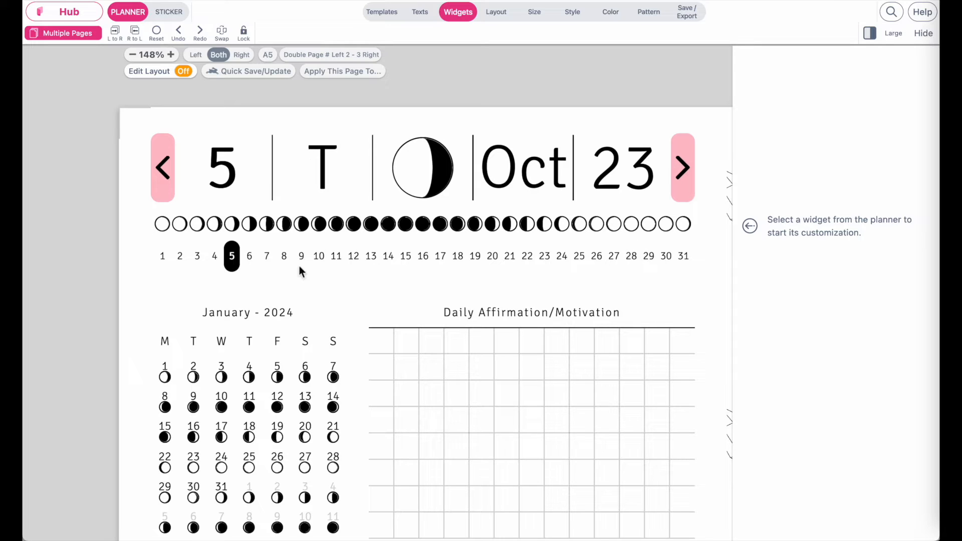
scroll(453, 223, down, 7)
scroll(453, 223, right, 6)
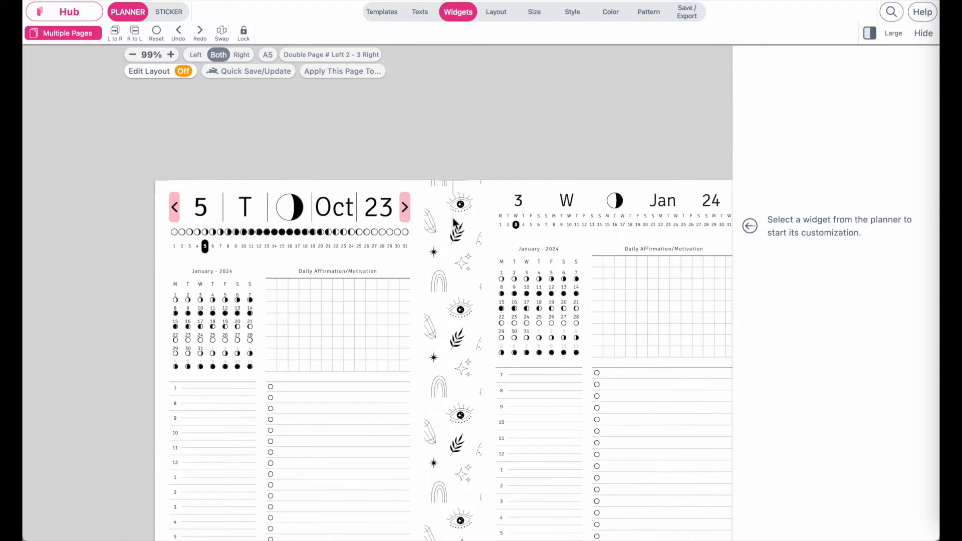
scroll(453, 223, left, 7)
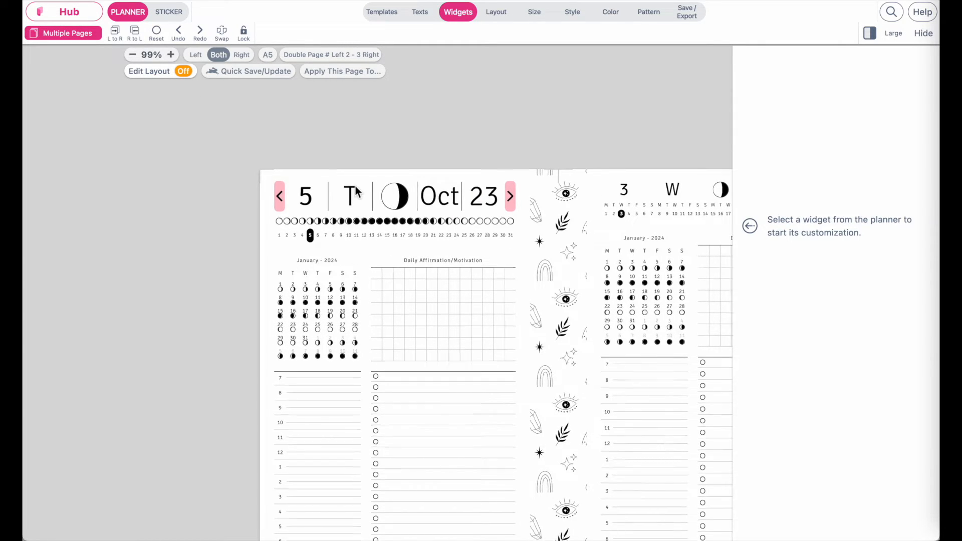
scroll(357, 193, up, 4)
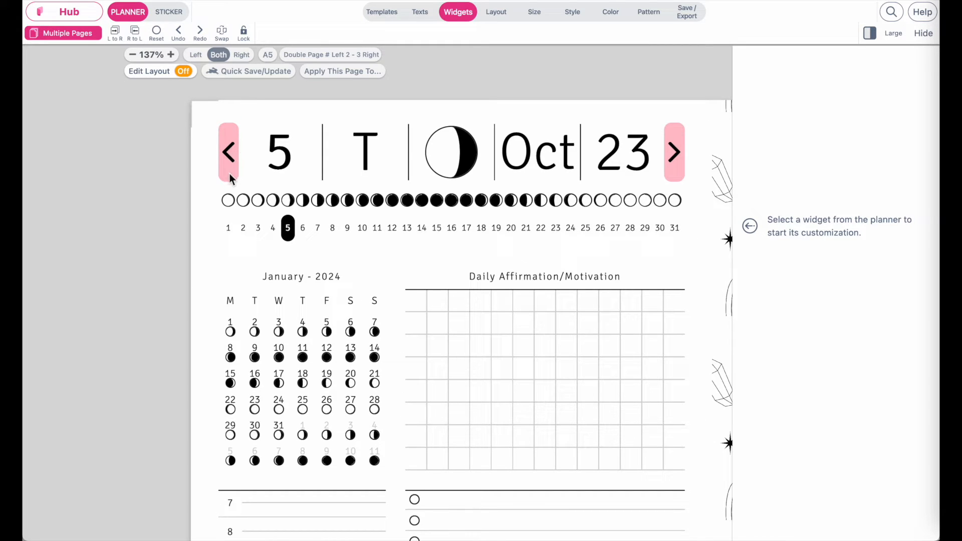
click(401, 145)
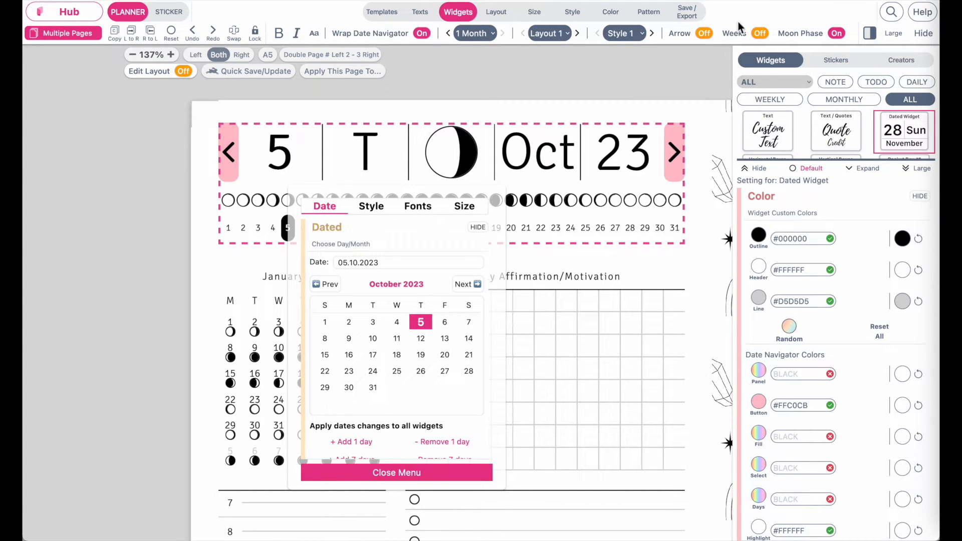
click(708, 36)
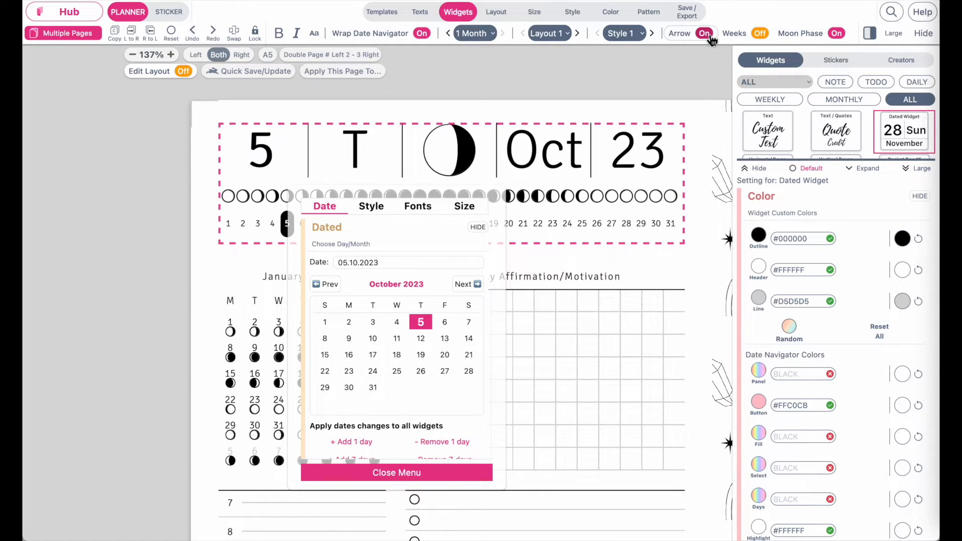
click(682, 77)
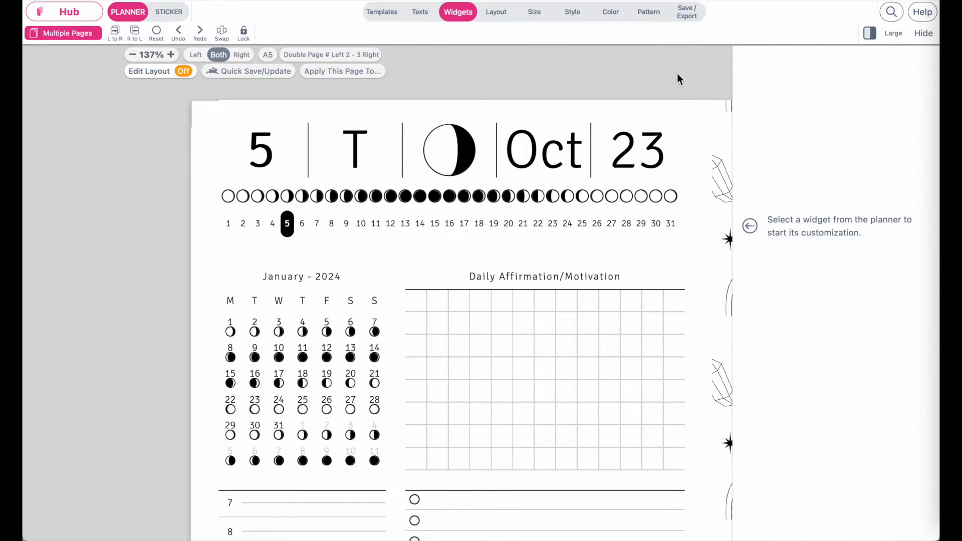
- Select the 5 October header again and turn off Moon Phase for its date navigator
scroll(500, 226, right, 4)
scroll(501, 226, down, 3)
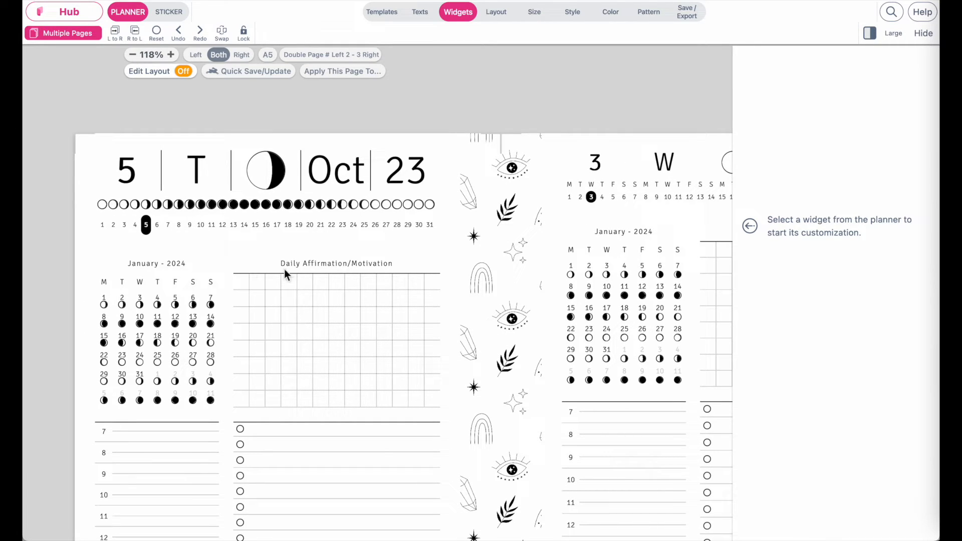
click(254, 183)
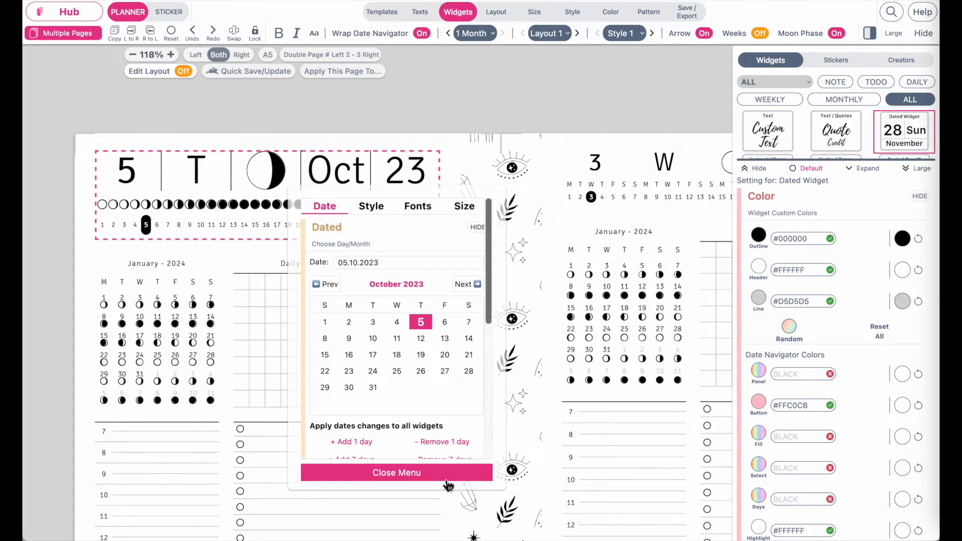
click(440, 472)
click(838, 36)
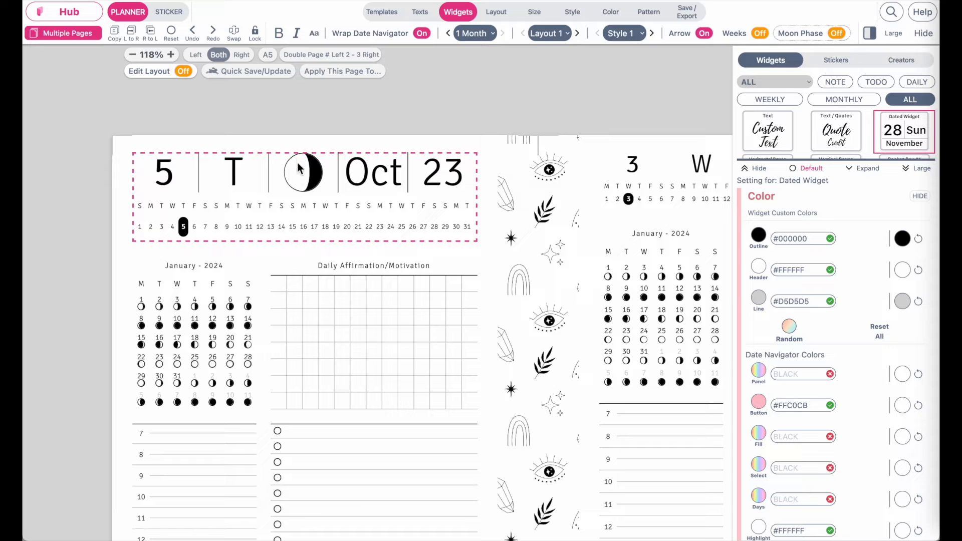
- Turn on Edit Layout and set the header row's height to 0.6 fraction
click(183, 71)
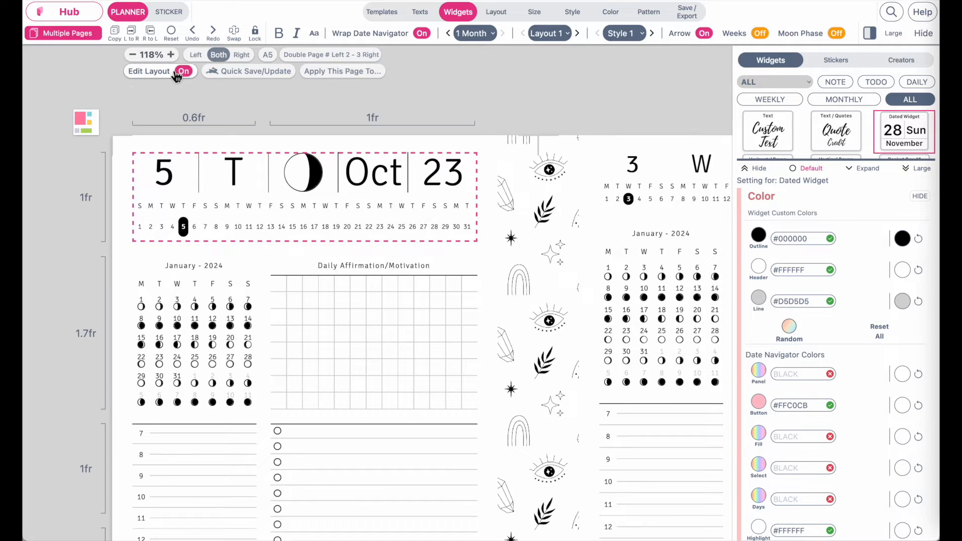
click(85, 210)
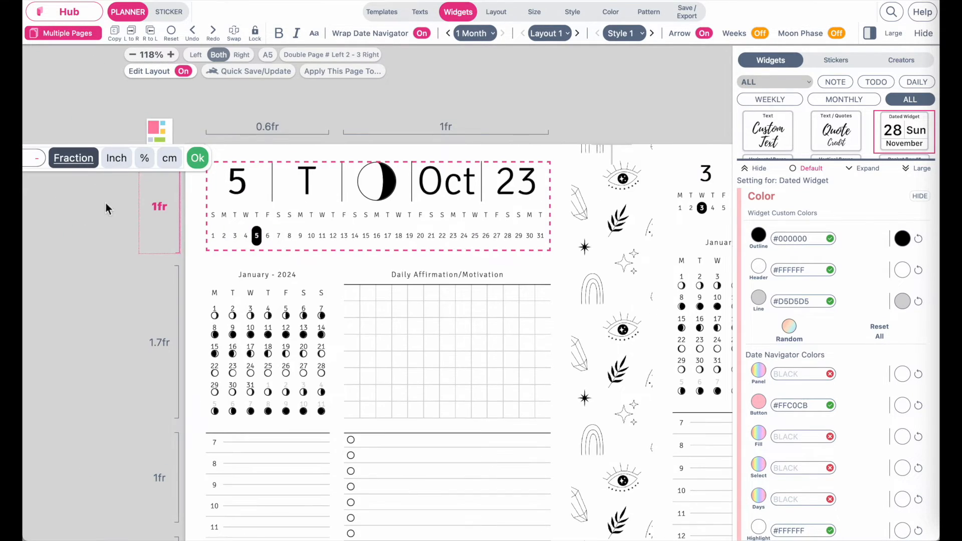
click(283, 180)
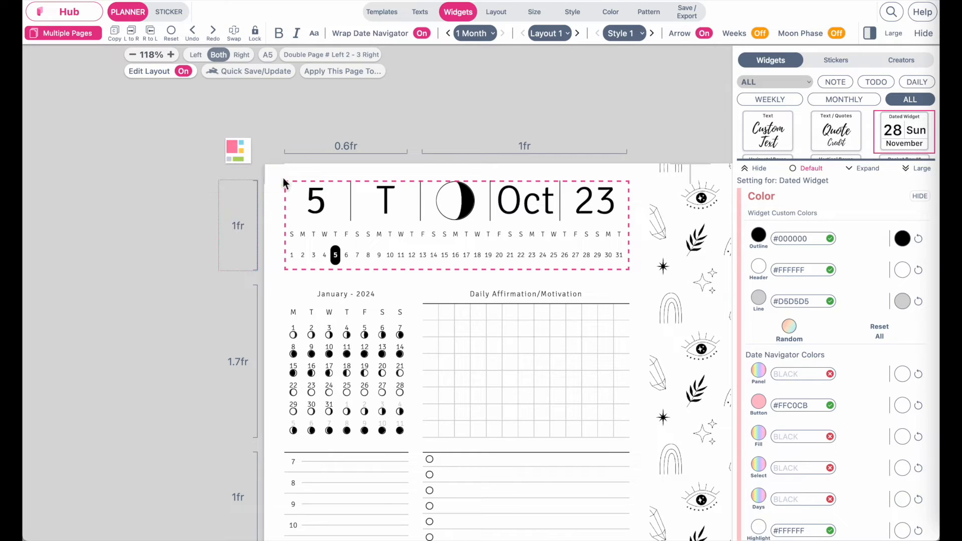
click(233, 217)
click(116, 178)
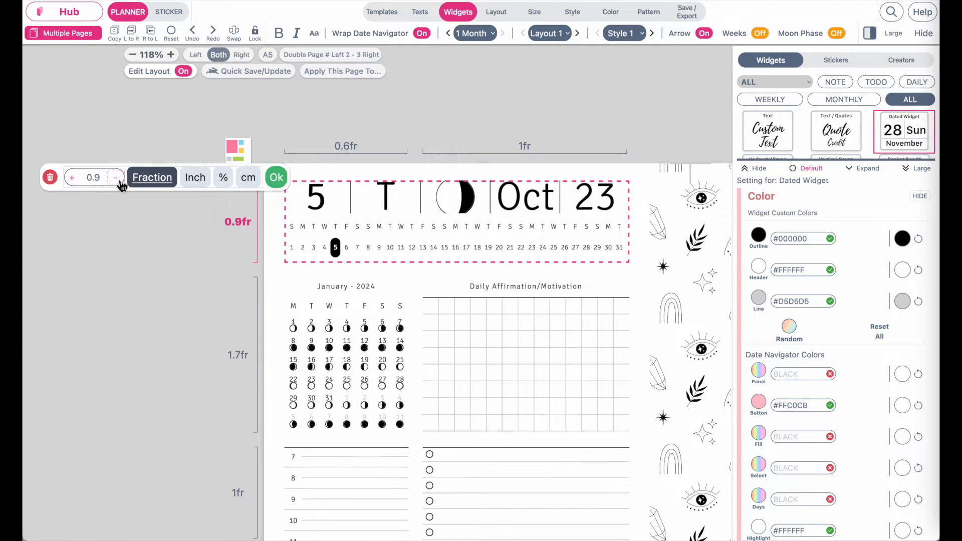
click(116, 178)
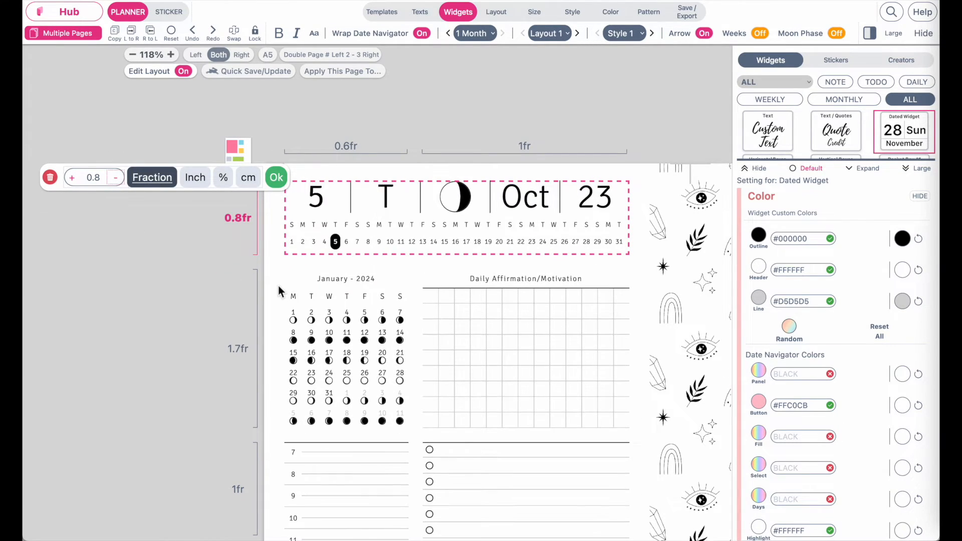
scroll(279, 286, right, 3)
scroll(279, 286, left, 2)
scroll(278, 285, left, 1)
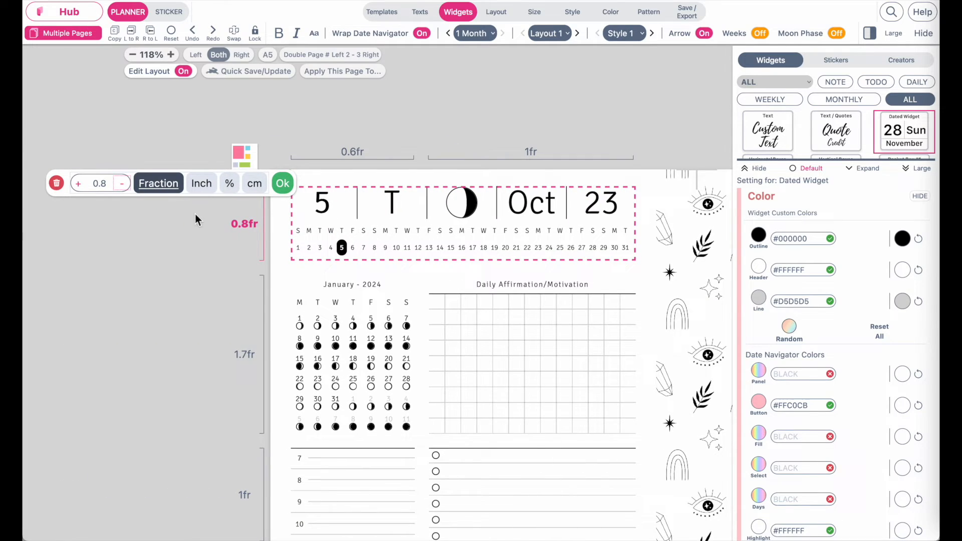
click(123, 184)
click(123, 185)
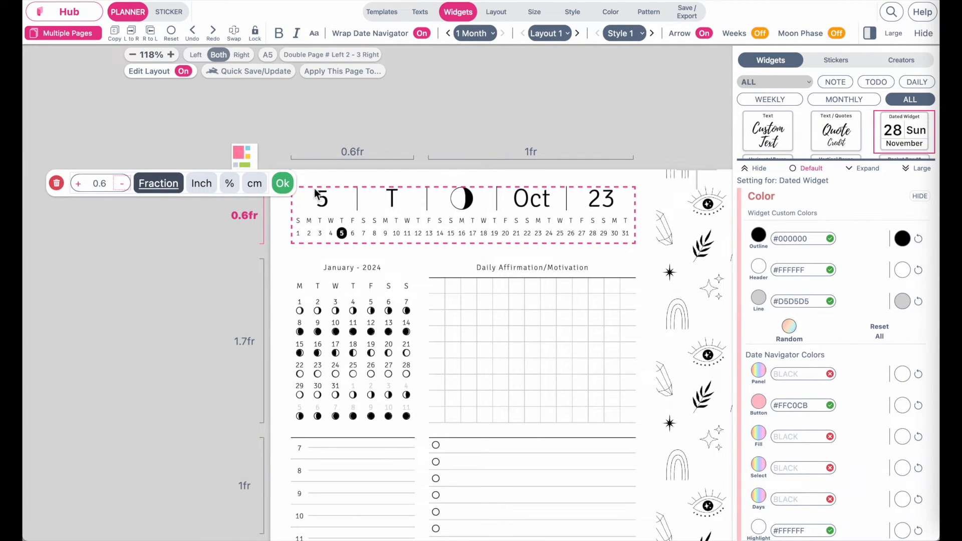
click(282, 183)
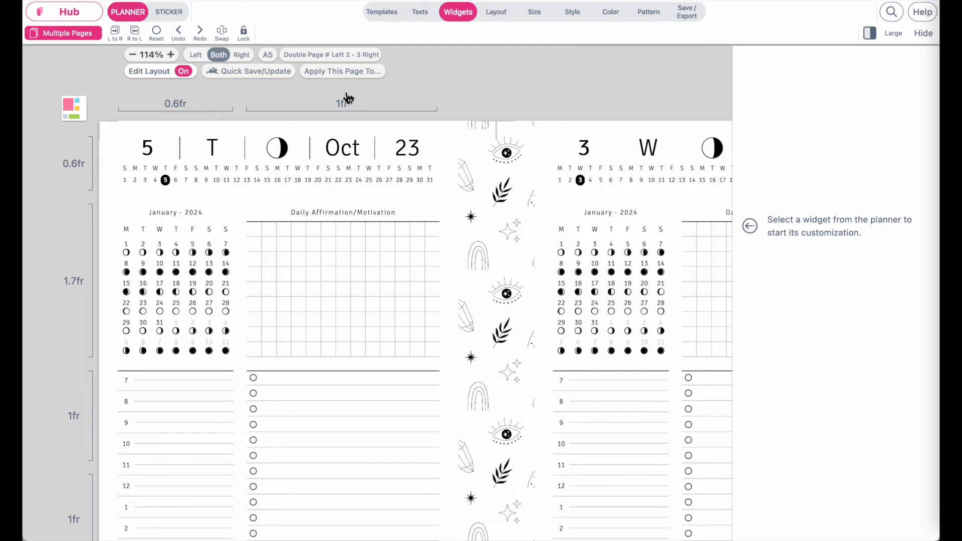
- Mark the 16 - 17 Jan and 18 - 19 Jan 2024 pages as targets for the current skeleton, then dismiss the dialog
click(358, 74)
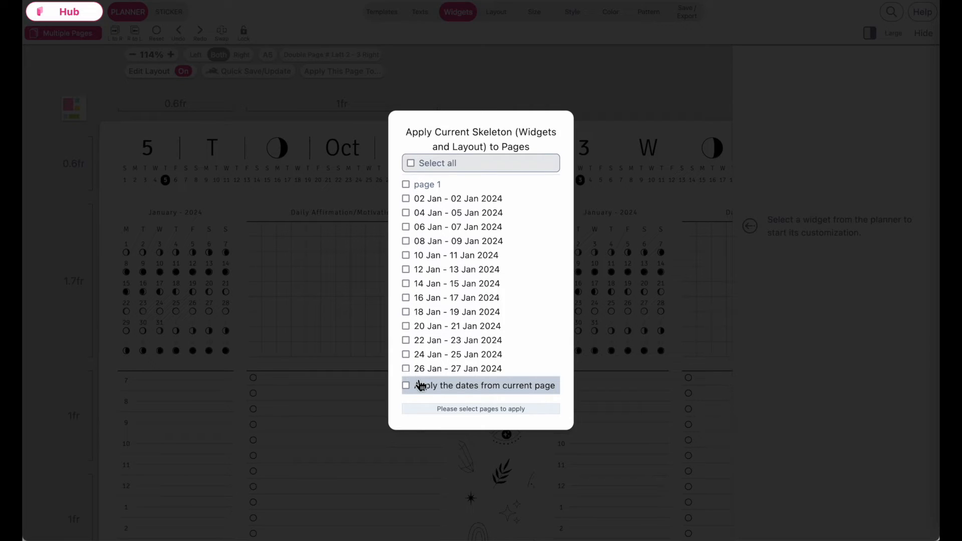
click(405, 298)
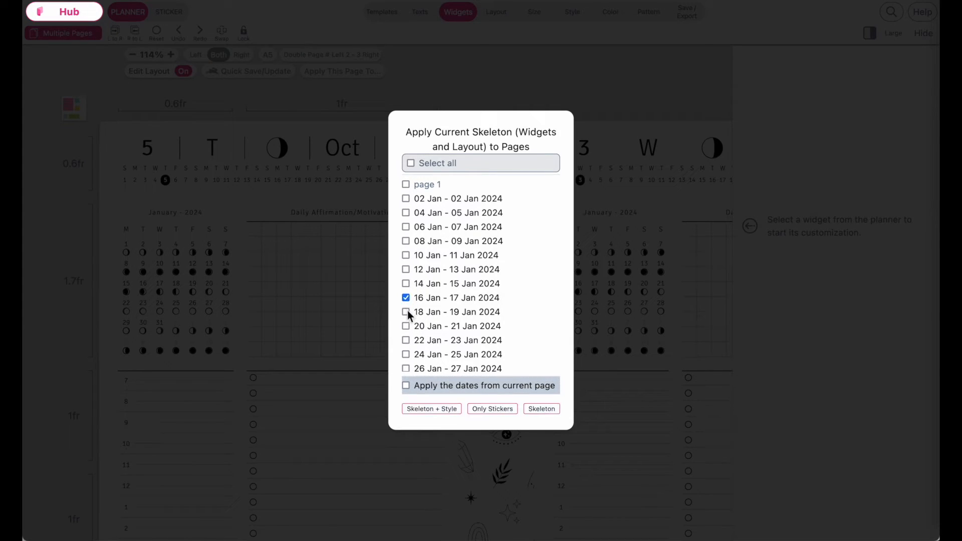
click(406, 312)
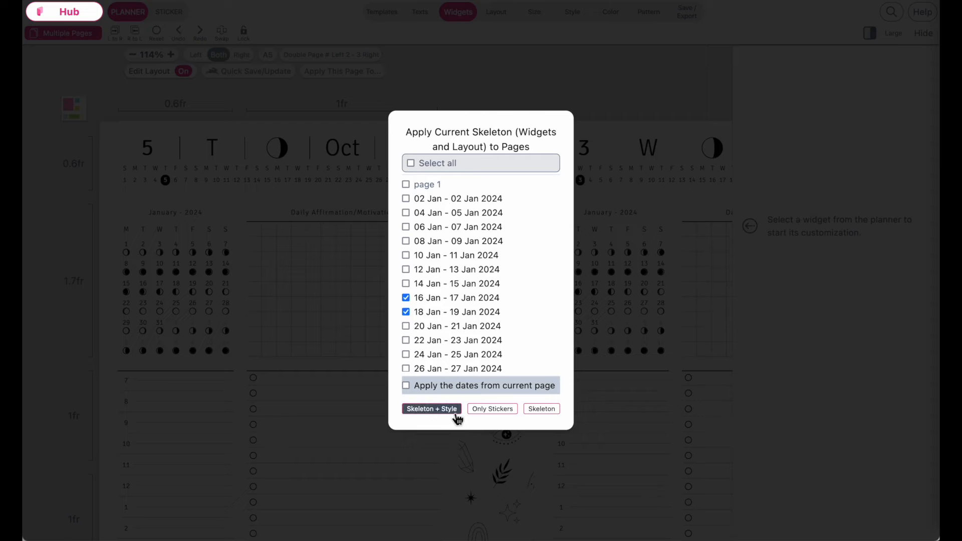
click(423, 445)
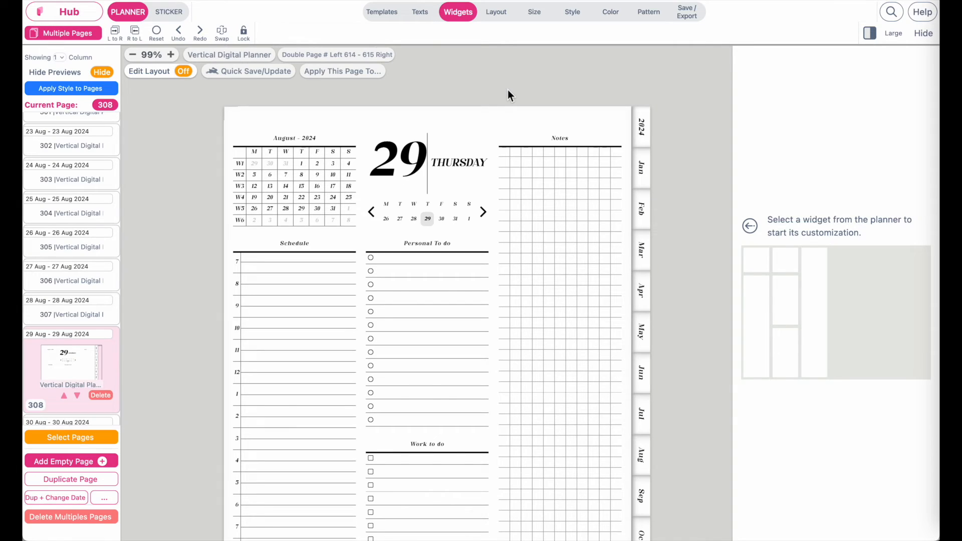
- On the 28 August 2024 page of the vertical planner, turn on Moon Phase for the dated widget
click(70, 314)
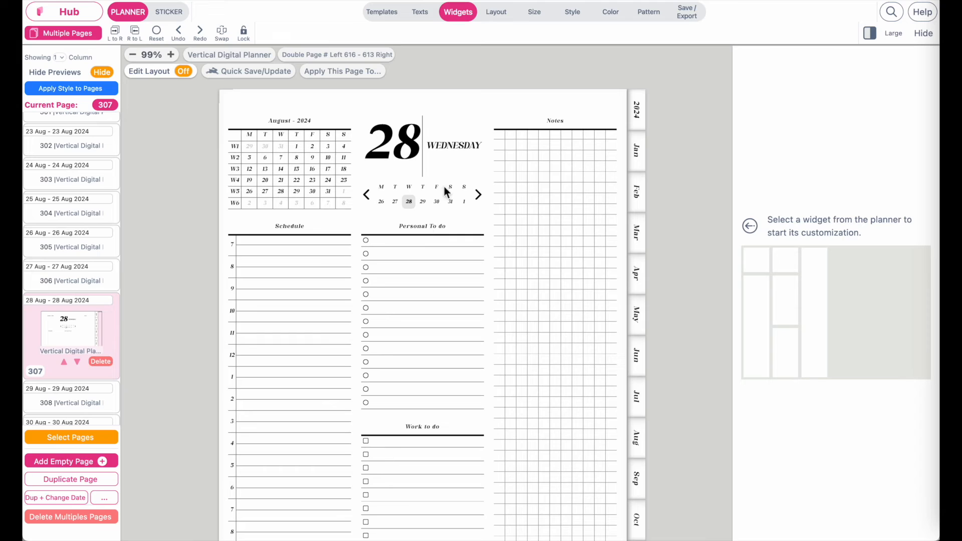
click(415, 156)
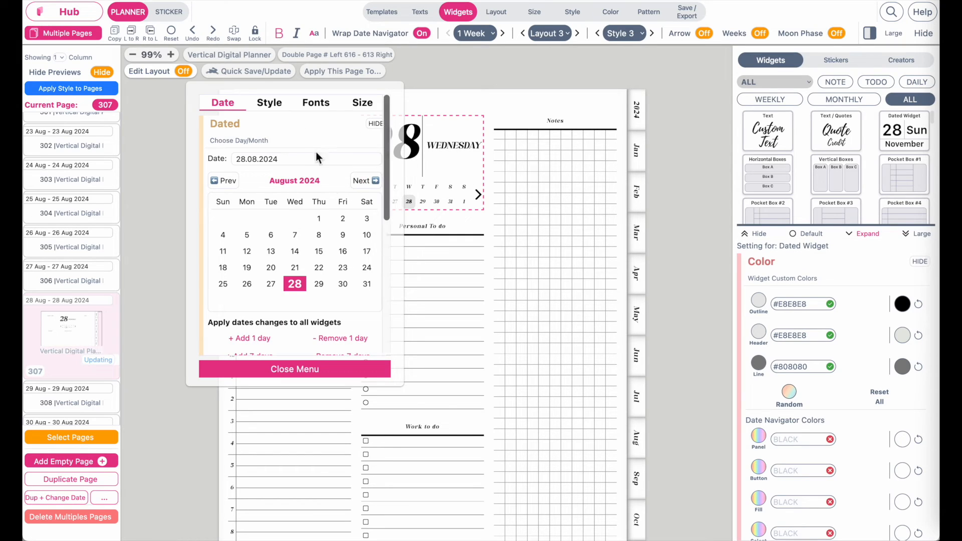
drag(227, 89, 156, 214)
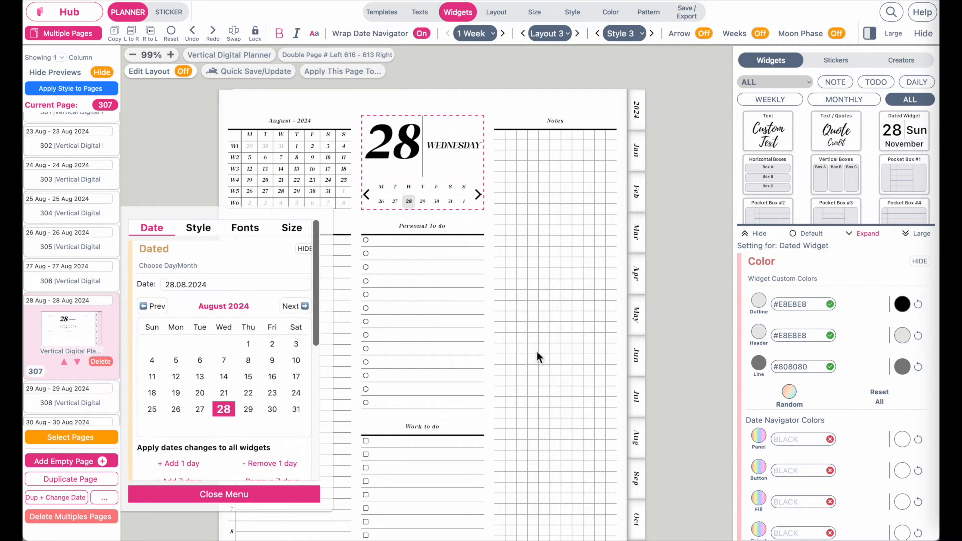
click(844, 36)
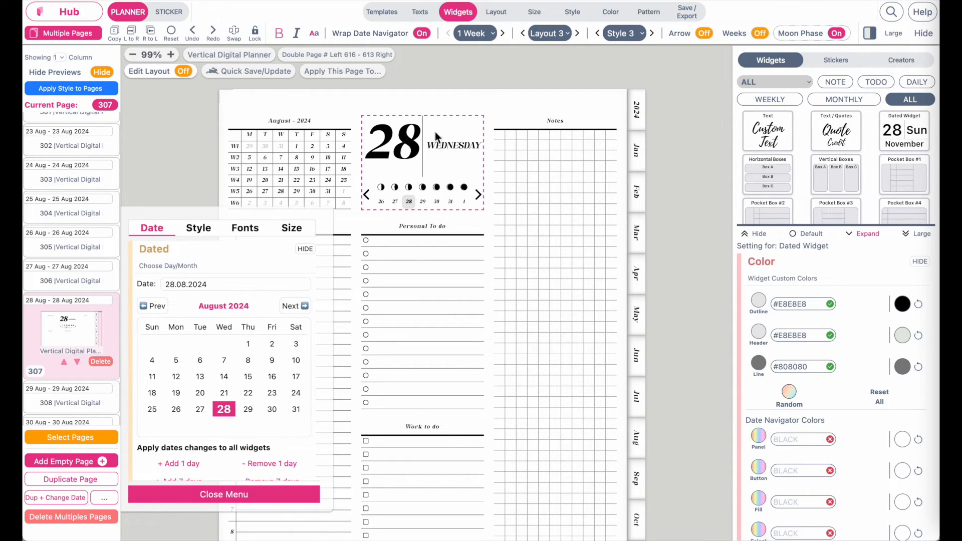
- Try the single-row moon layout for the 28 August dated widget and choose the day, moon and weekday above month and year layout instead
click(197, 228)
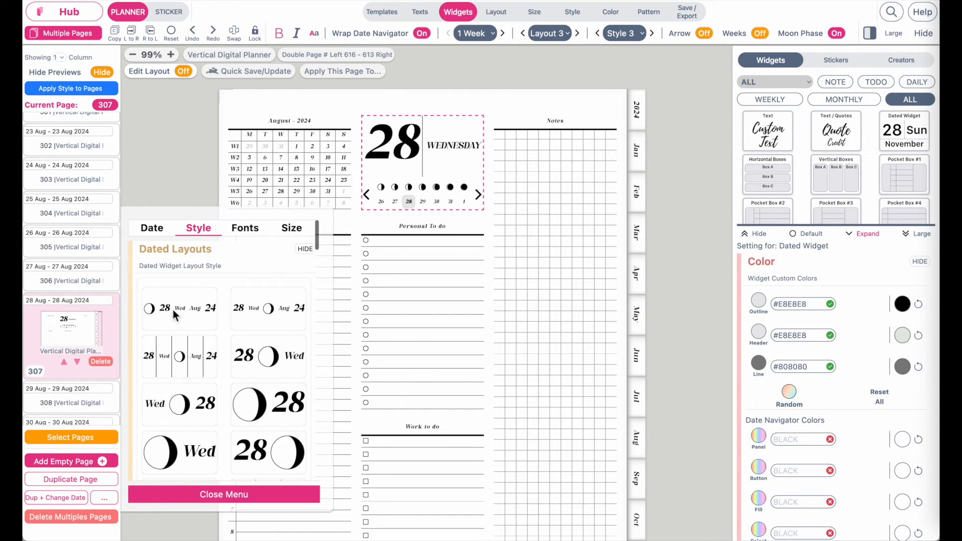
click(173, 311)
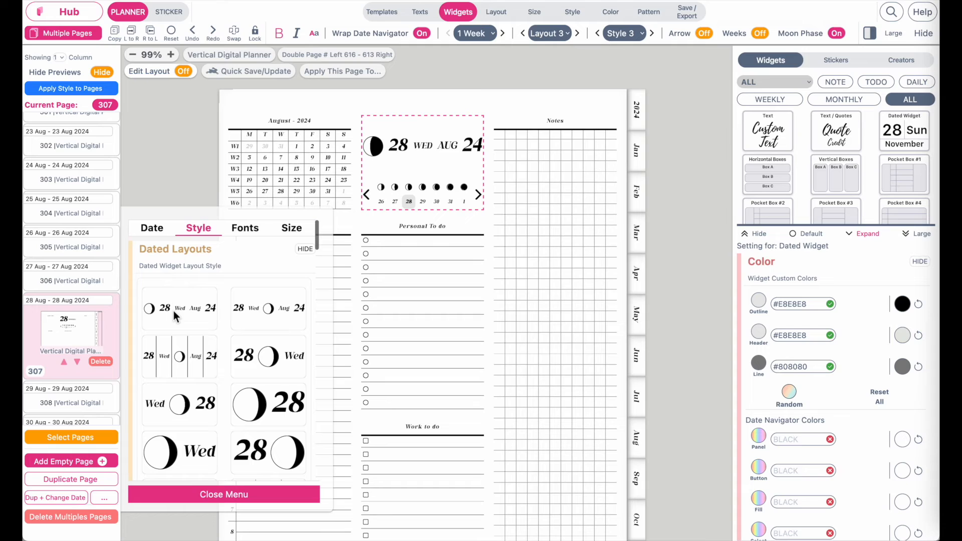
scroll(214, 389, down, 3)
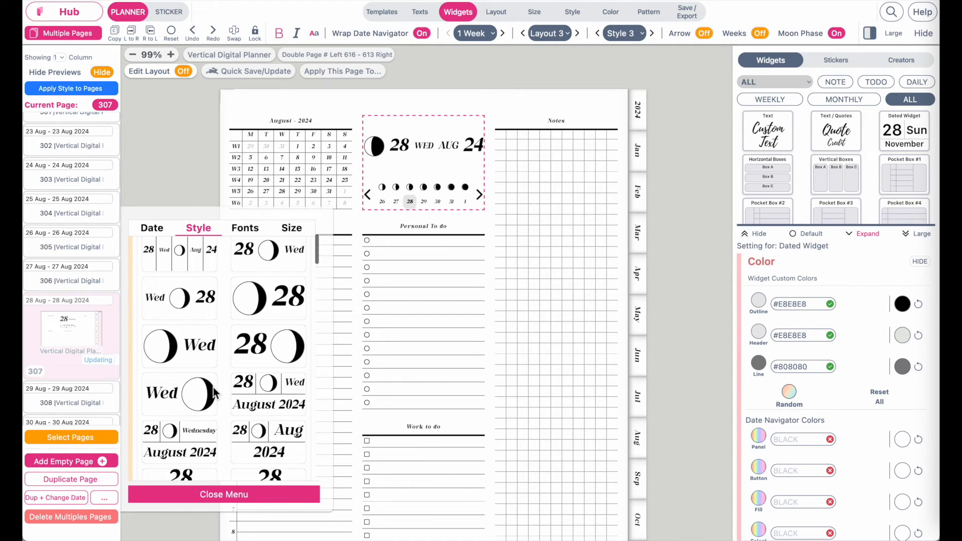
click(277, 405)
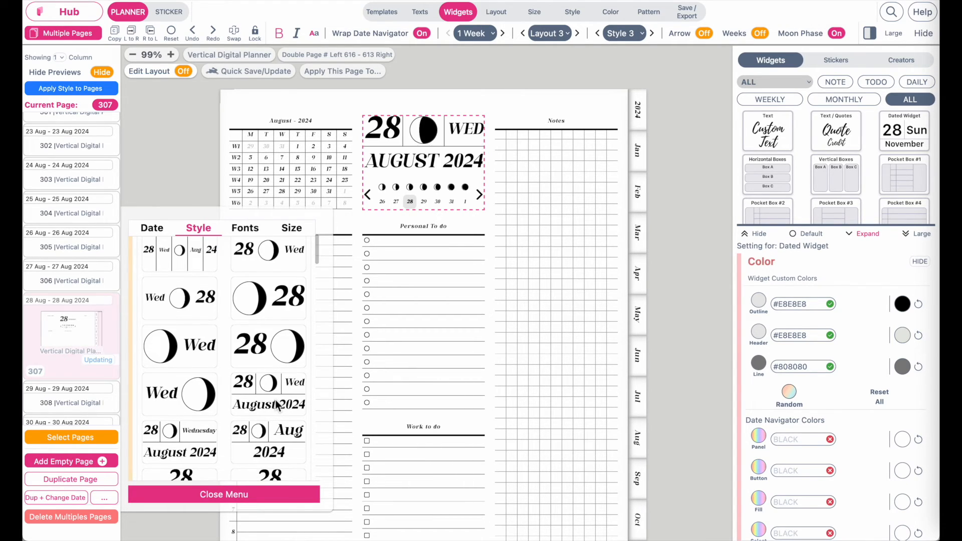
click(224, 494)
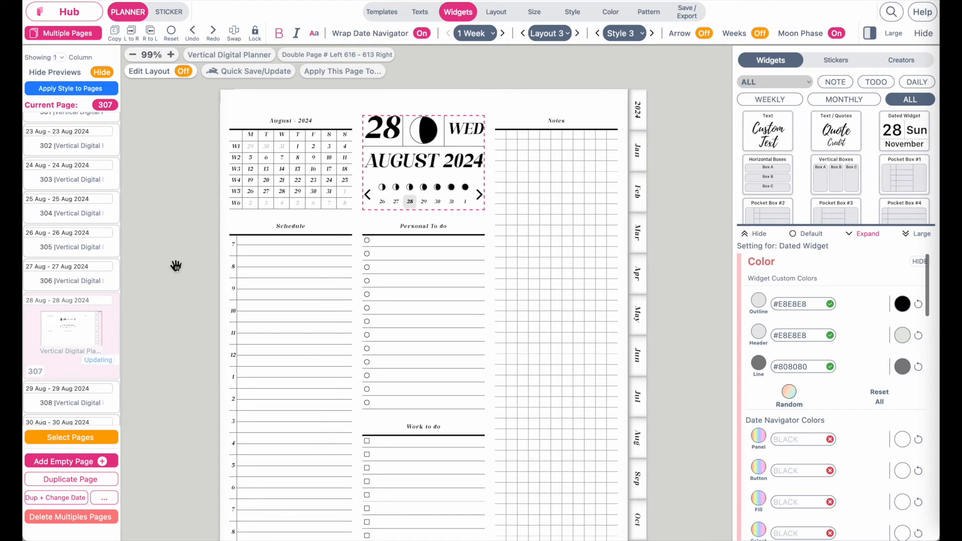
click(184, 265)
- Compare with the 29 August 2024 page and return to the 28 August page
scroll(60, 360, down, 3)
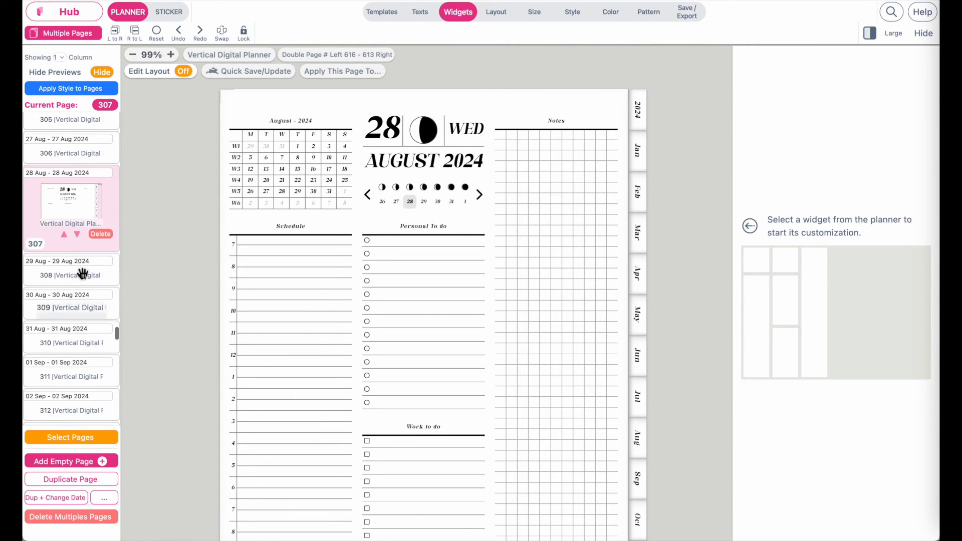
click(74, 290)
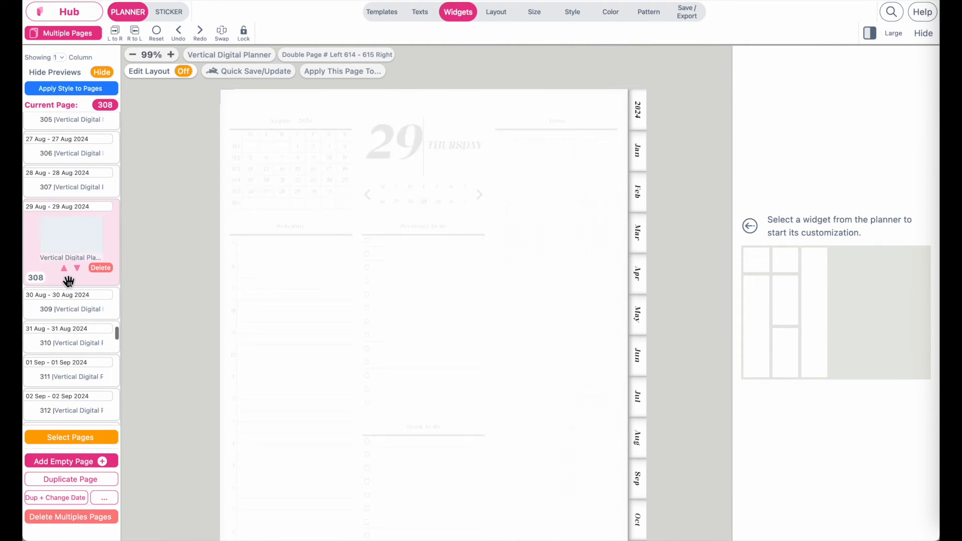
click(72, 200)
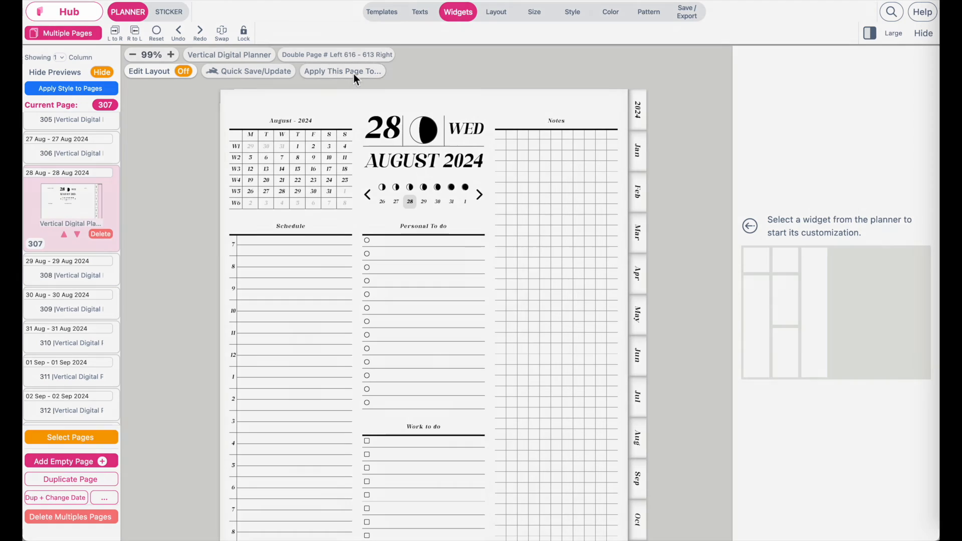
- Apply the 28 August 2024 page's skeleton and style to page 67 and the daily pages from 02 Jan through 05 Jan 2024
click(353, 74)
click(446, 101)
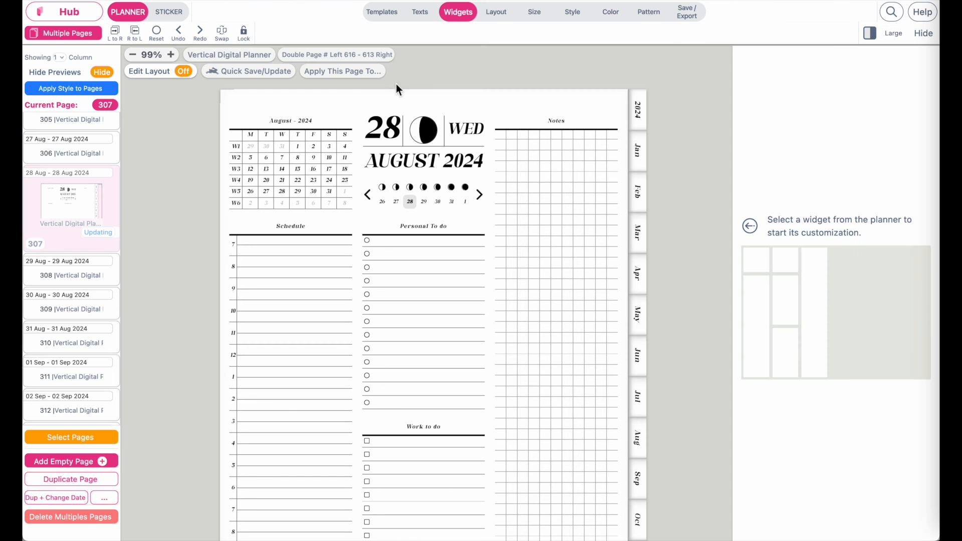
click(368, 74)
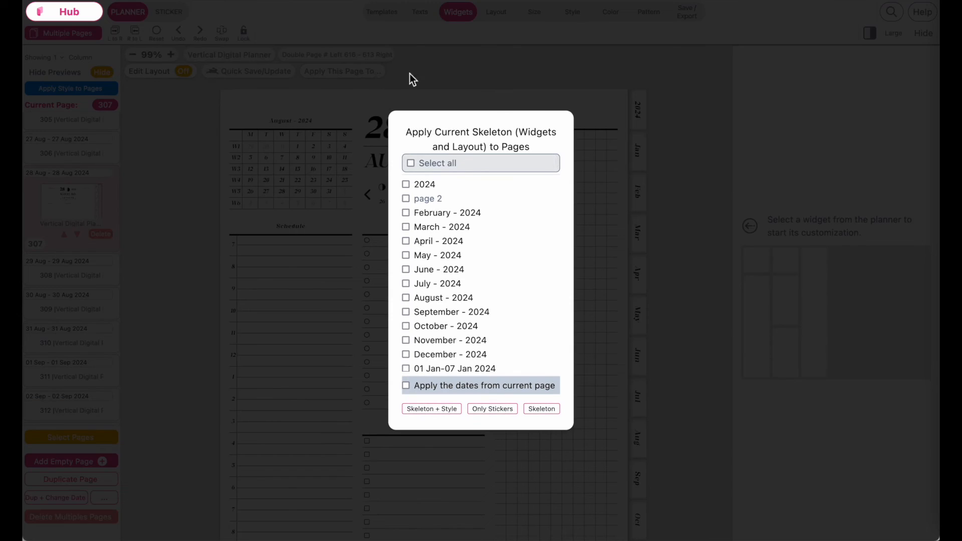
scroll(476, 307, down, 15)
scroll(476, 309, down, 3)
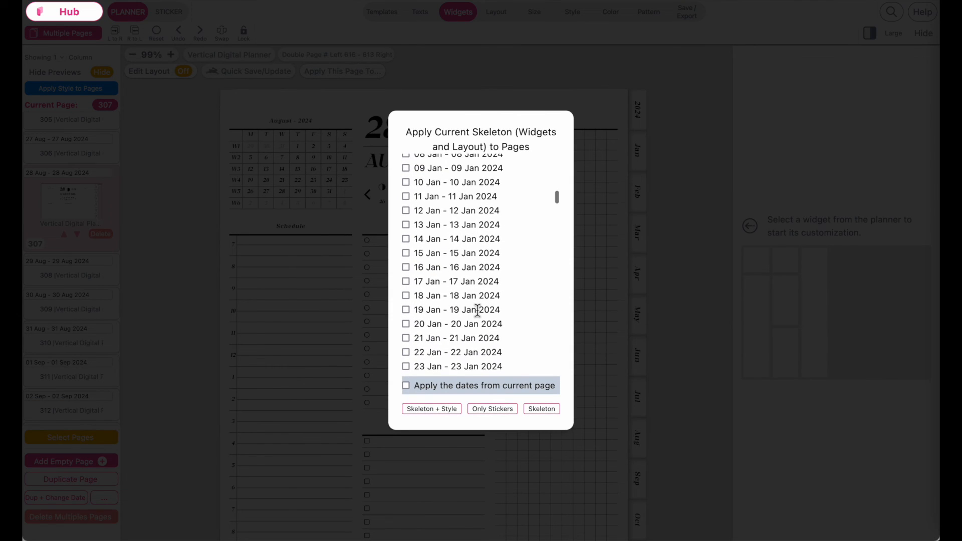
scroll(476, 309, up, 5)
click(406, 195)
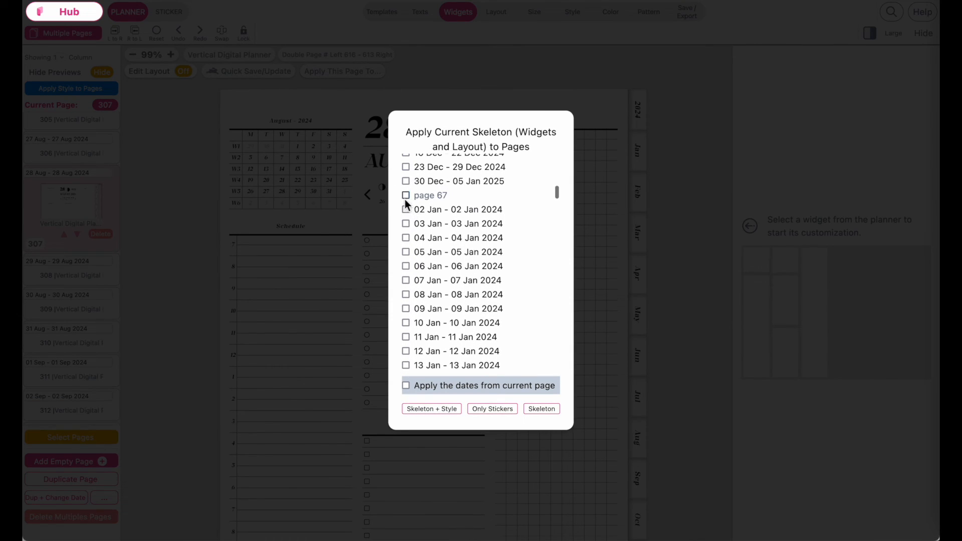
click(406, 209)
click(406, 223)
click(406, 237)
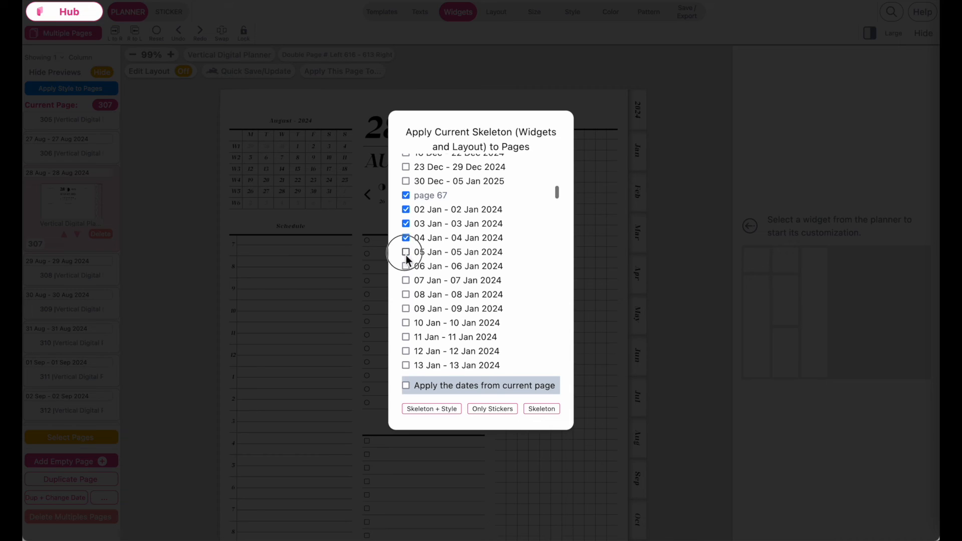
click(406, 252)
click(431, 409)
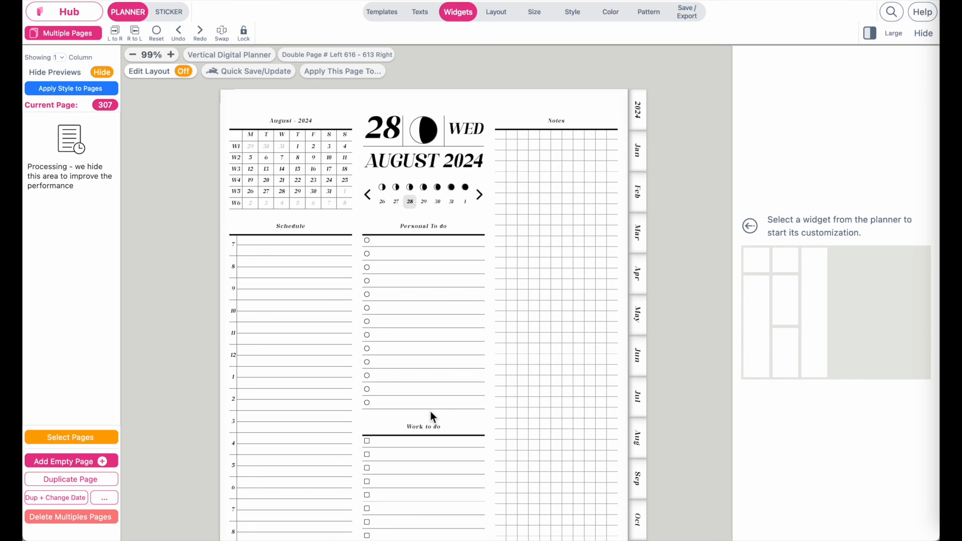